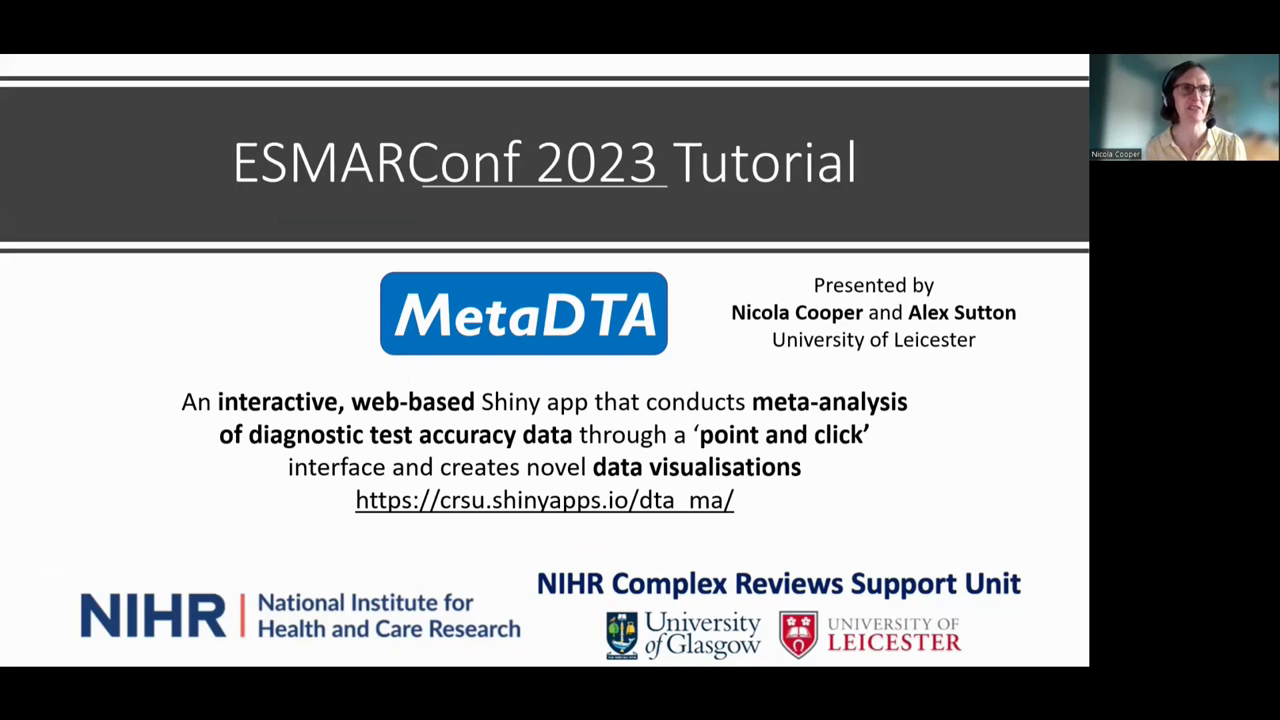
# Step: Advance the ESMARConf 2023 slideshow past the title slide to the next slide
pyautogui.click(224, 476)
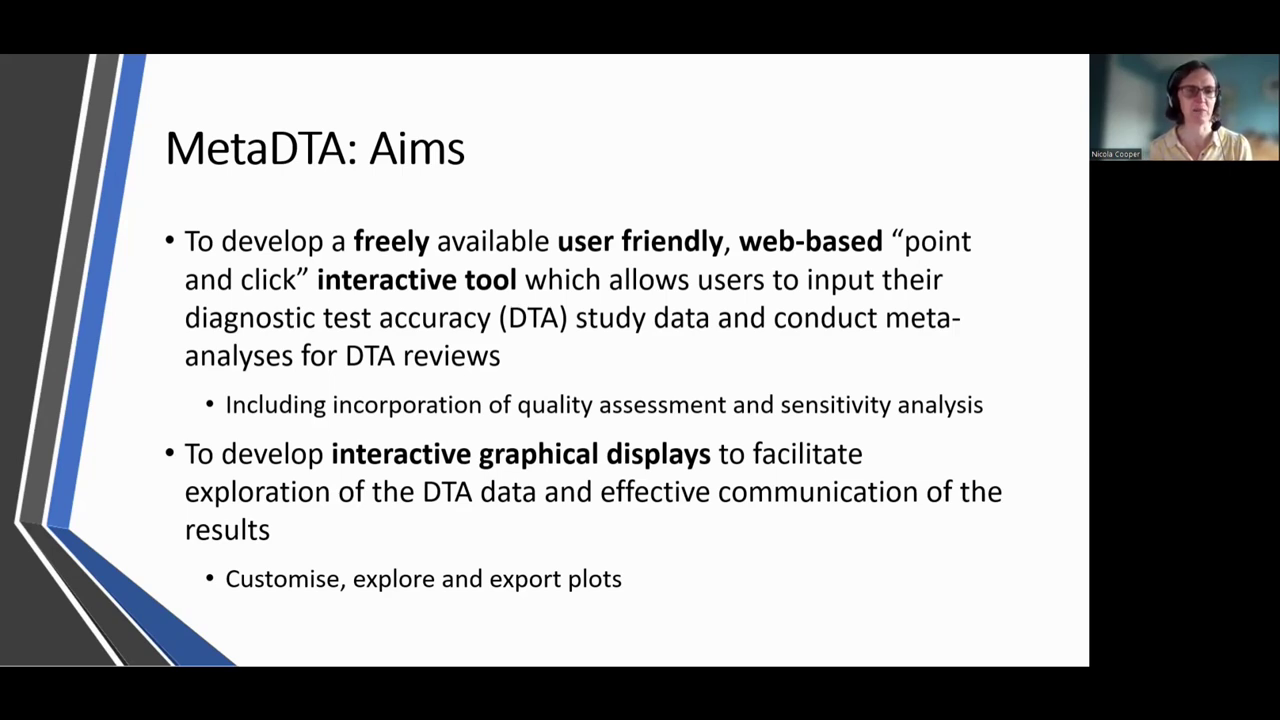
pyautogui.press('Right')
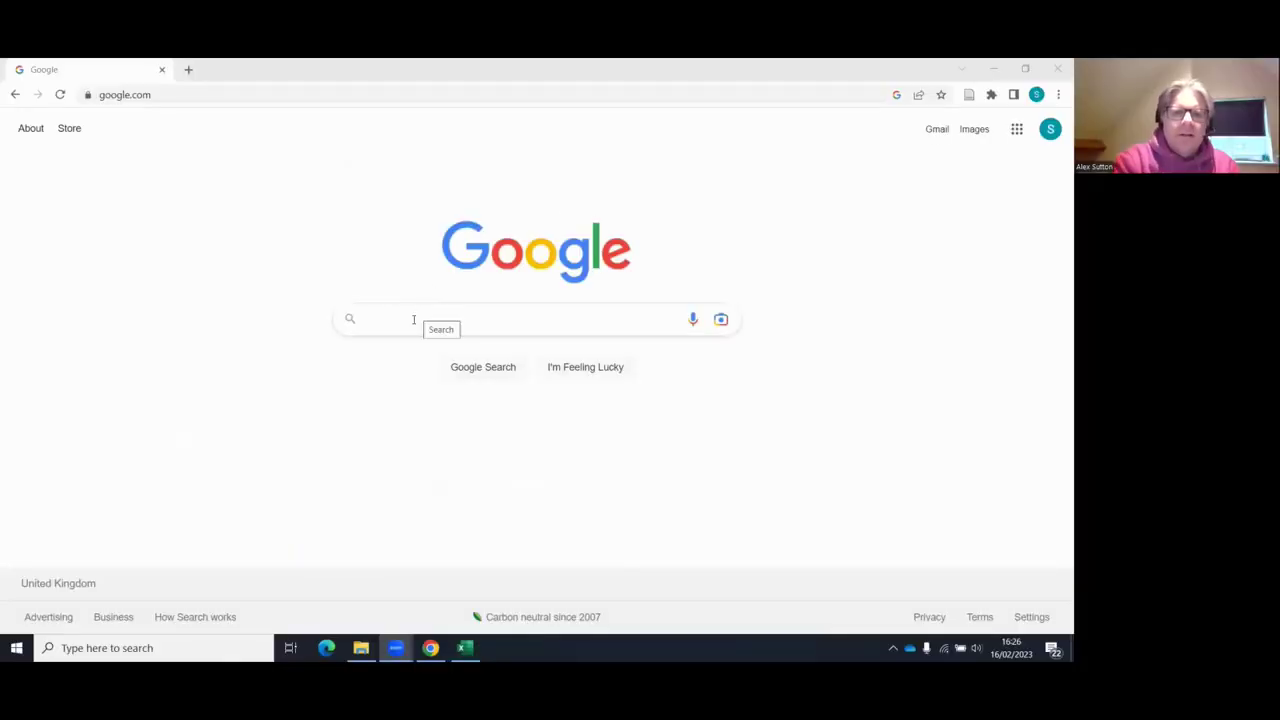
# Step: Run a Google search for 'crsu apps'
pyautogui.click(407, 325)
pyautogui.write('cr')
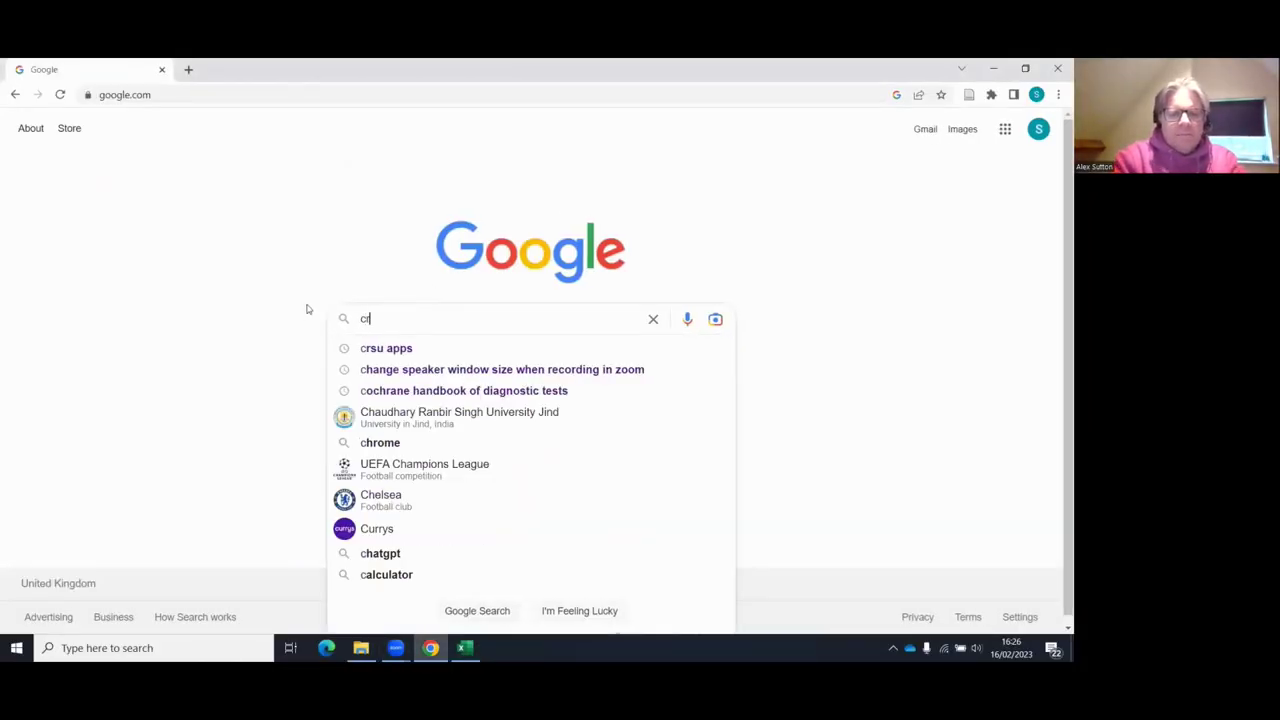
pyautogui.write('su apps')
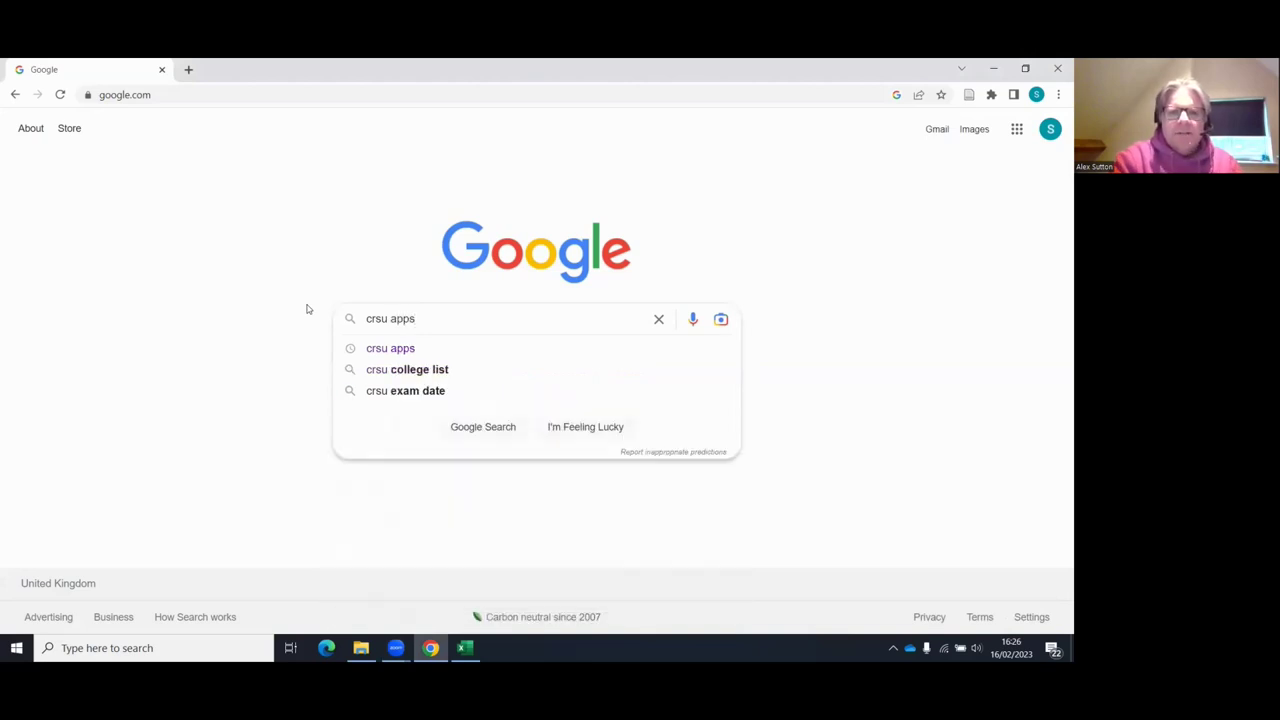
pyautogui.press('Return')
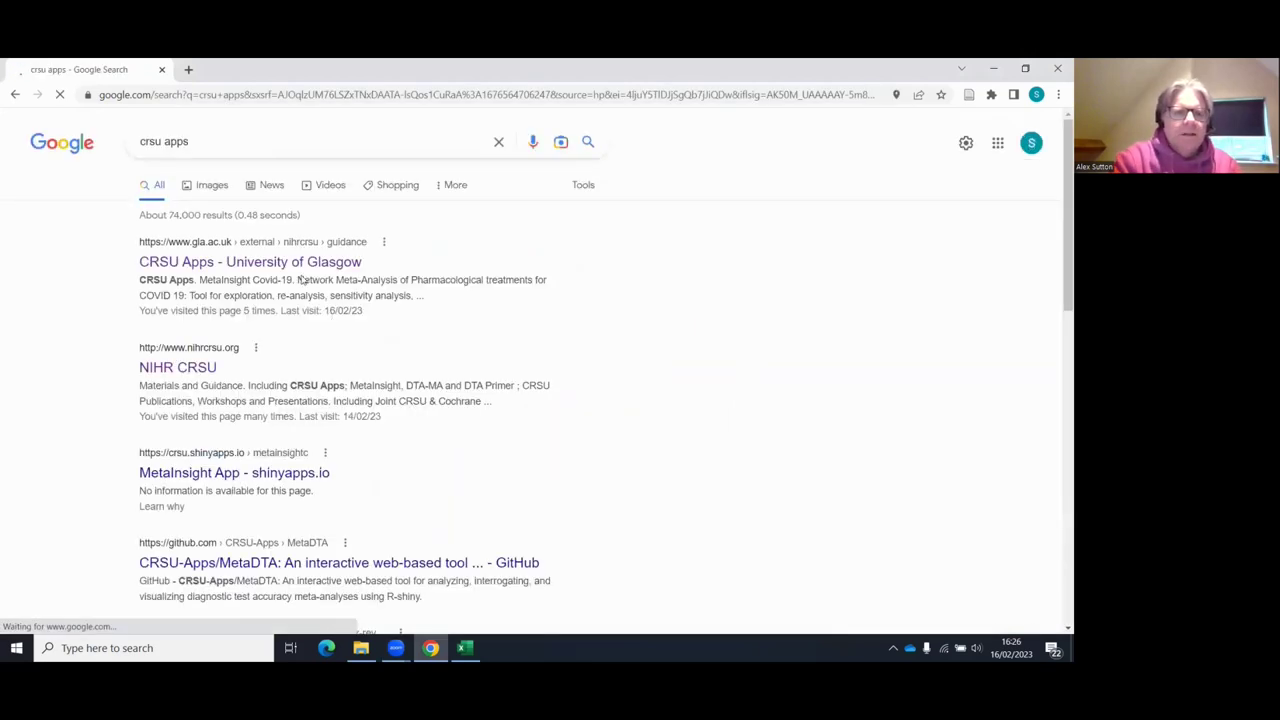
# Step: Open the University of Glasgow CRSU Apps result and launch DTA-MA from the DTA Apps section
pyautogui.click(300, 263)
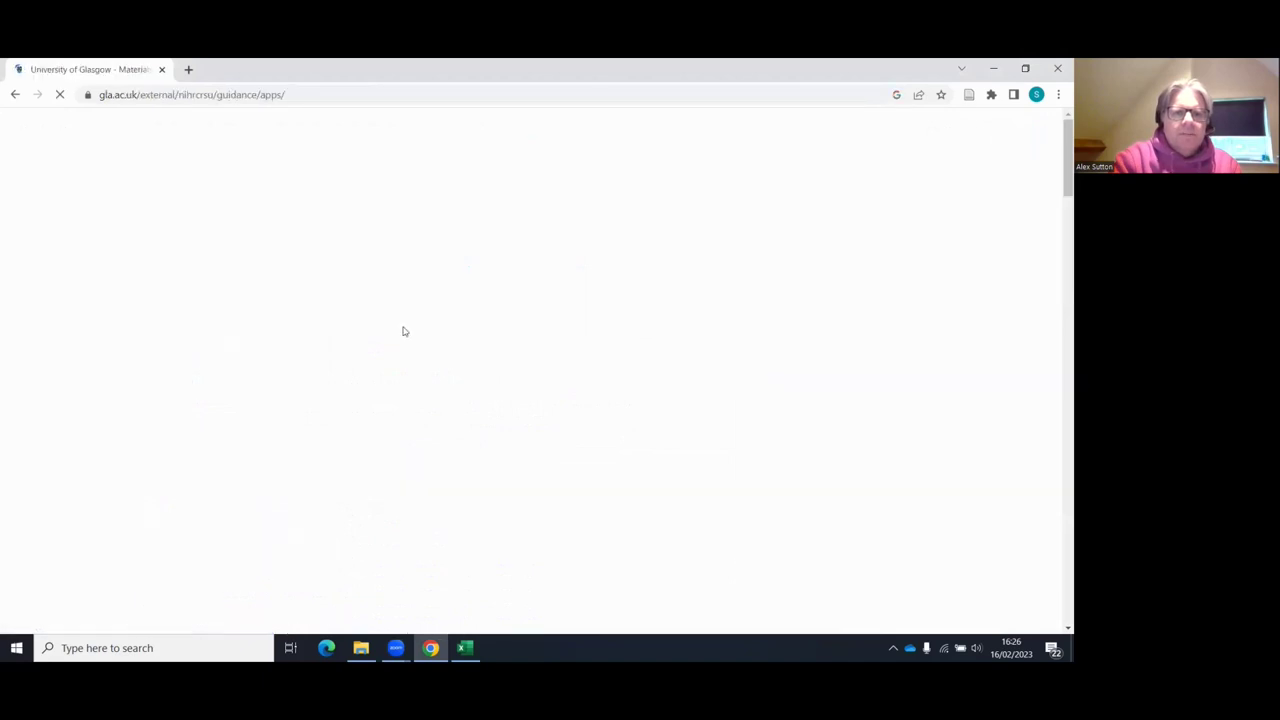
pyautogui.scroll(-1, 477, 328)
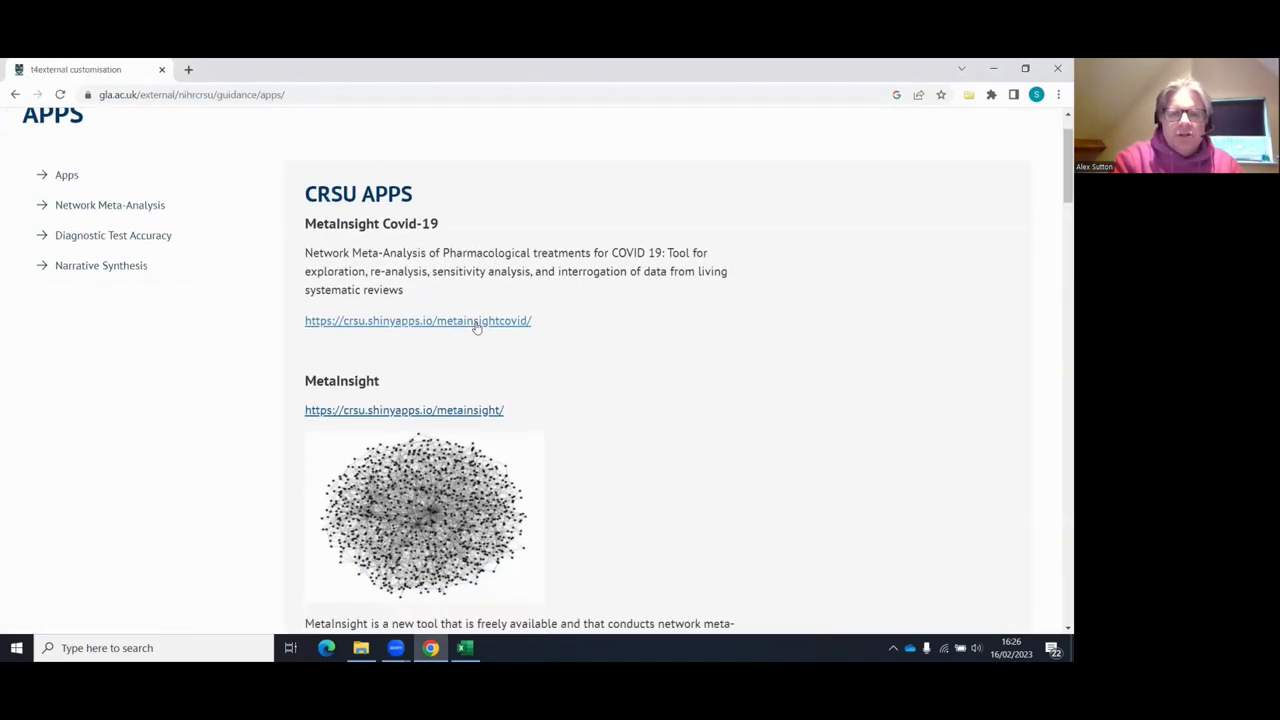
pyautogui.scroll(-4, 477, 328)
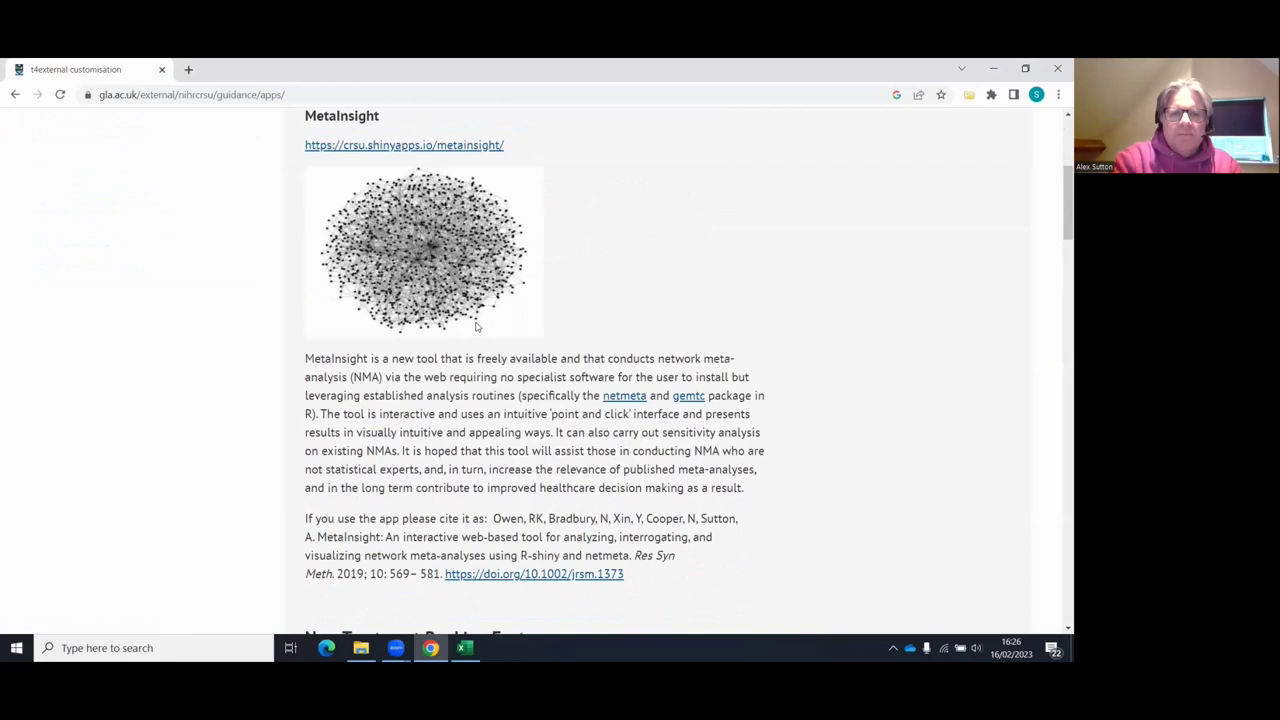
pyautogui.scroll(-6, 477, 328)
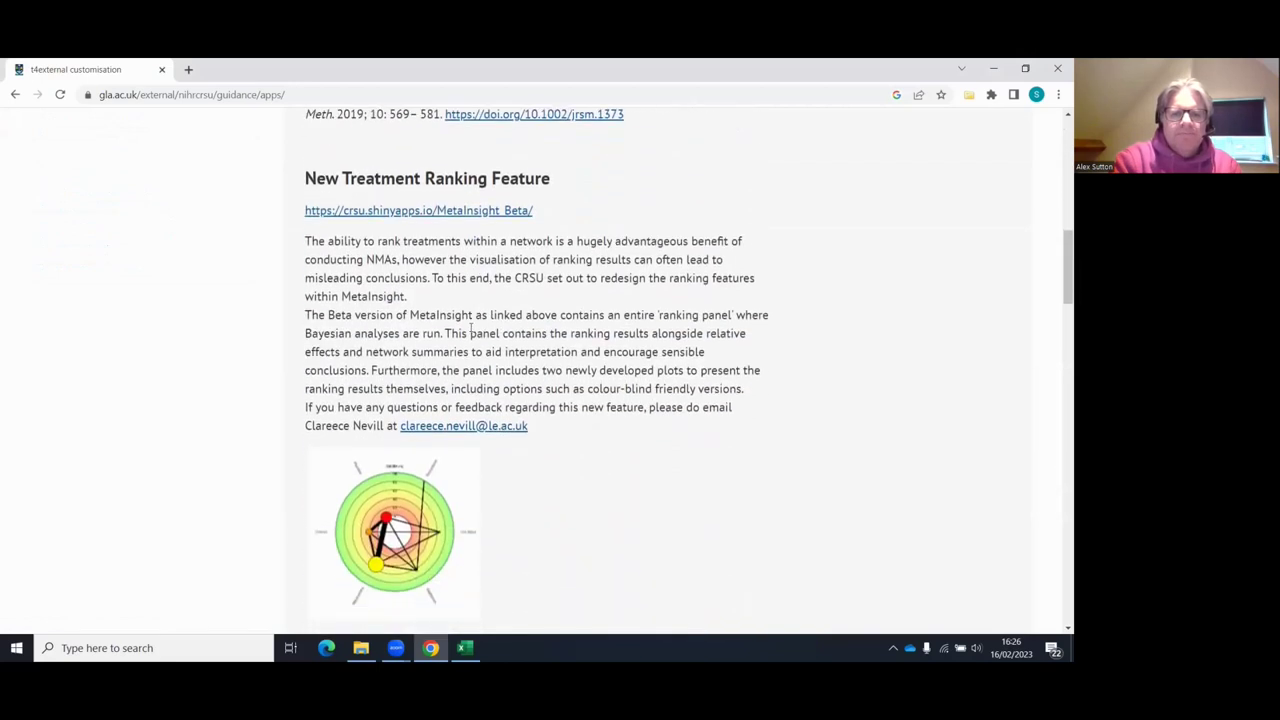
pyautogui.scroll(-6, 472, 329)
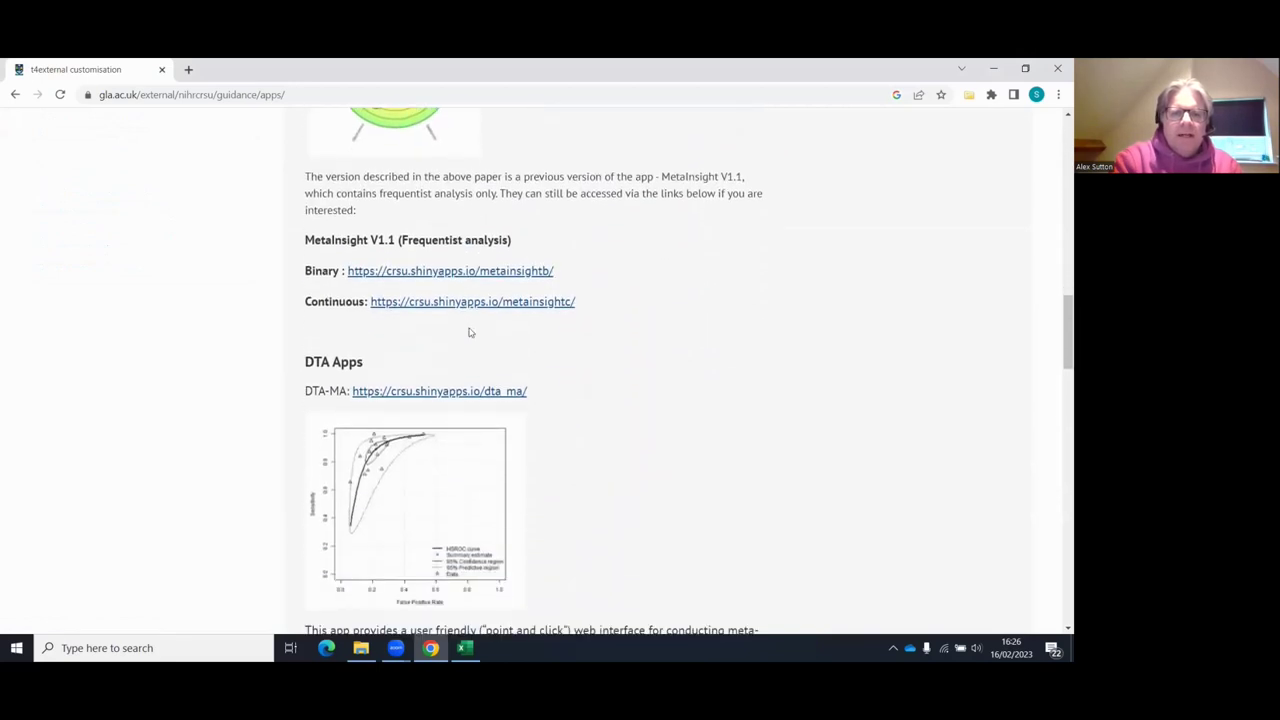
pyautogui.scroll(-1, 470, 332)
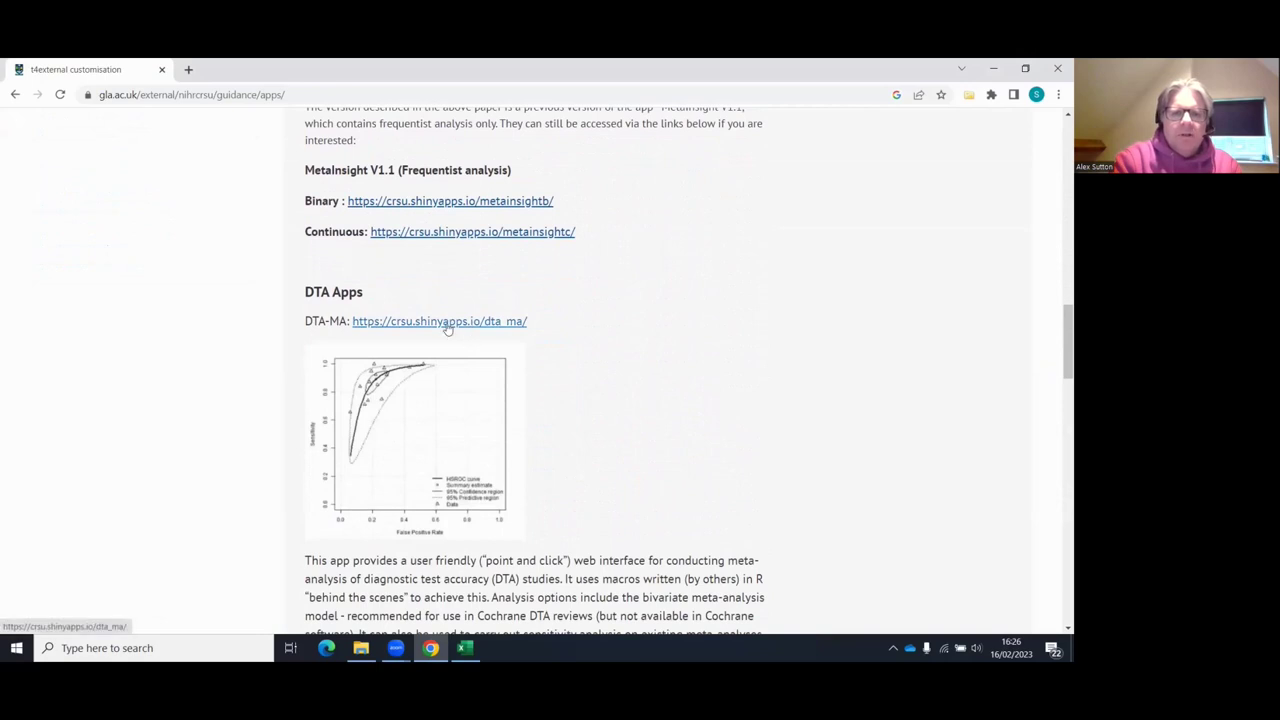
pyautogui.click(448, 322)
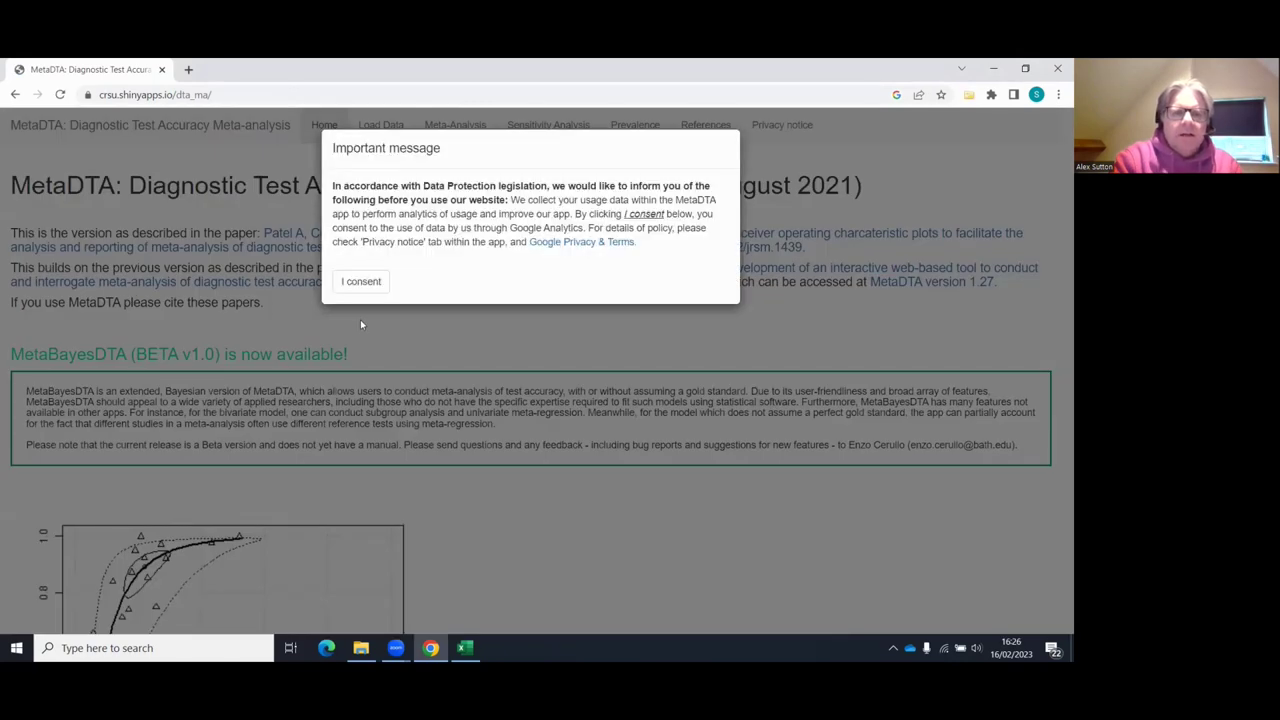
# Step: Accept the usage-data consent notice, then scroll through the MetaDTA v2.01 home page and back
pyautogui.click(355, 284)
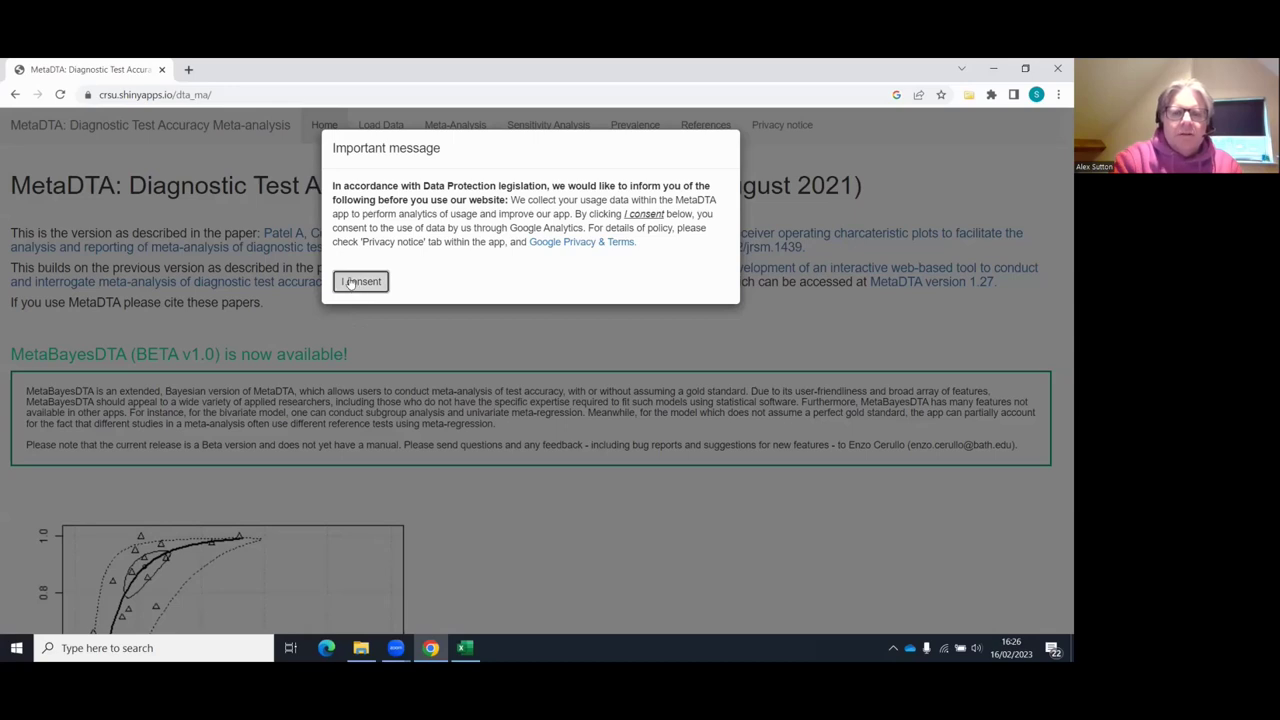
pyautogui.click(350, 283)
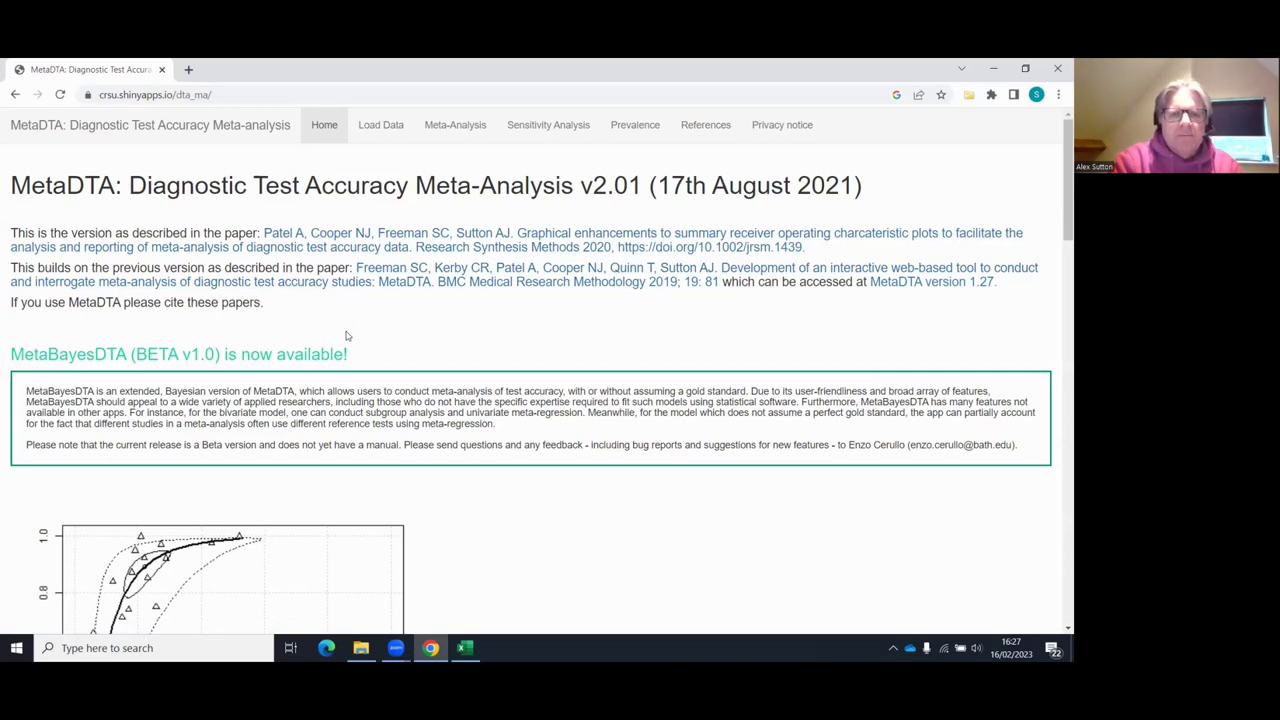
pyautogui.scroll(-2, 346, 338)
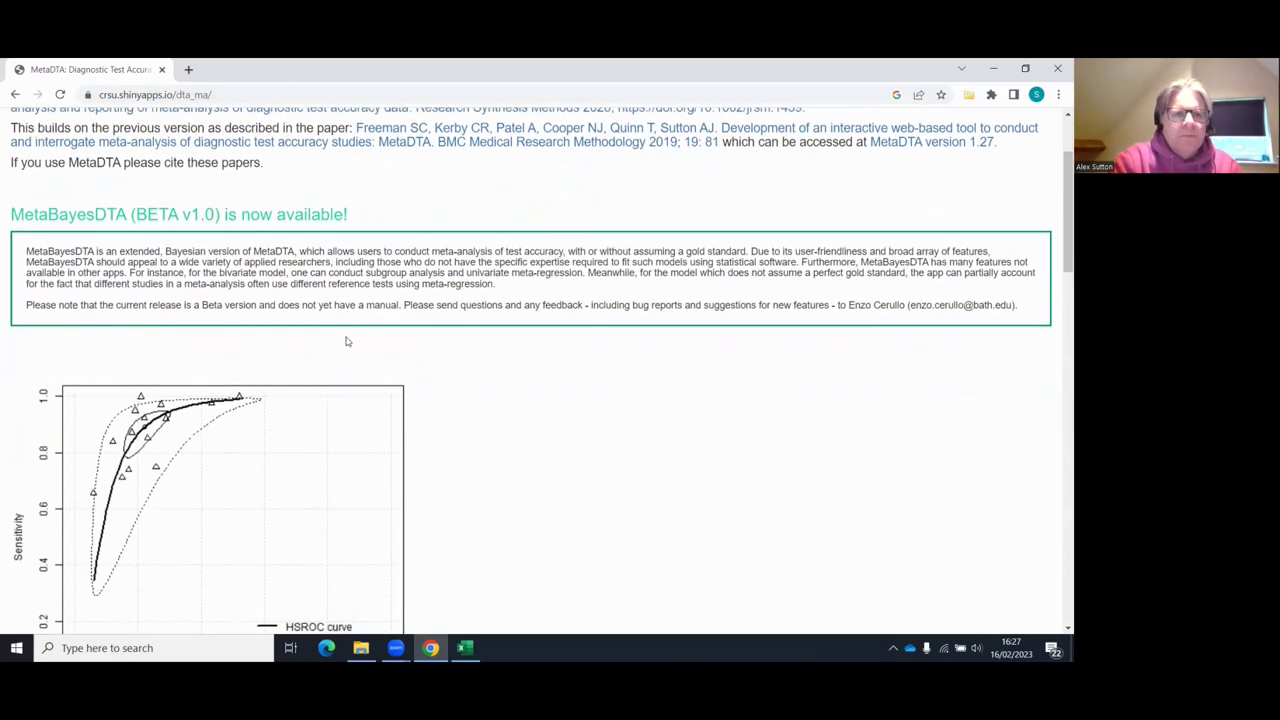
pyautogui.scroll(-1, 344, 347)
pyautogui.scroll(-4, 344, 347)
pyautogui.scroll(-1, 343, 348)
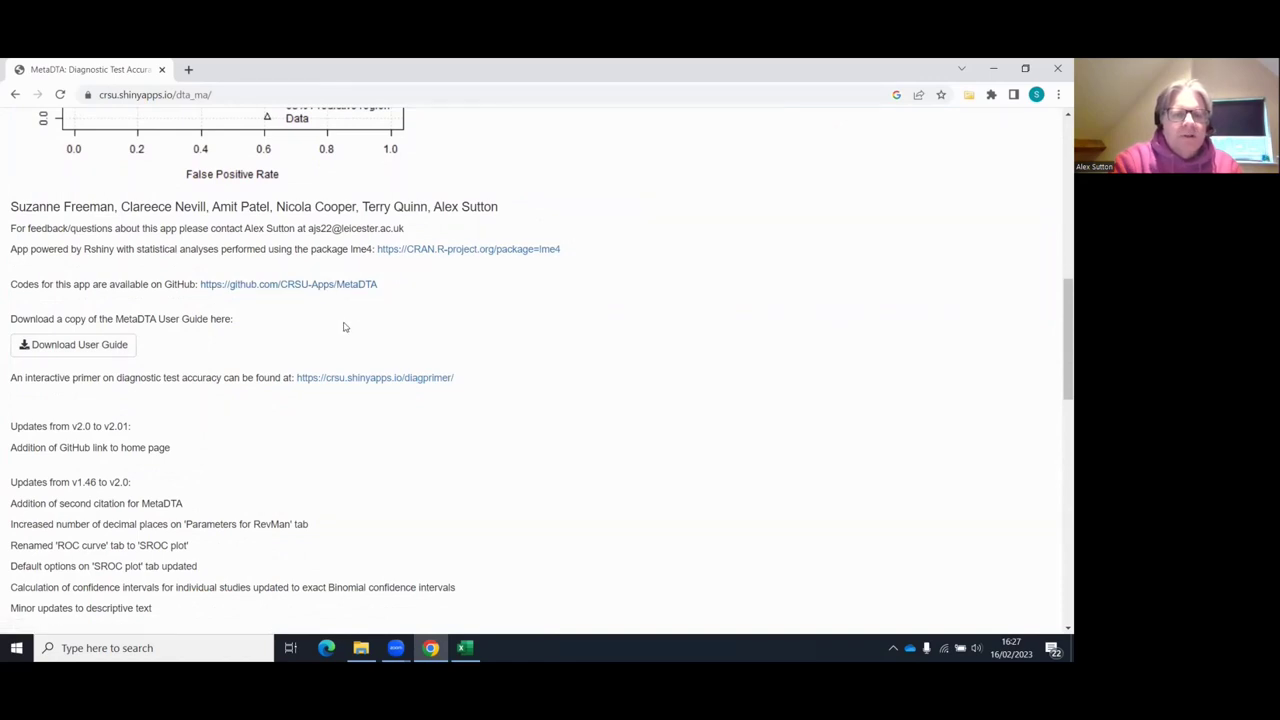
pyautogui.scroll(-3, 343, 327)
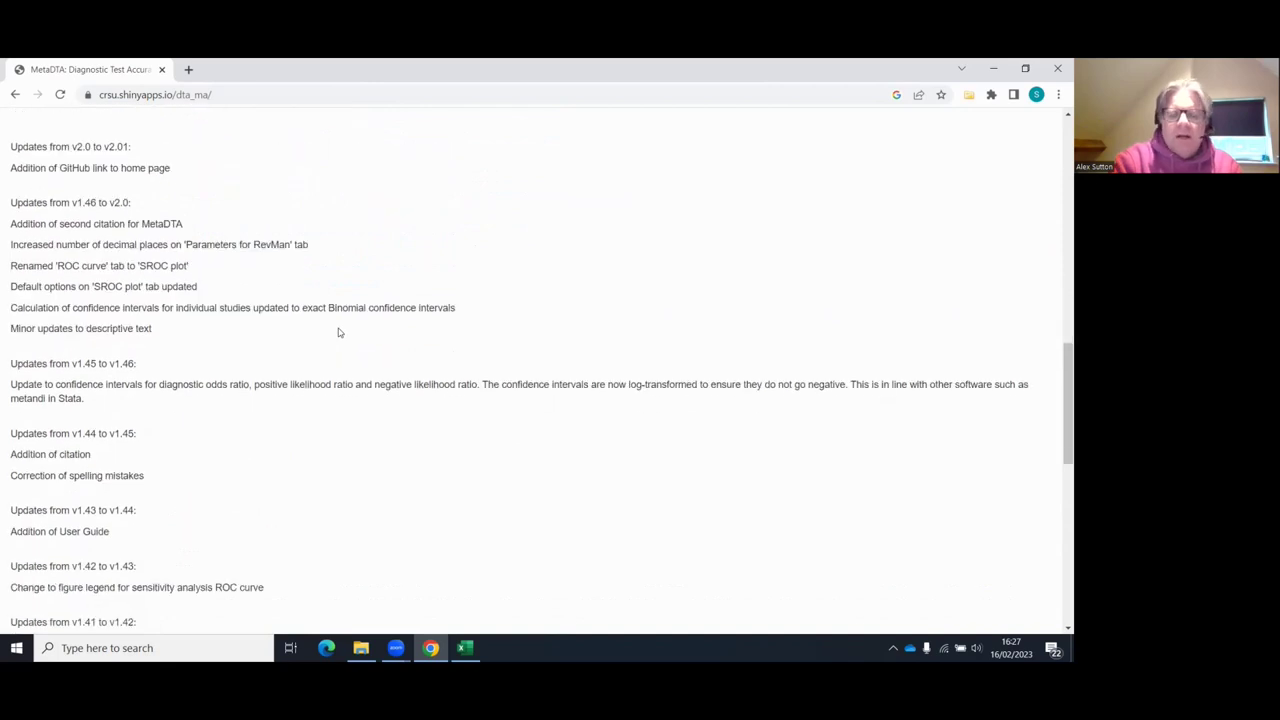
pyautogui.moveTo(1066, 361); pyautogui.dragTo(1057, 115)
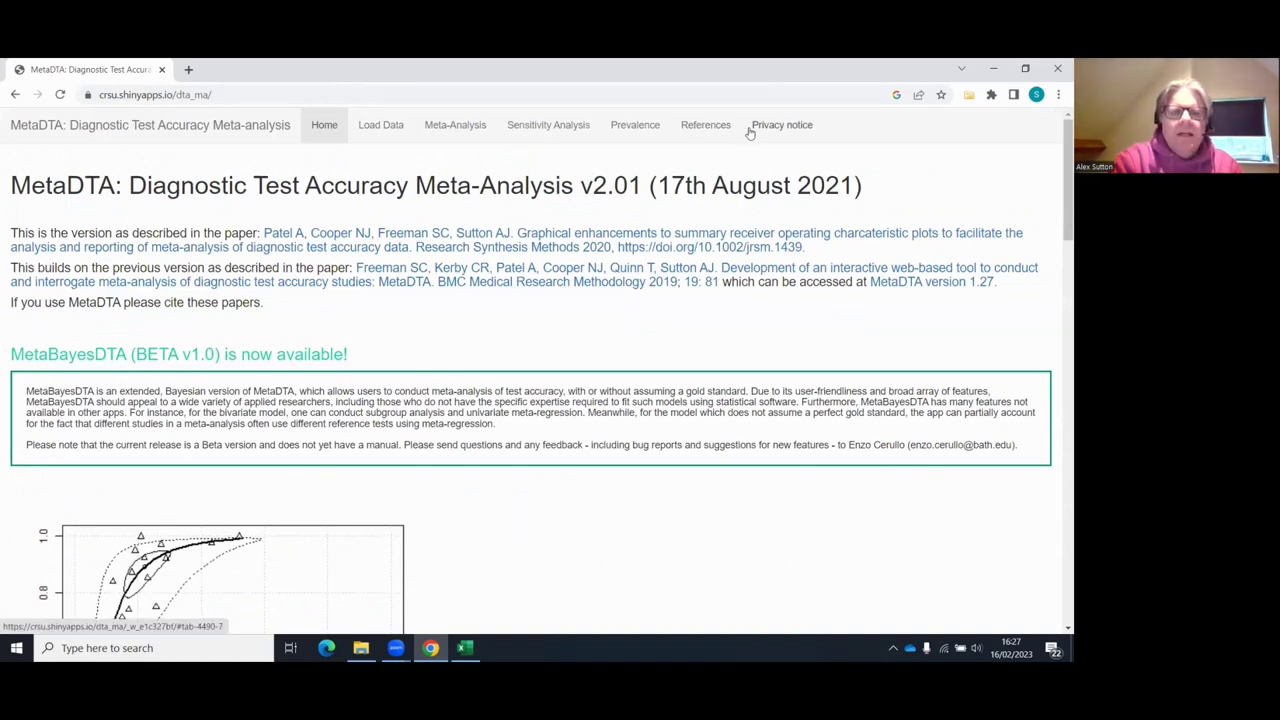
# Step: On Load Data, choose the 'With Quality assessment and Covariates' example and read the IQCODE description
pyautogui.click(372, 134)
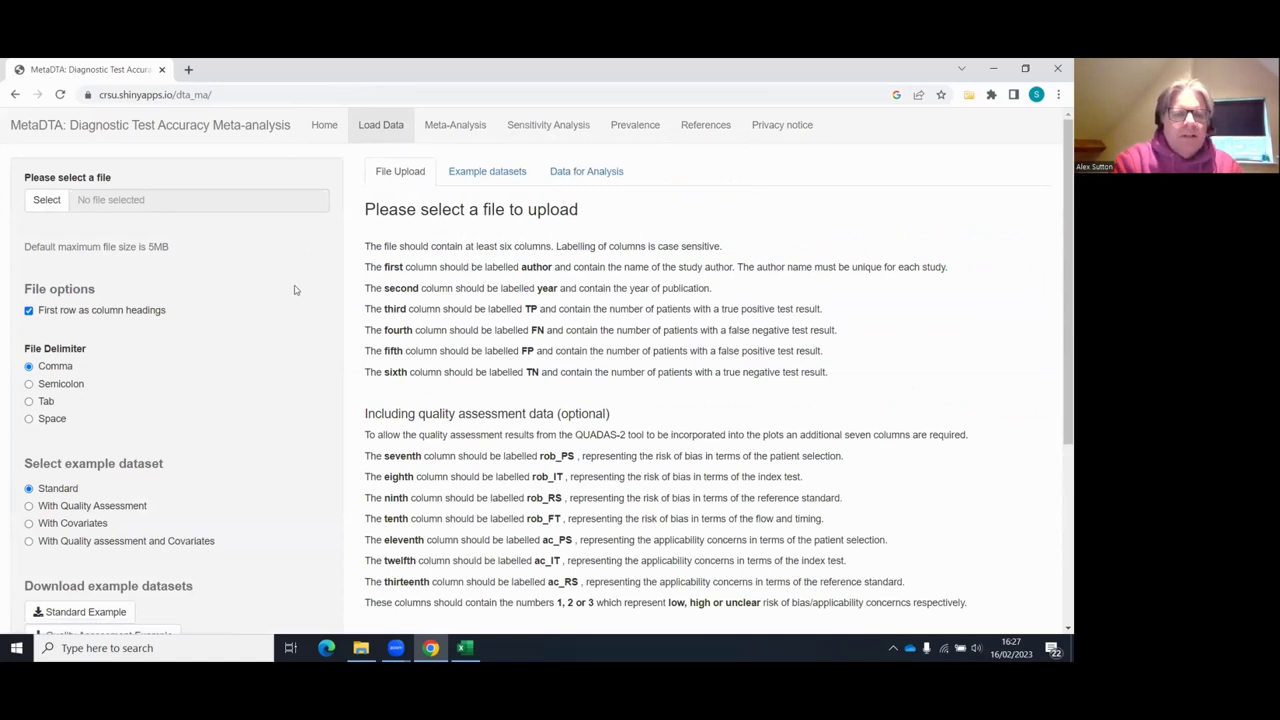
pyautogui.scroll(-1, 295, 289)
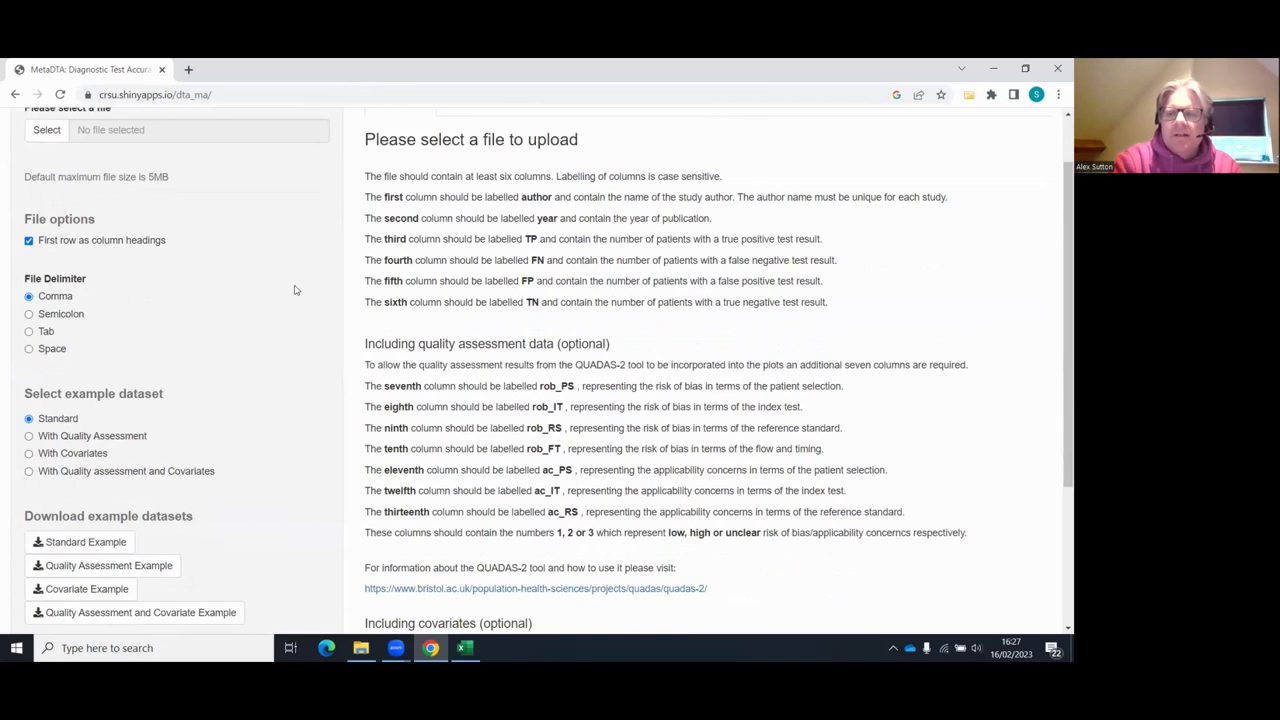
pyautogui.scroll(-1, 295, 290)
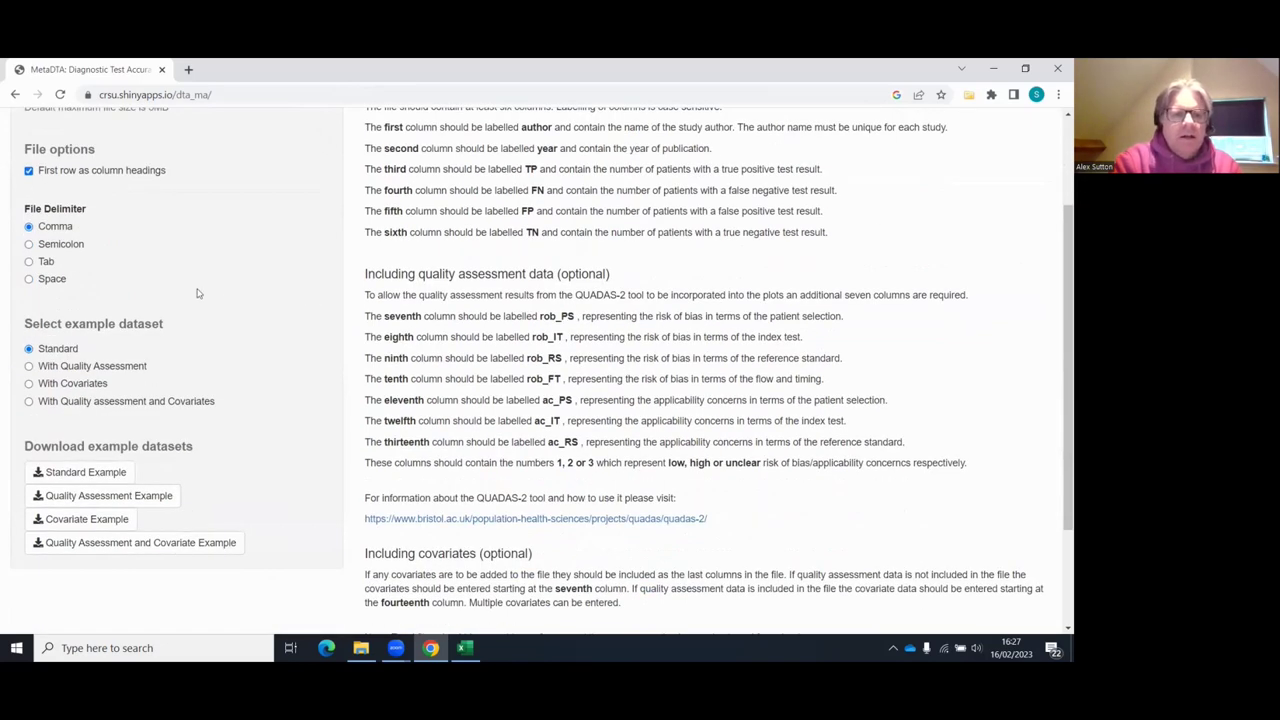
pyautogui.scroll(1, 141, 407)
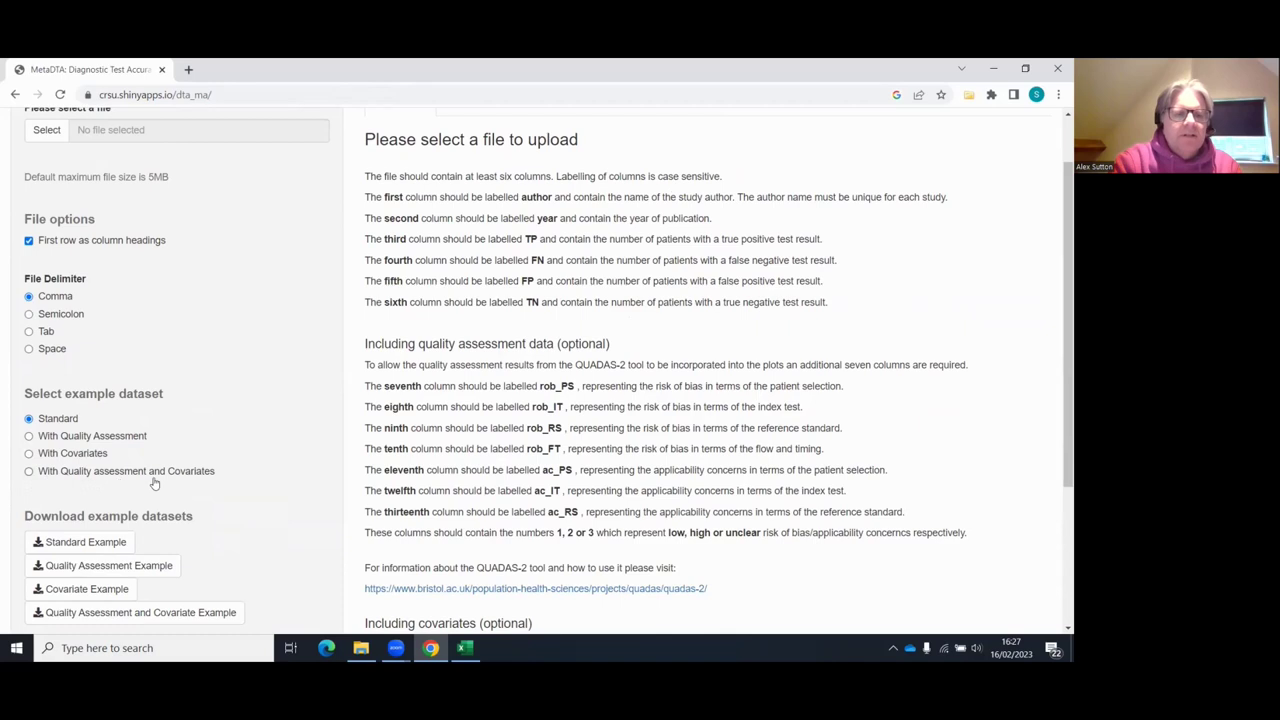
pyautogui.click(29, 472)
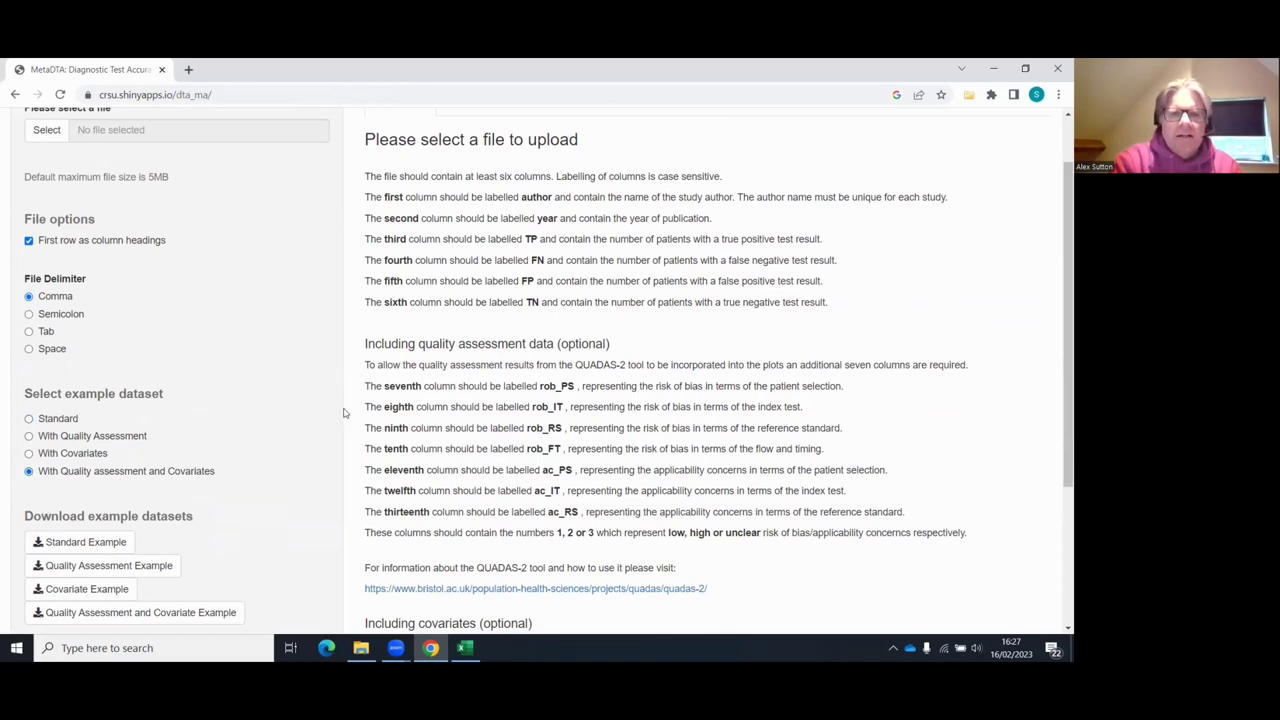
pyautogui.scroll(1, 343, 412)
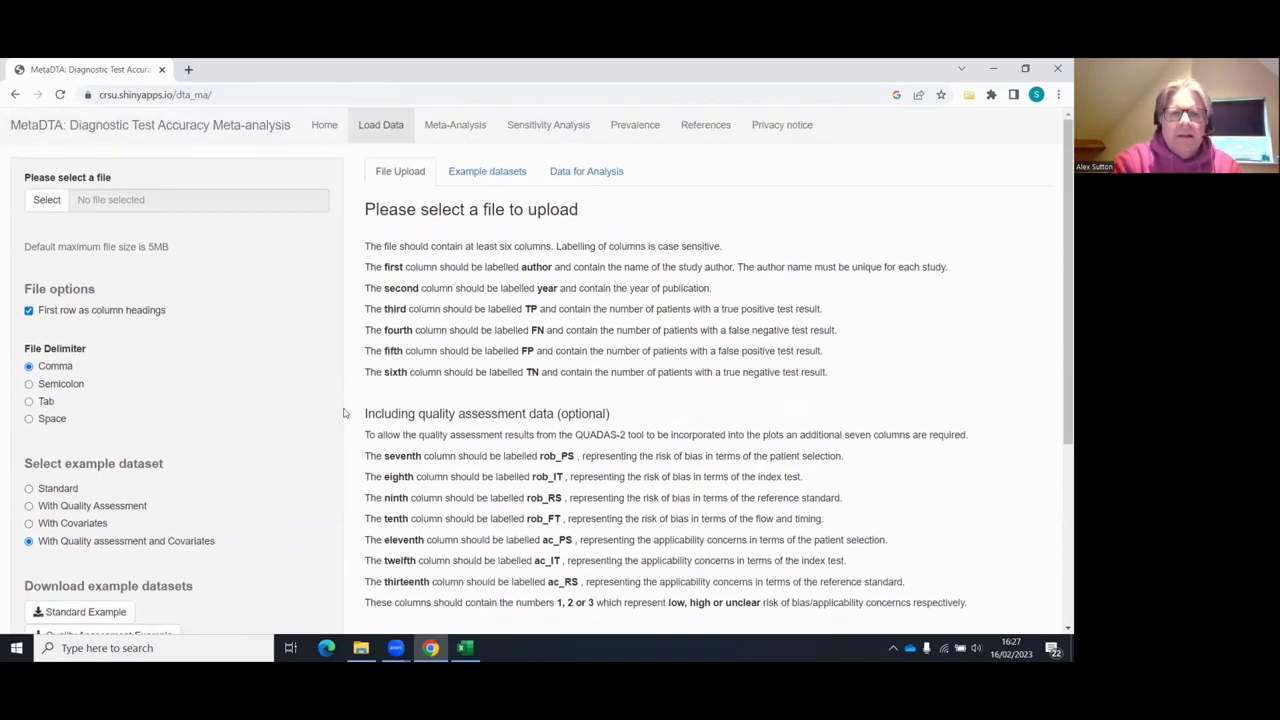
pyautogui.click(494, 175)
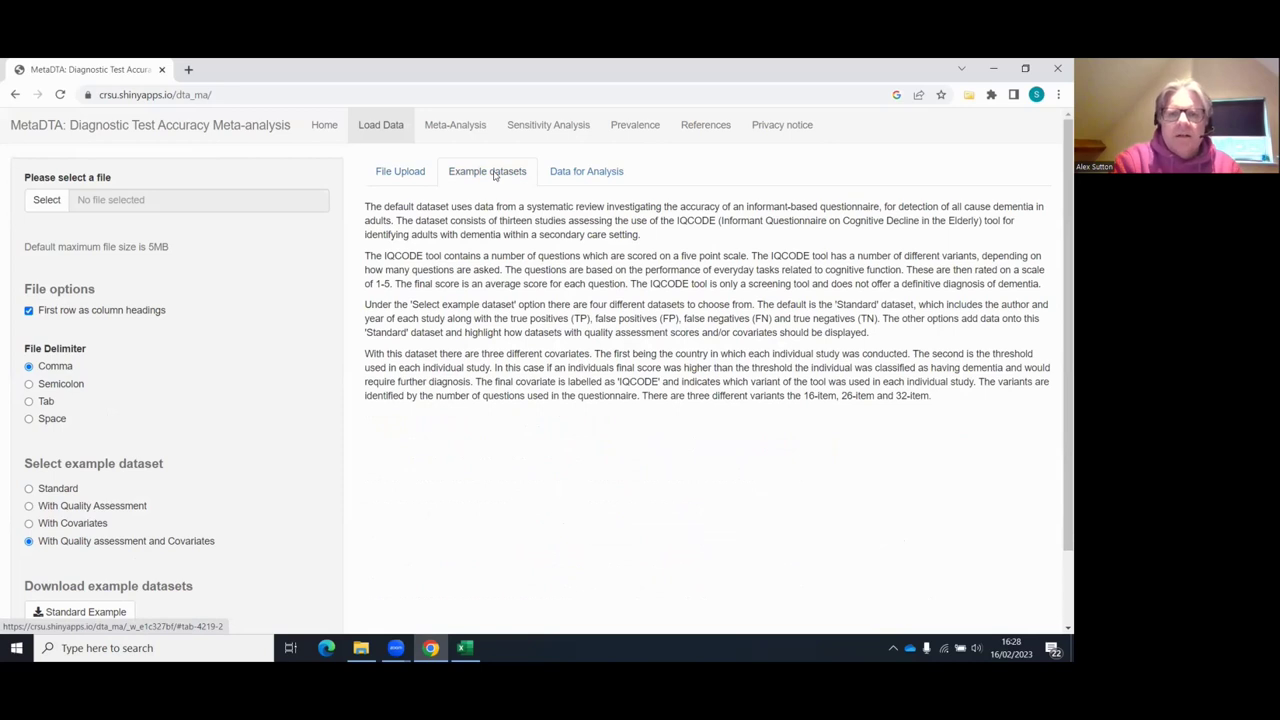
# Step: Review the 13 loaded studies with their risk-of-bias and applicability scores in the data table
pyautogui.click(581, 176)
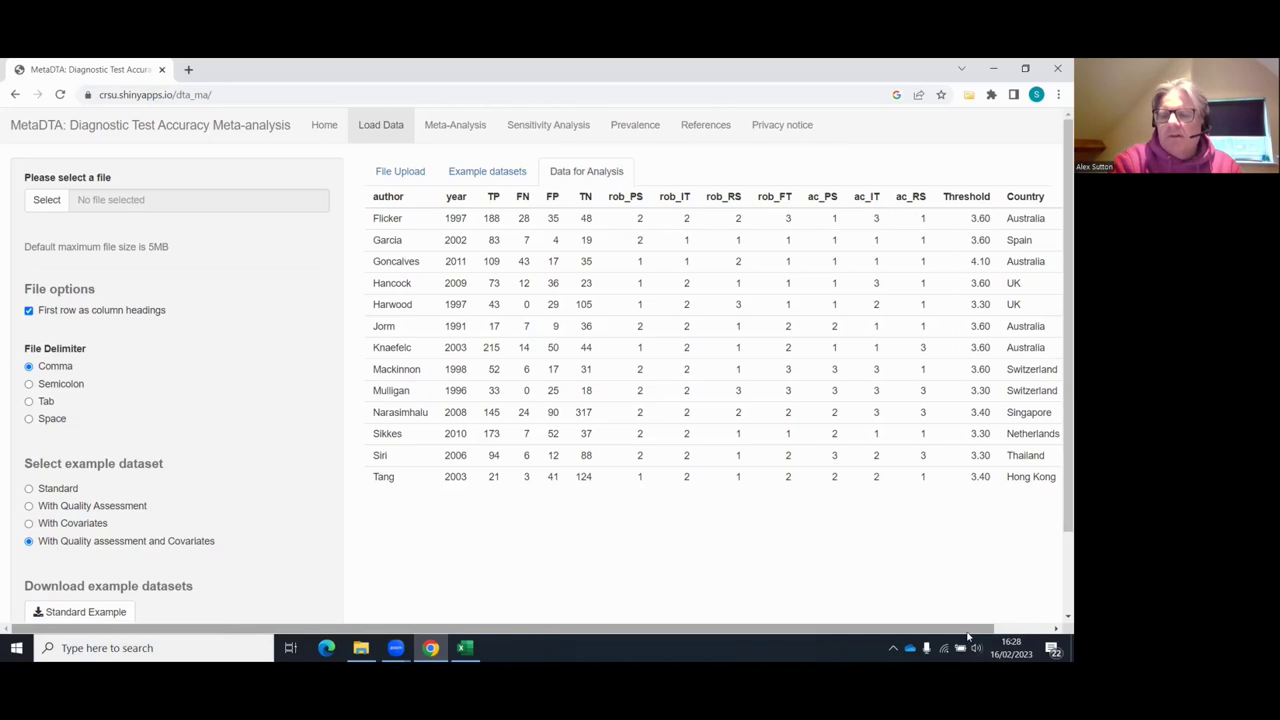
pyautogui.moveTo(970, 633); pyautogui.dragTo(1032, 632)
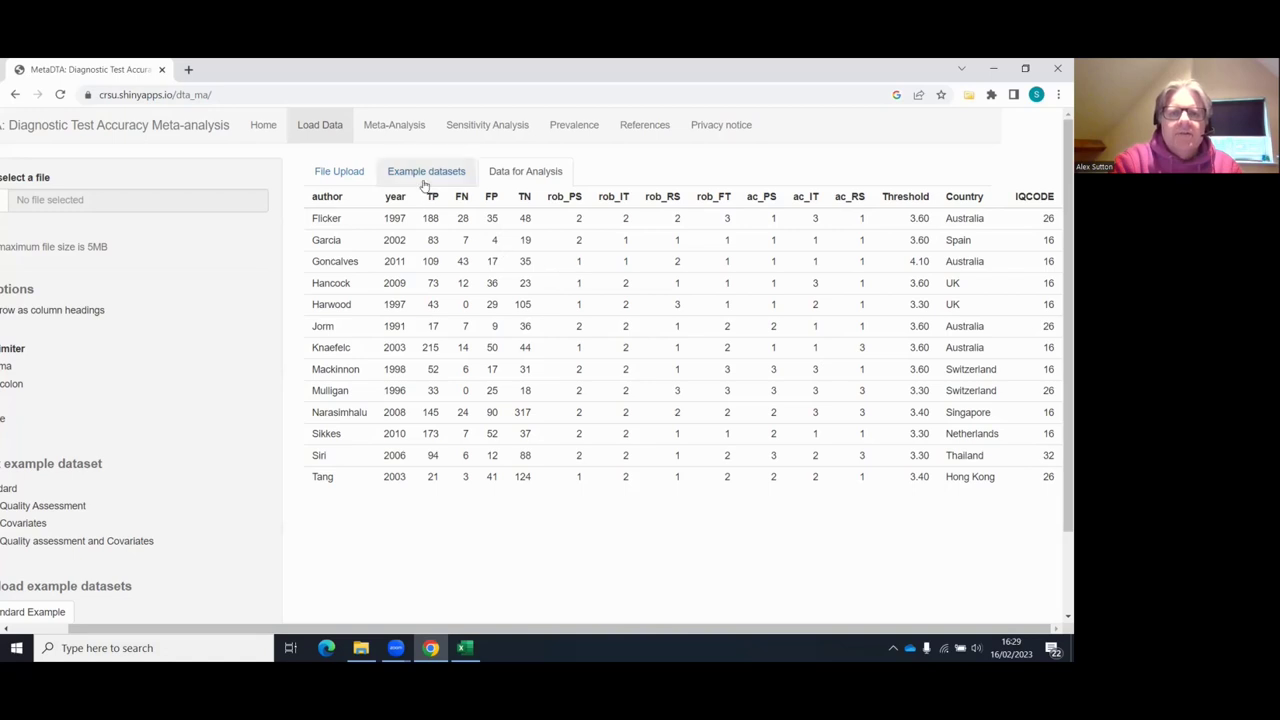
pyautogui.click(398, 120)
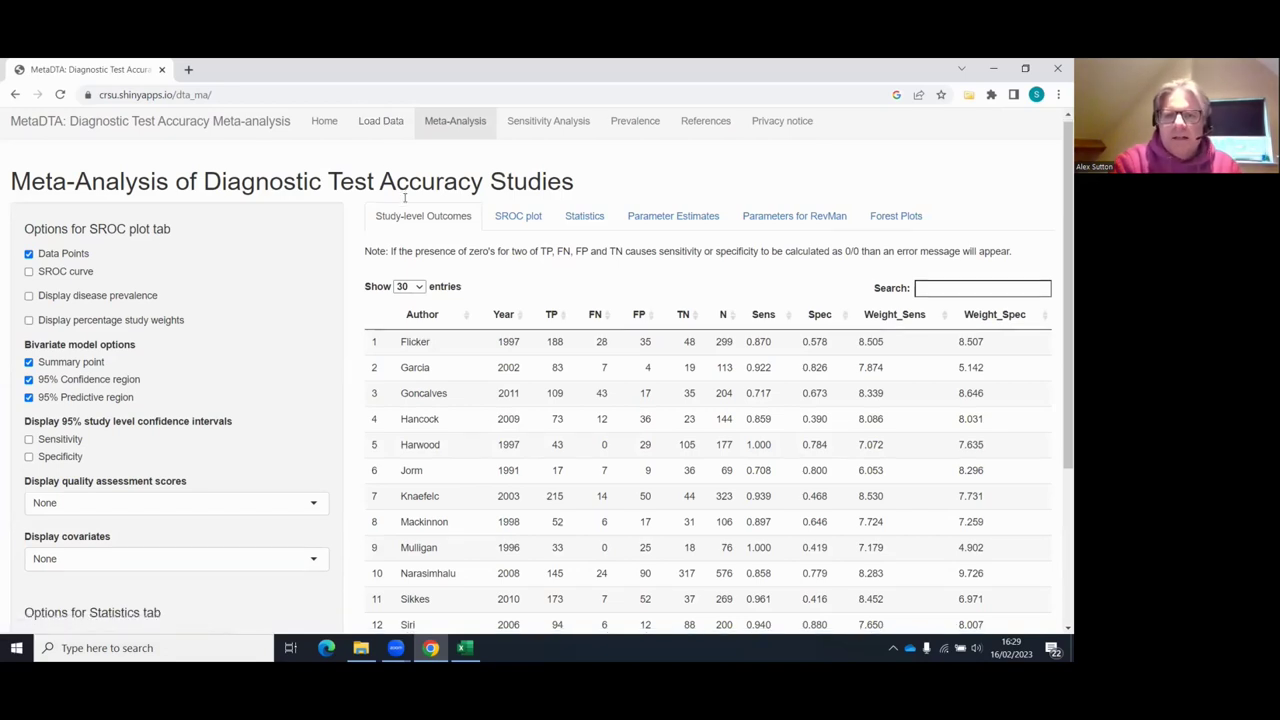
# Step: Scroll through the Study-level Outcomes table of sensitivity, specificity and weights for all 13 studies
pyautogui.scroll(-2, 405, 197)
pyautogui.scroll(1, 405, 197)
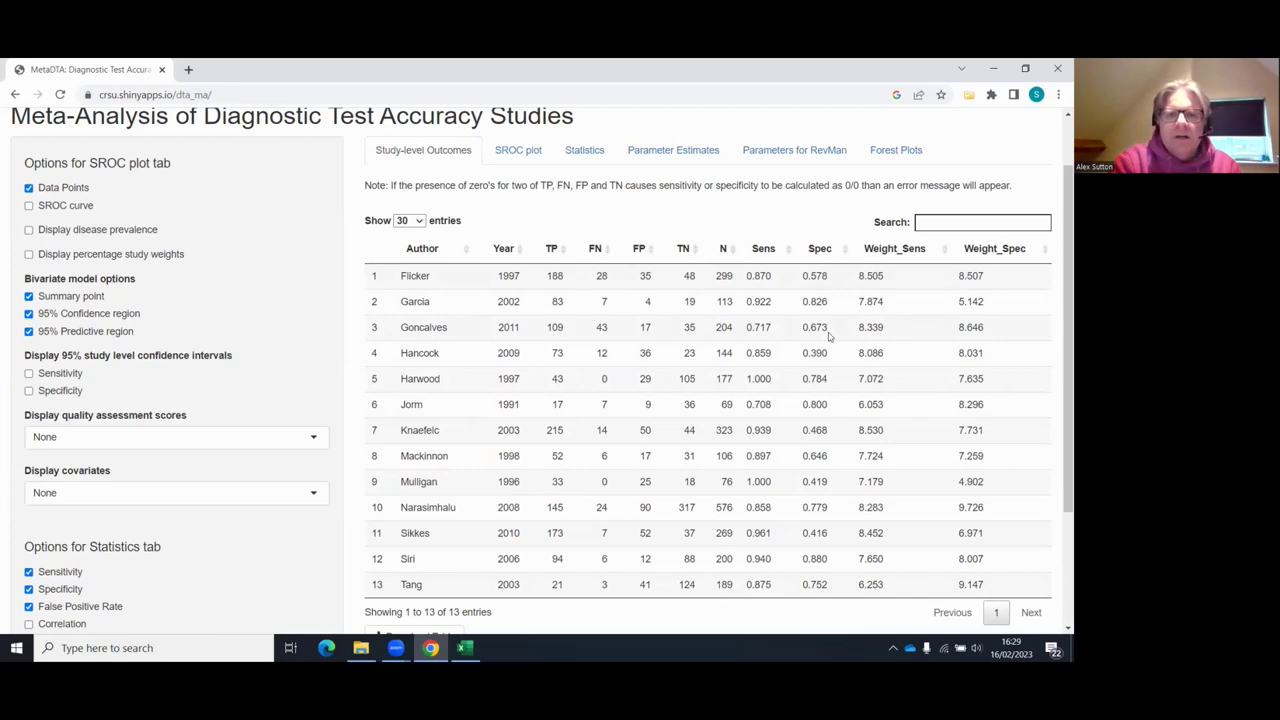
pyautogui.scroll(-2, 828, 333)
pyautogui.scroll(1, 828, 333)
pyautogui.scroll(1, 828, 333)
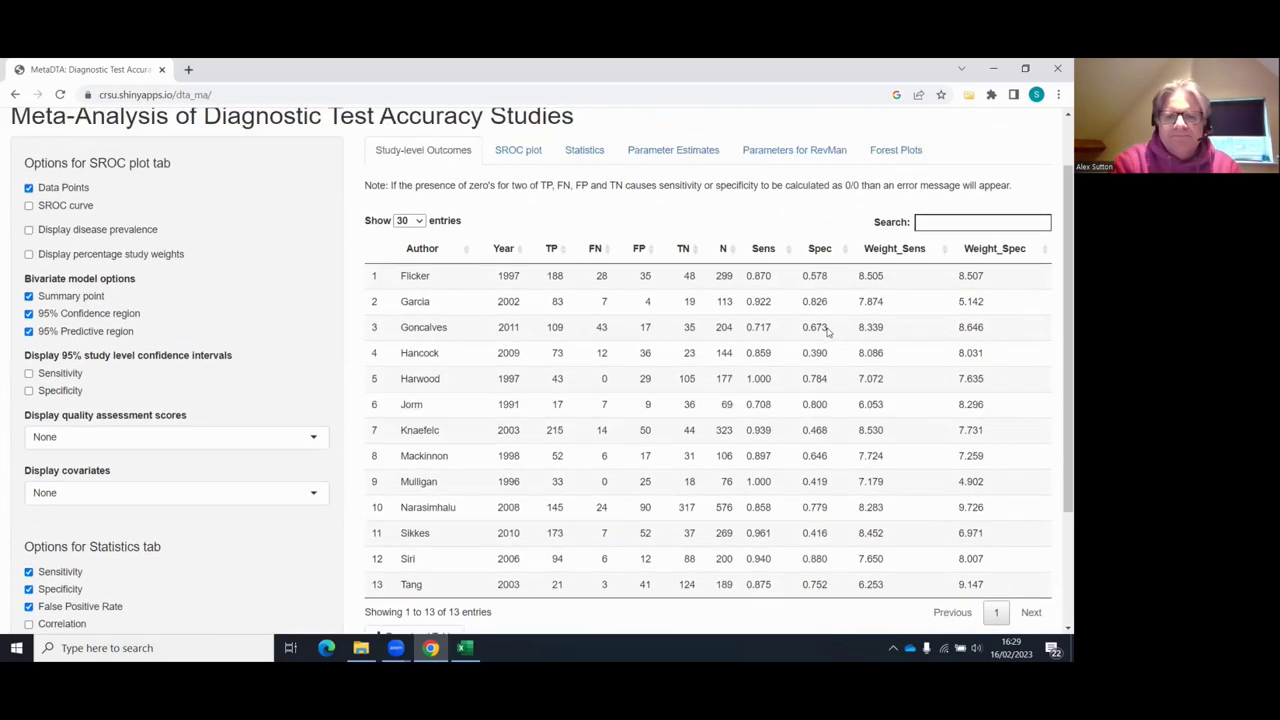
# Step: Inspect the SROC plot's summary estimate with its 95% confidence and predictive regions
pyautogui.click(514, 148)
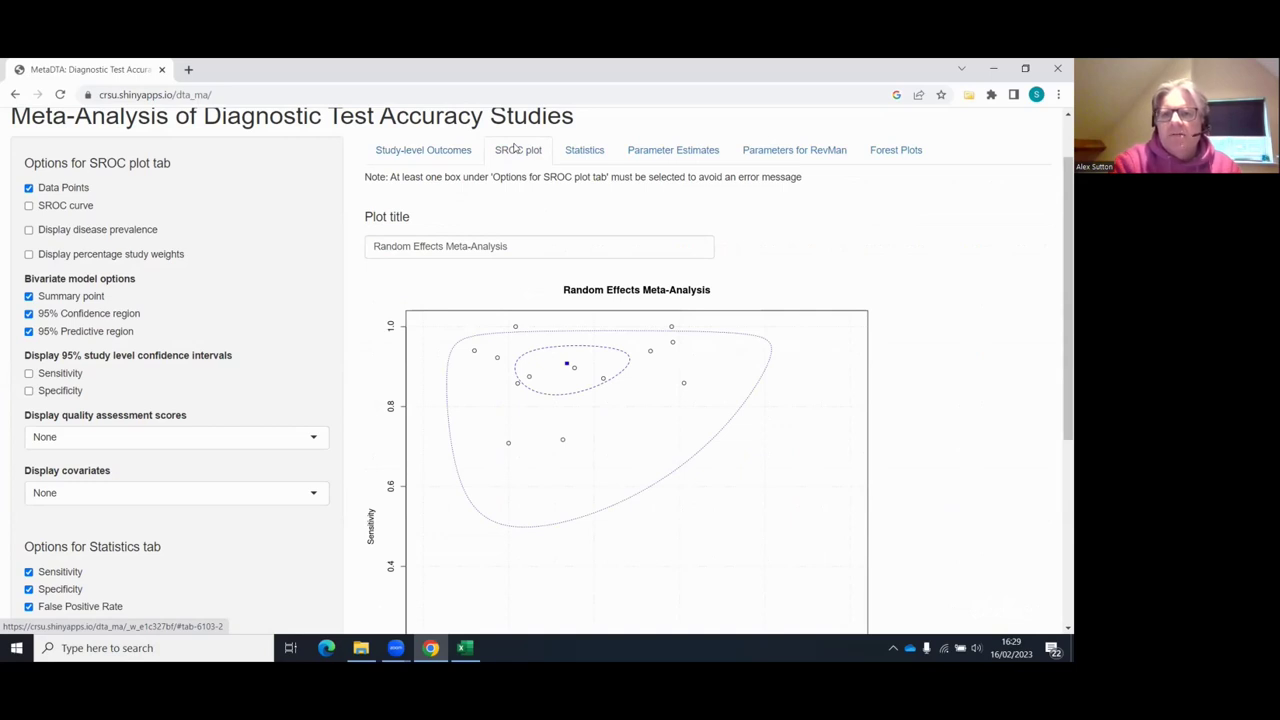
pyautogui.scroll(-2, 517, 244)
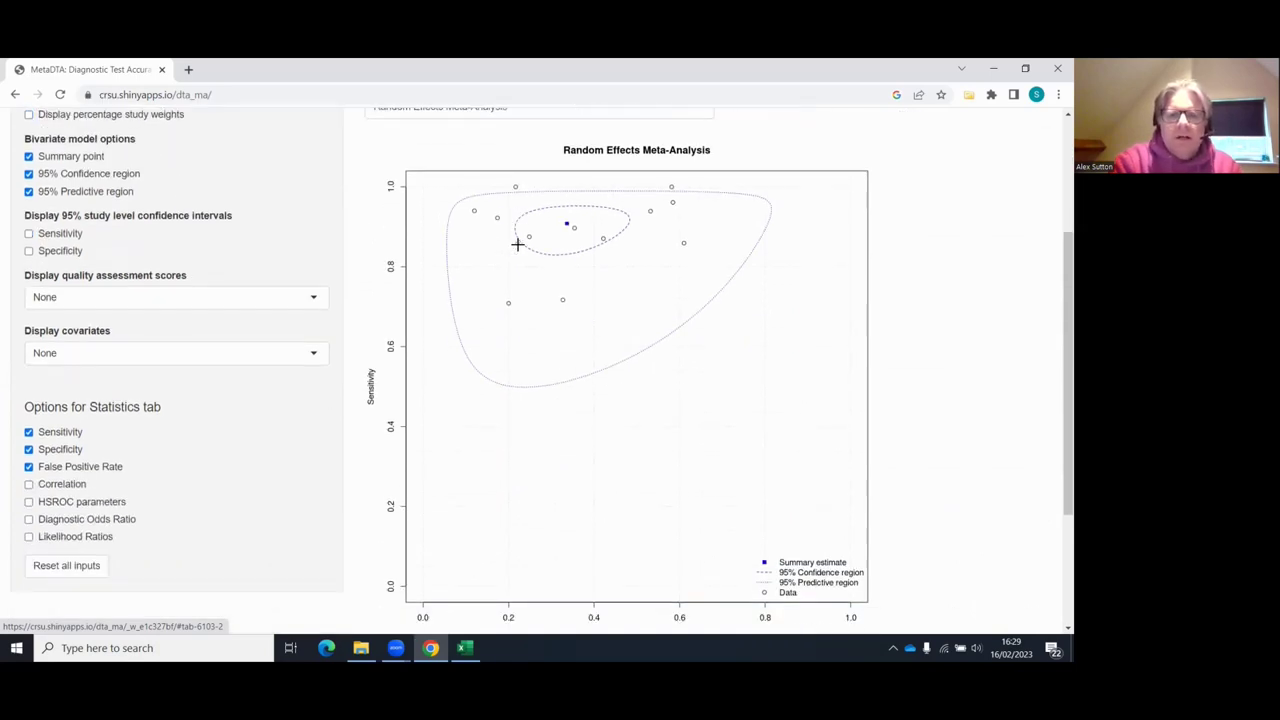
pyautogui.scroll(-1, 517, 244)
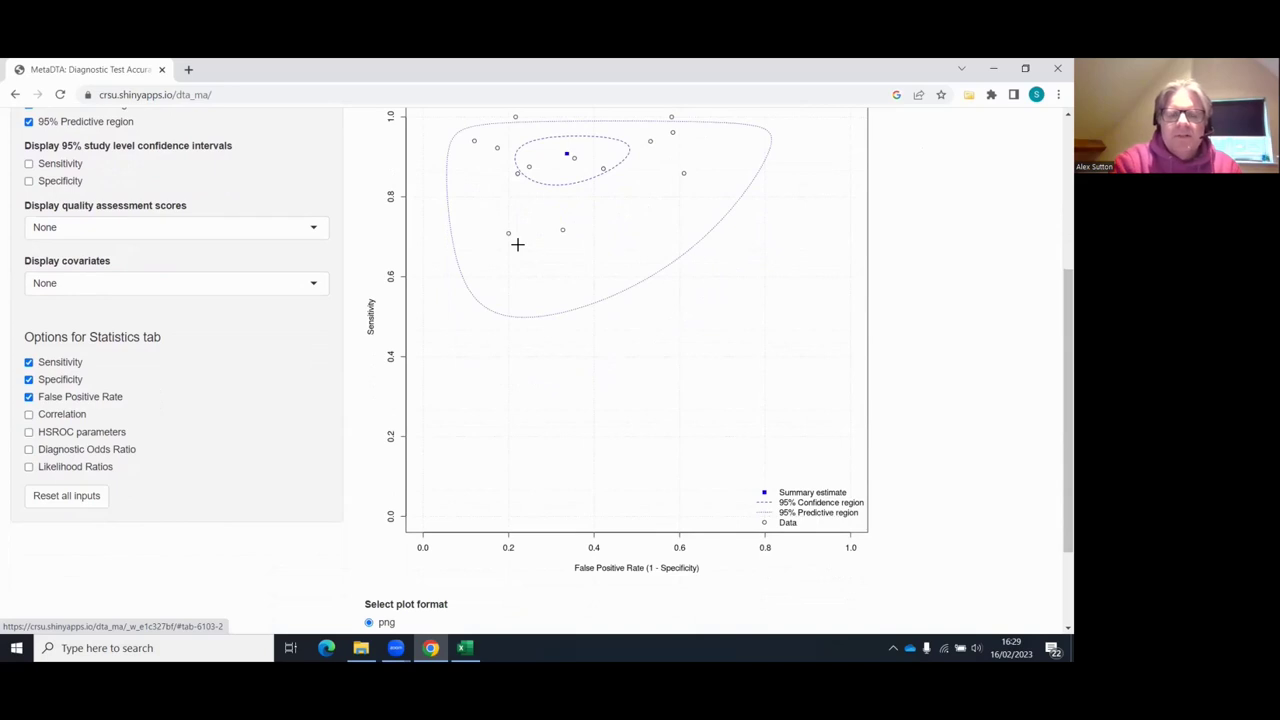
pyautogui.scroll(1, 517, 244)
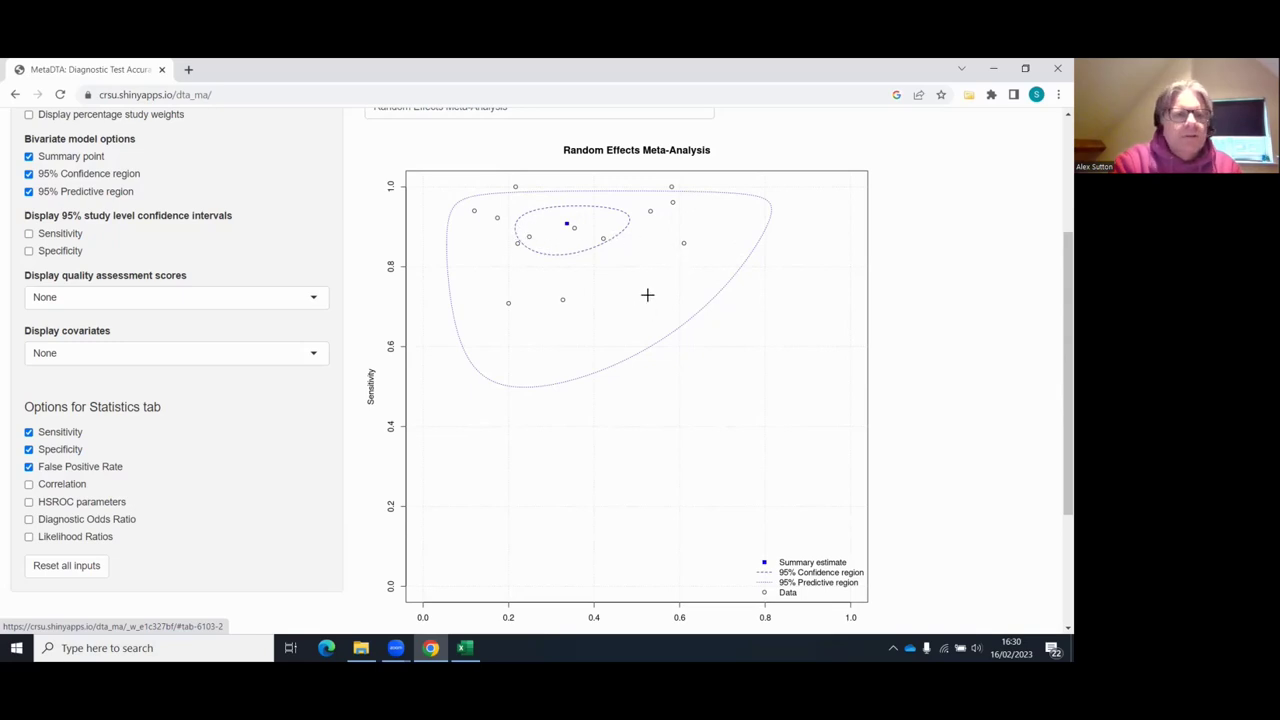
pyautogui.scroll(2, 647, 295)
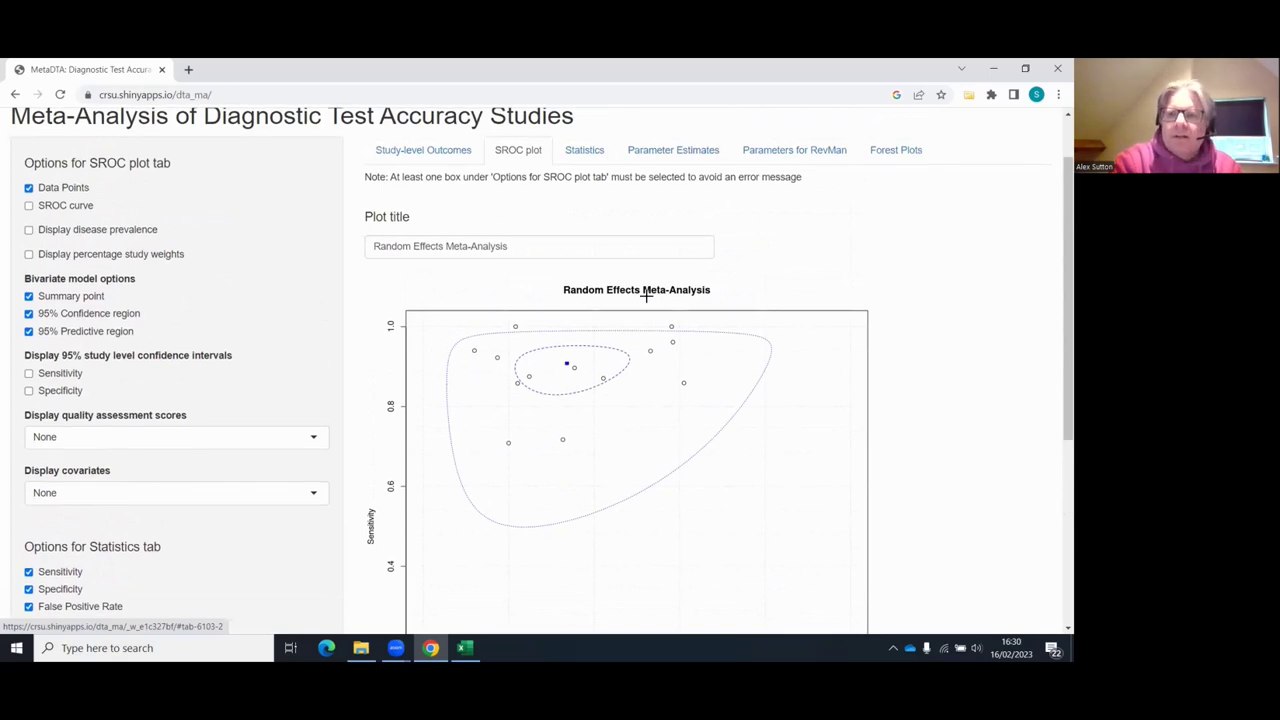
pyautogui.scroll(-1, 647, 295)
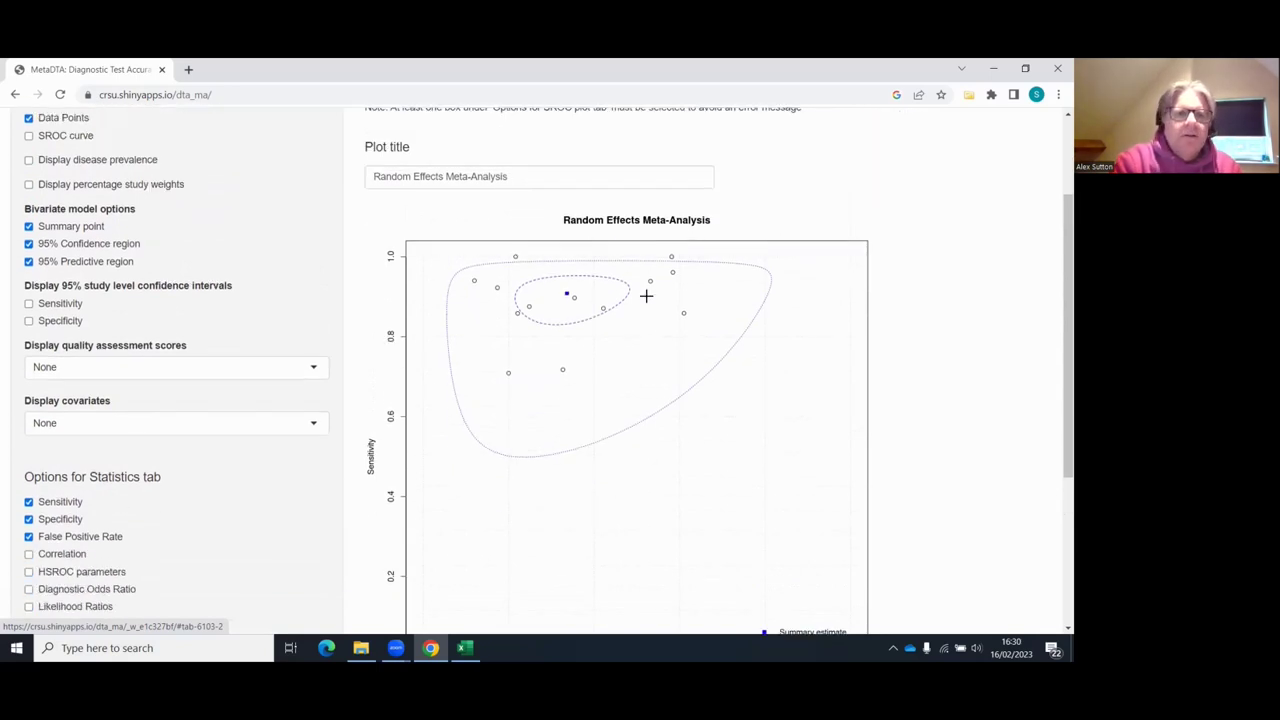
# Step: Toggle the SROC curve on and off, then show percentage study weights and disease prevalence
pyautogui.scroll(1, 454, 343)
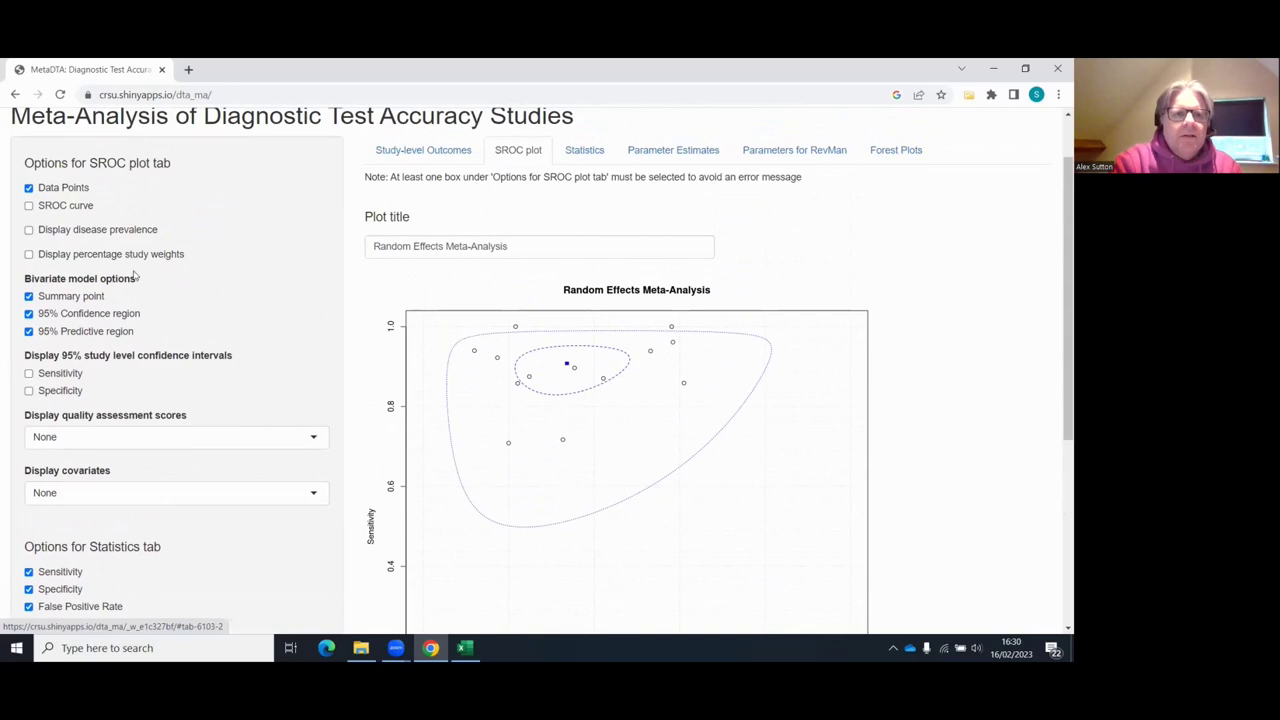
pyautogui.click(29, 206)
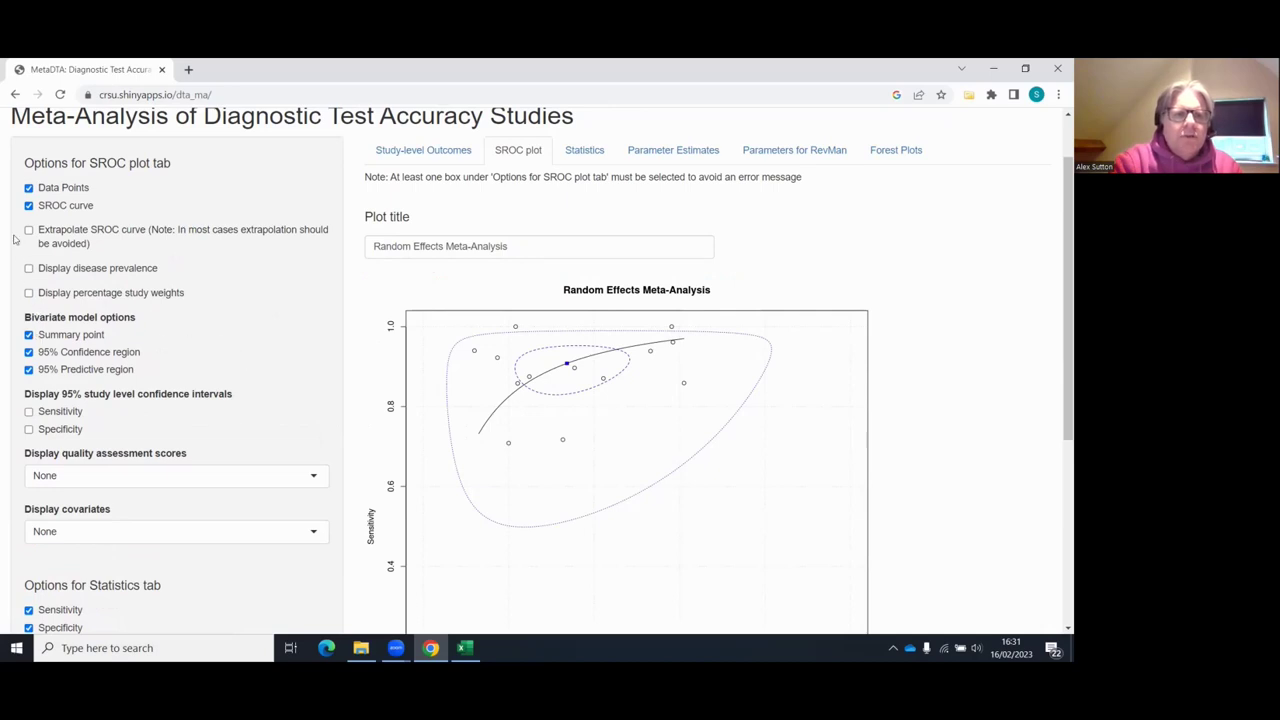
pyautogui.click(28, 205)
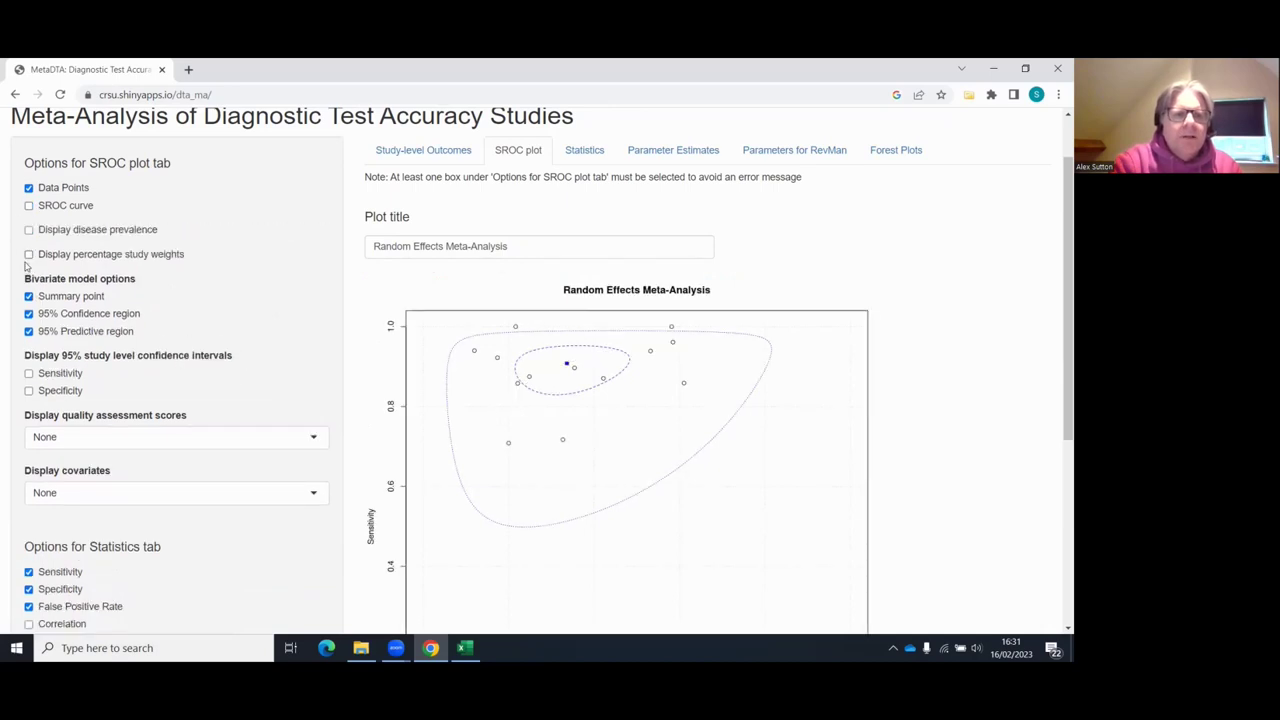
pyautogui.click(28, 254)
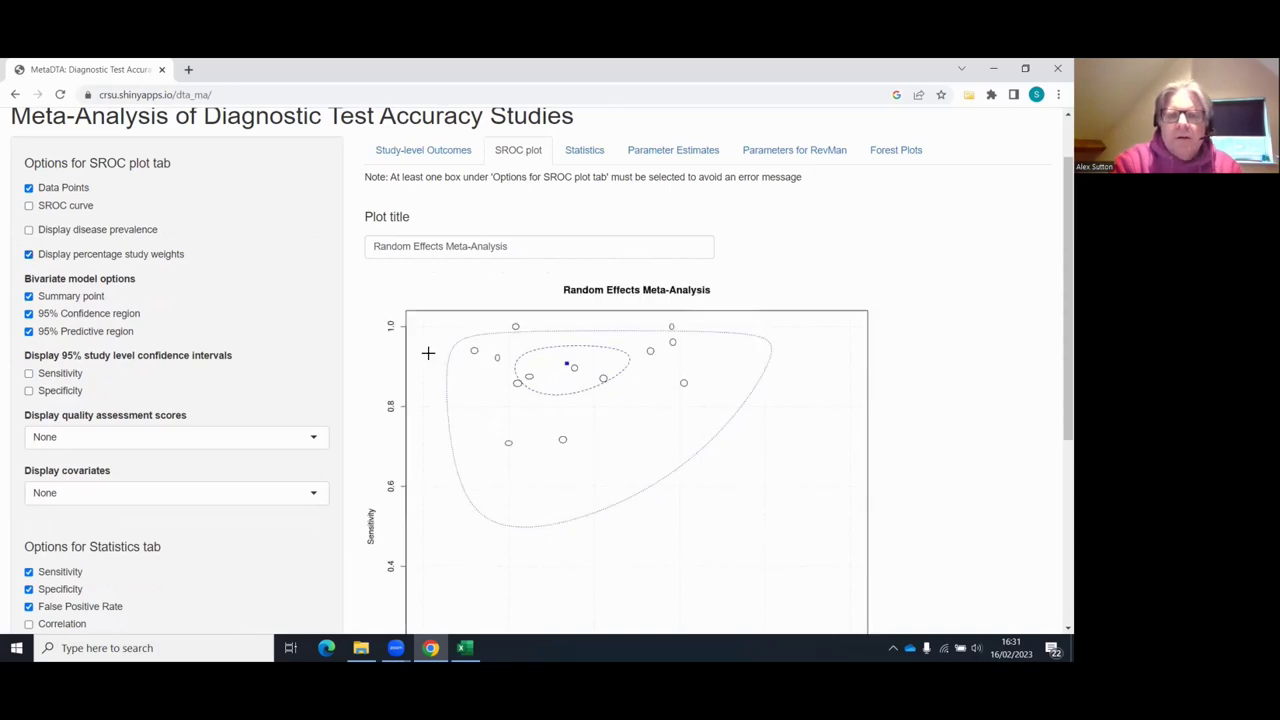
pyautogui.click(29, 231)
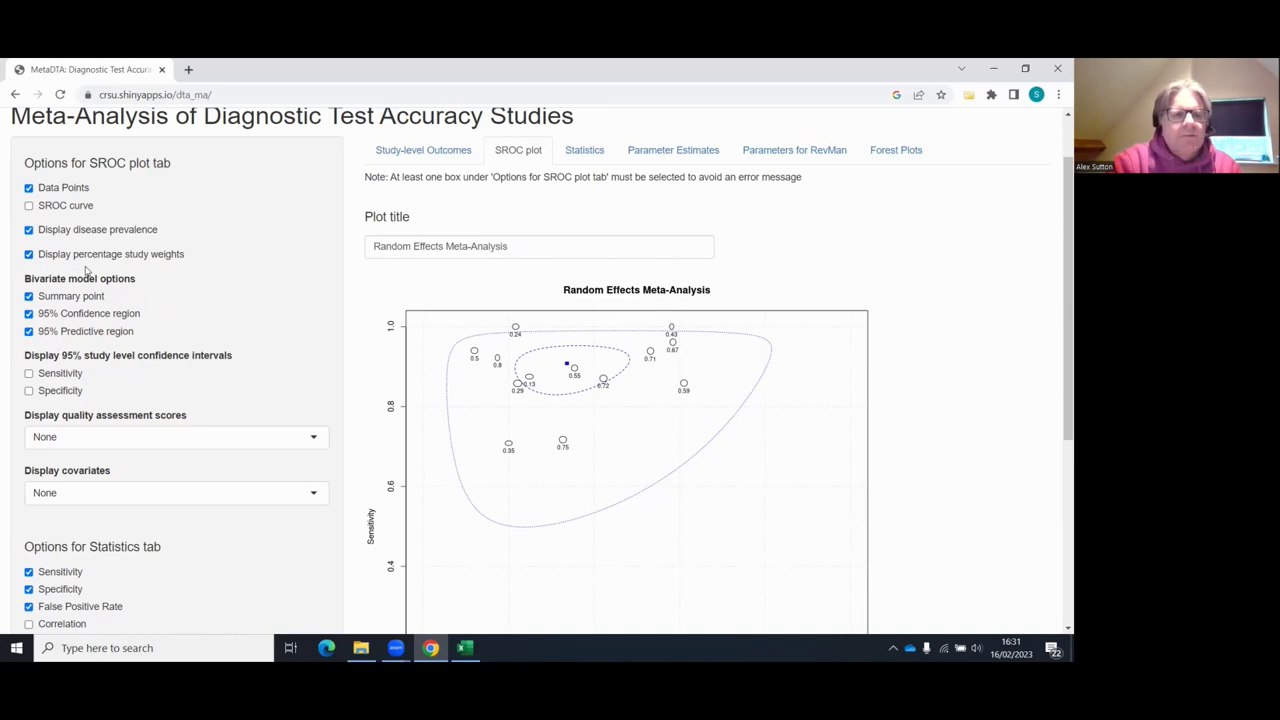
# Step: Show and then hide the study sensitivity and specificity confidence intervals
pyautogui.scroll(-1, 86, 270)
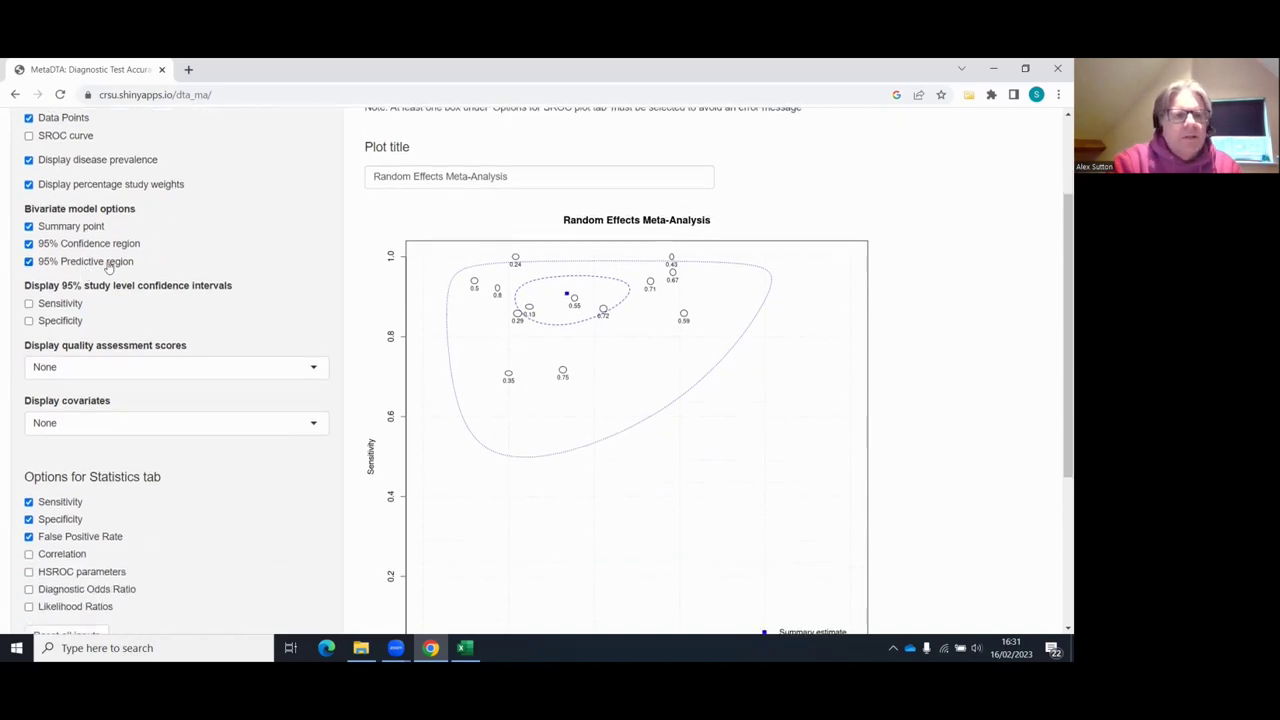
pyautogui.click(29, 303)
pyautogui.click(30, 321)
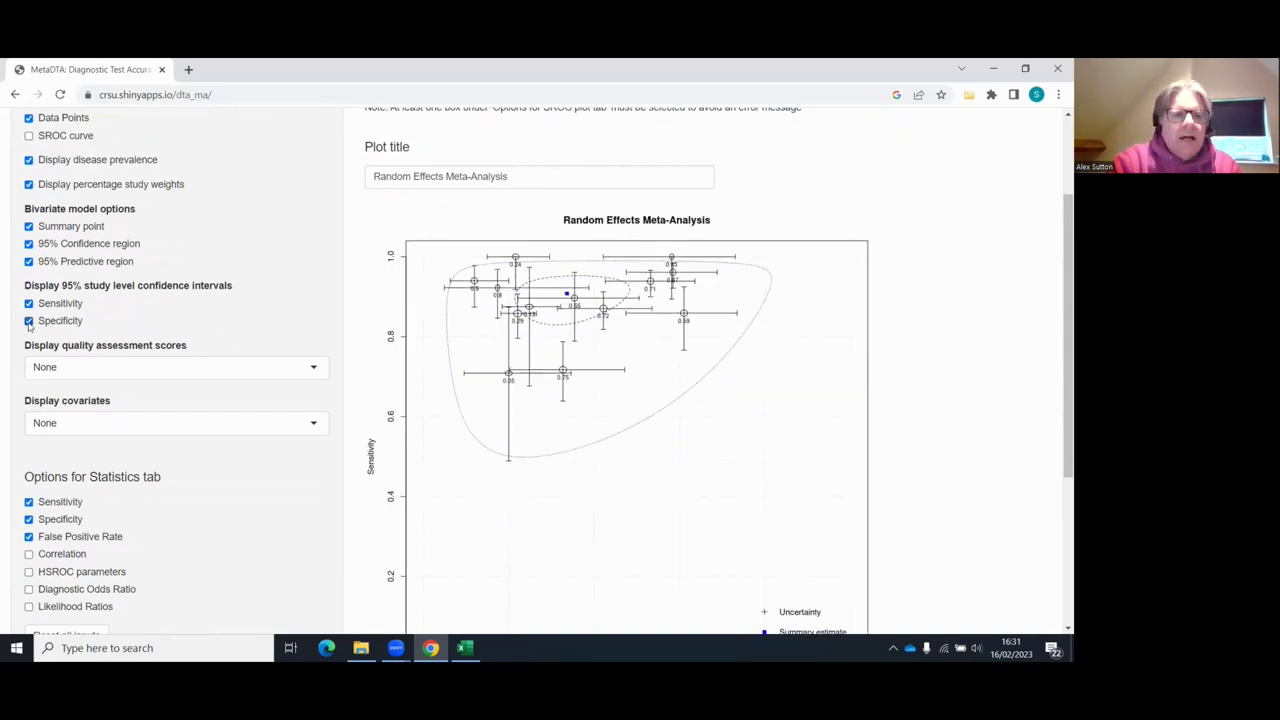
pyautogui.click(29, 321)
pyautogui.click(30, 303)
# Step: Colour the SROC study points by 'Risk of bias: Patient selection' and review the Low, High and Unclear markers
pyautogui.scroll(-3, 60, 360)
pyautogui.scroll(4, 266, 314)
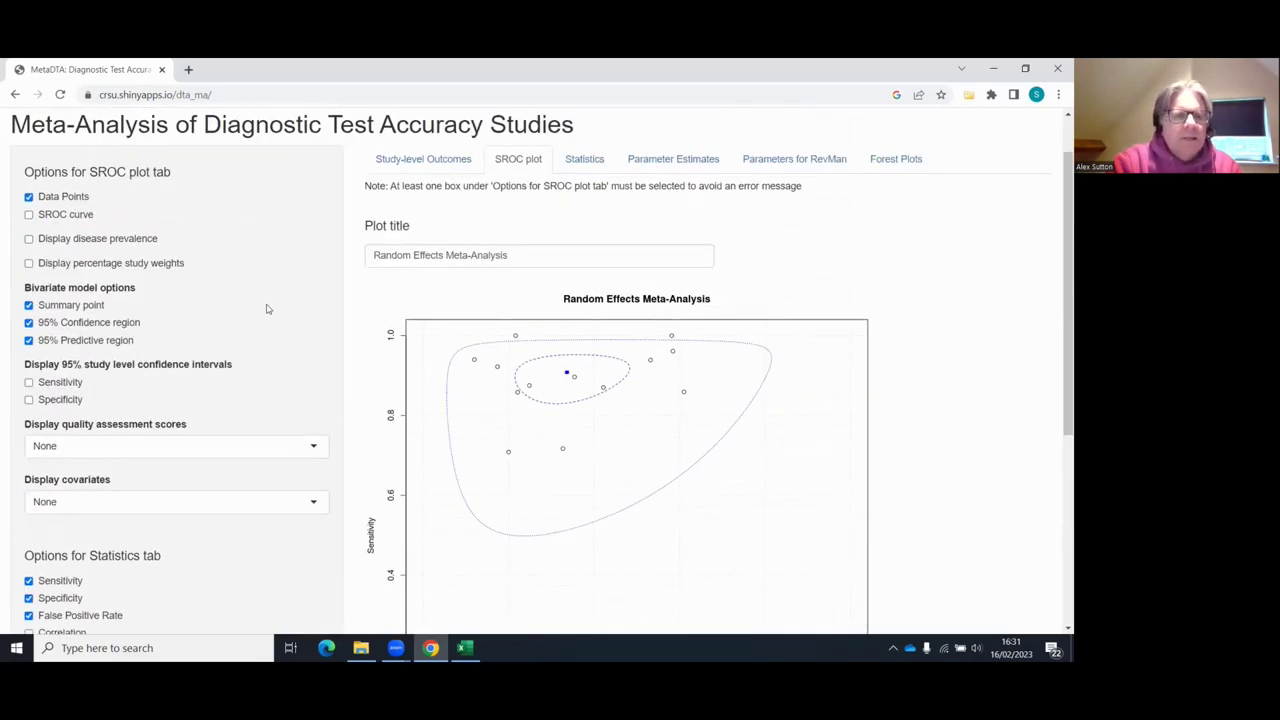
pyautogui.scroll(-2, 266, 310)
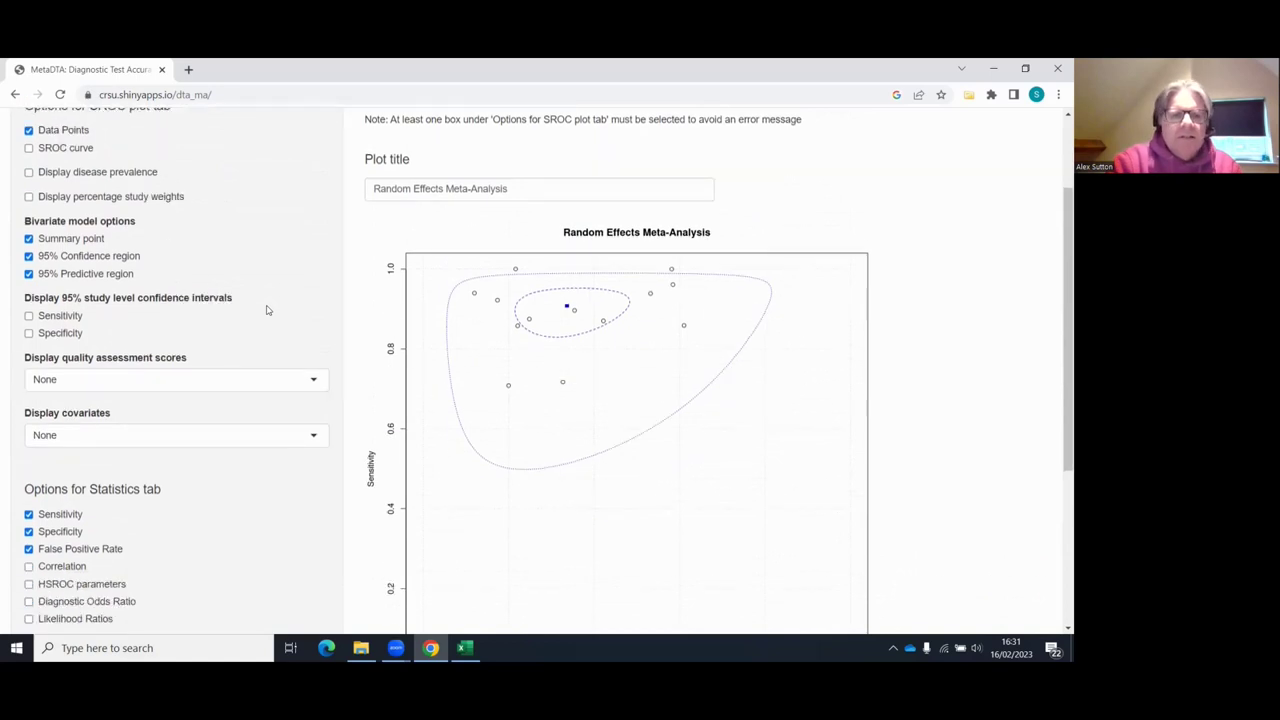
pyautogui.click(282, 310)
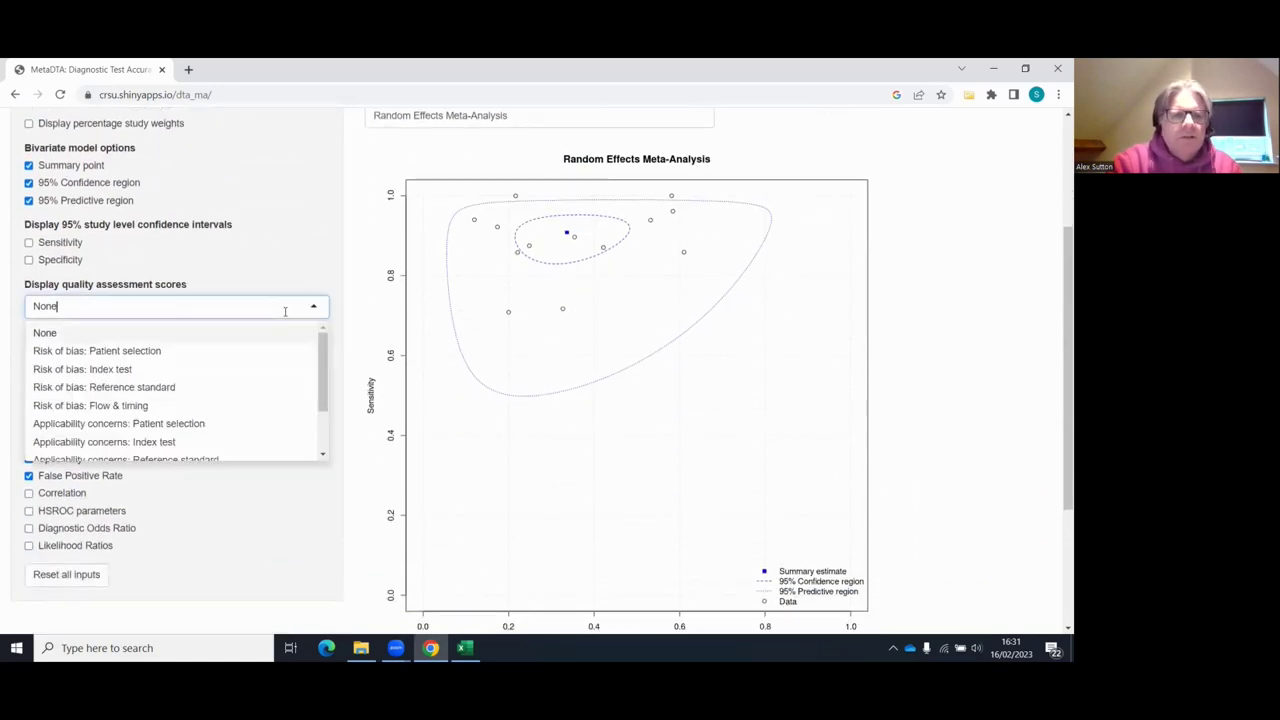
pyautogui.click(115, 352)
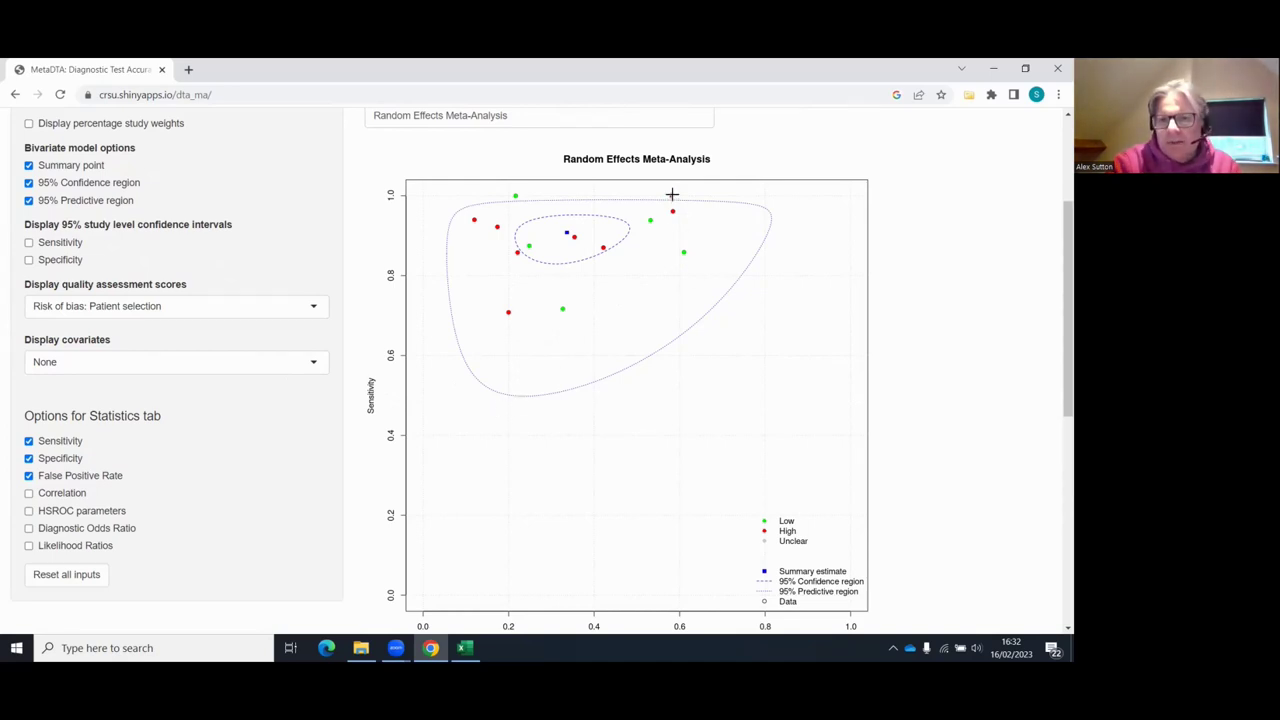
pyautogui.scroll(-1, 683, 366)
pyautogui.scroll(-3, 683, 366)
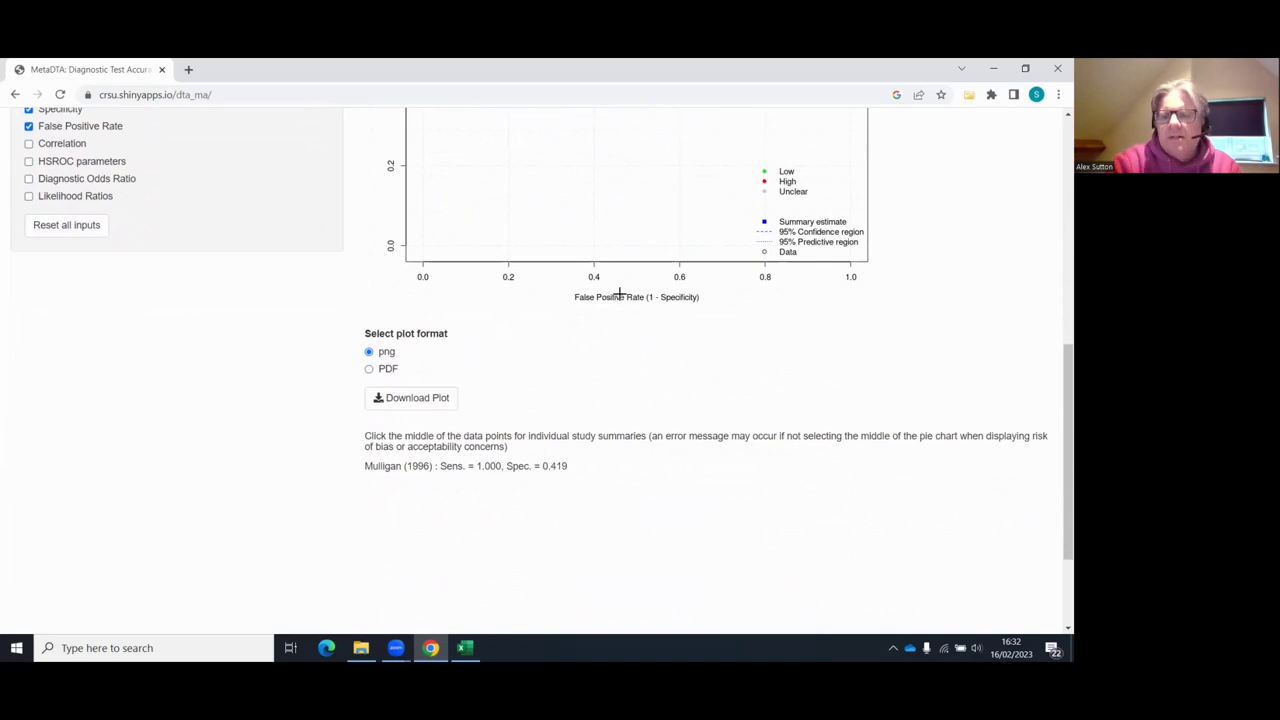
pyautogui.scroll(-1, 618, 294)
pyautogui.scroll(5, 620, 299)
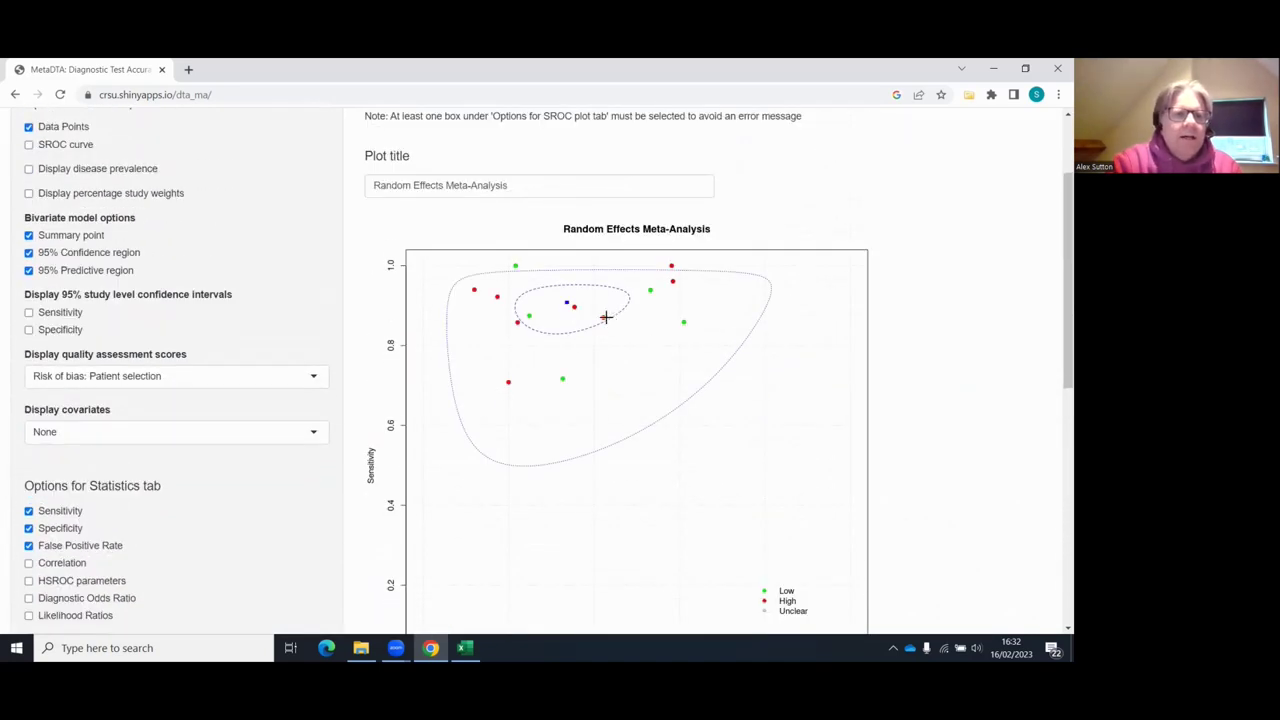
pyautogui.click(230, 383)
pyautogui.scroll(-1, 222, 430)
pyautogui.scroll(-1, 222, 430)
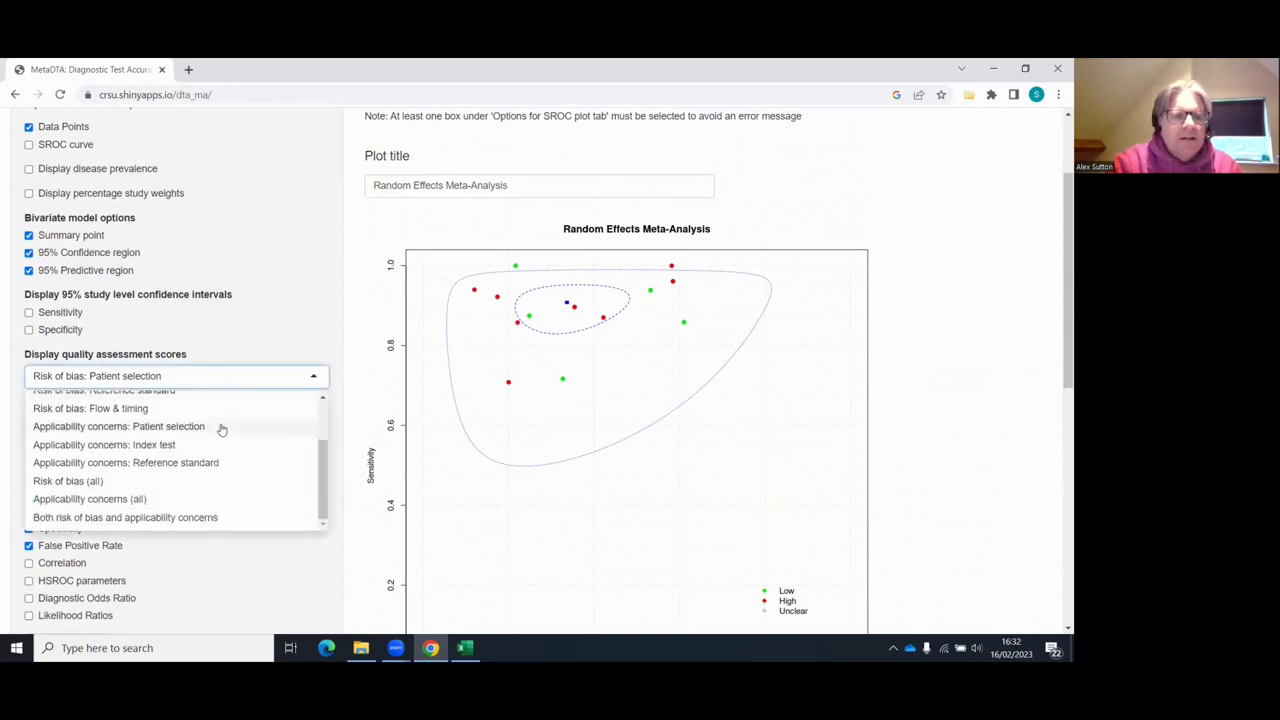
pyautogui.click(199, 518)
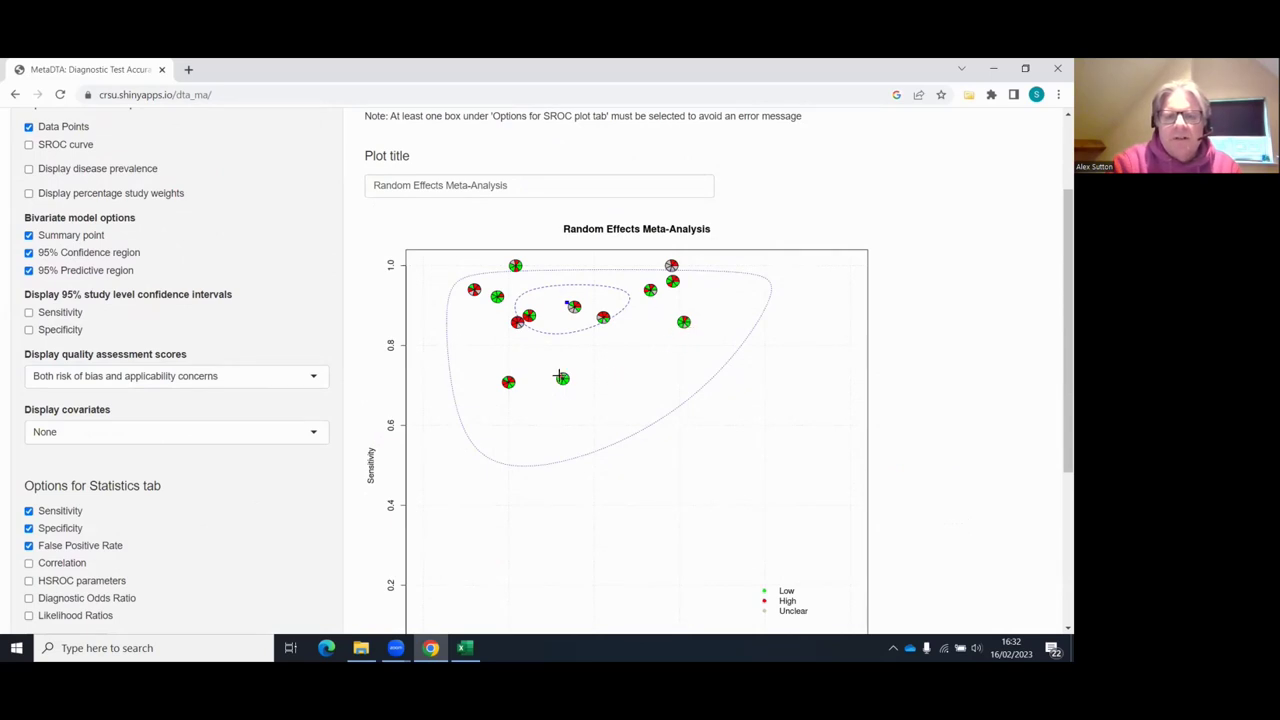
pyautogui.scroll(-1, 558, 374)
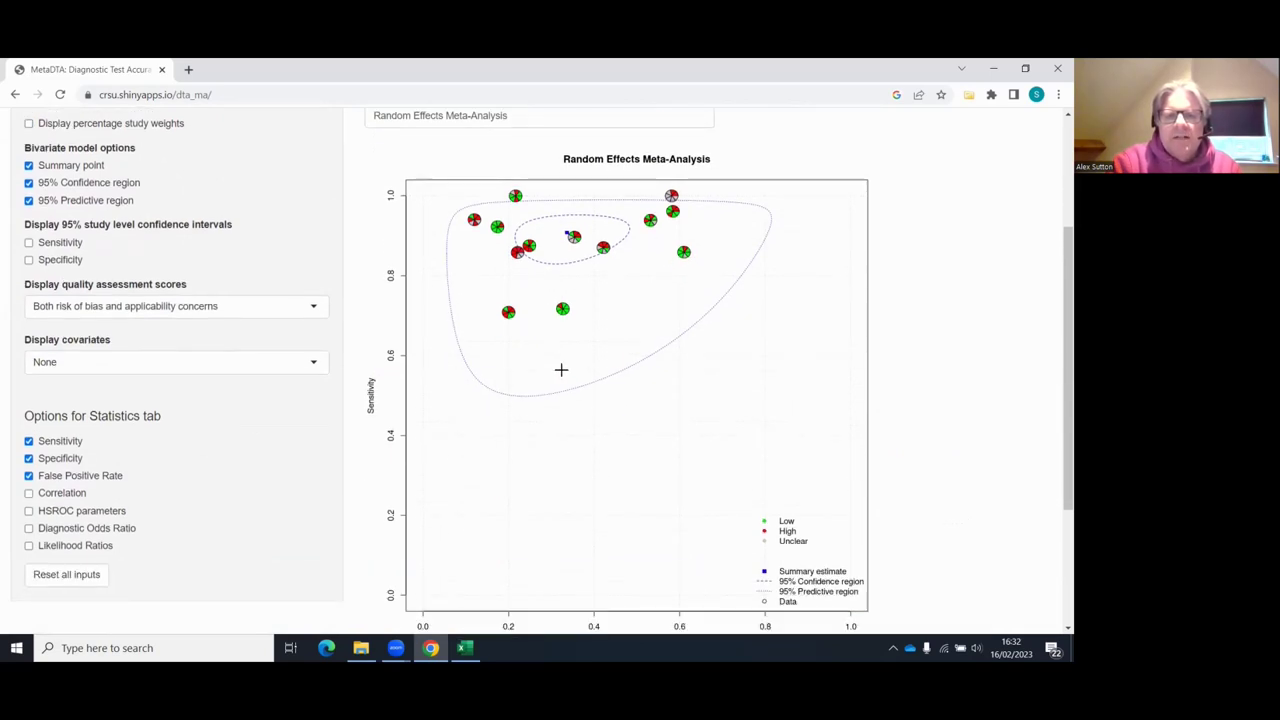
pyautogui.click(562, 309)
pyautogui.scroll(-3, 587, 350)
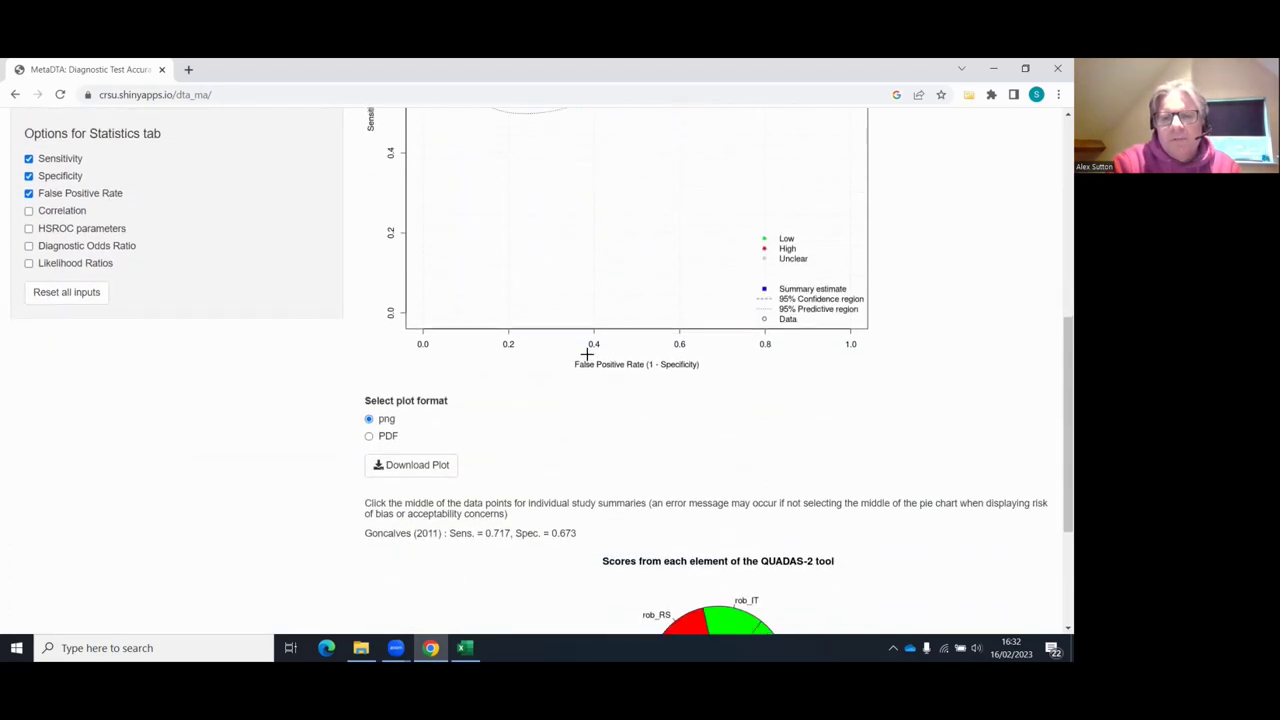
pyautogui.scroll(-2, 587, 354)
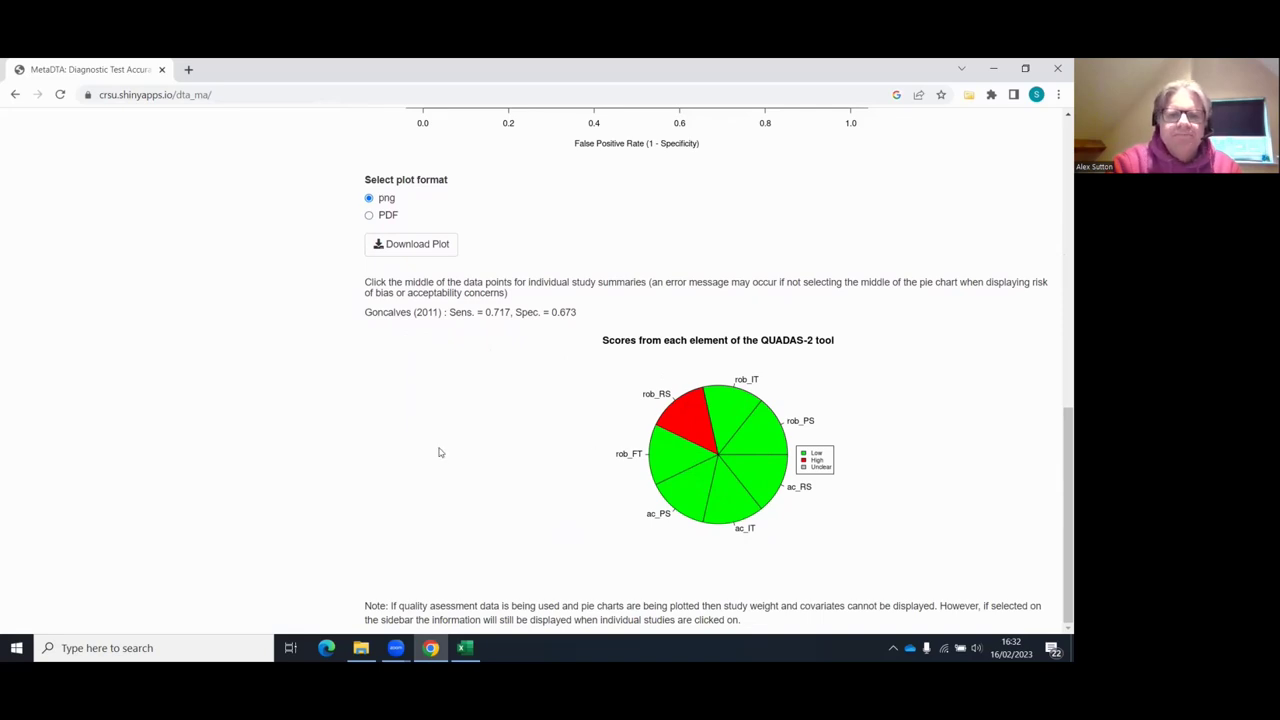
pyautogui.scroll(3, 440, 445)
pyautogui.scroll(3, 440, 440)
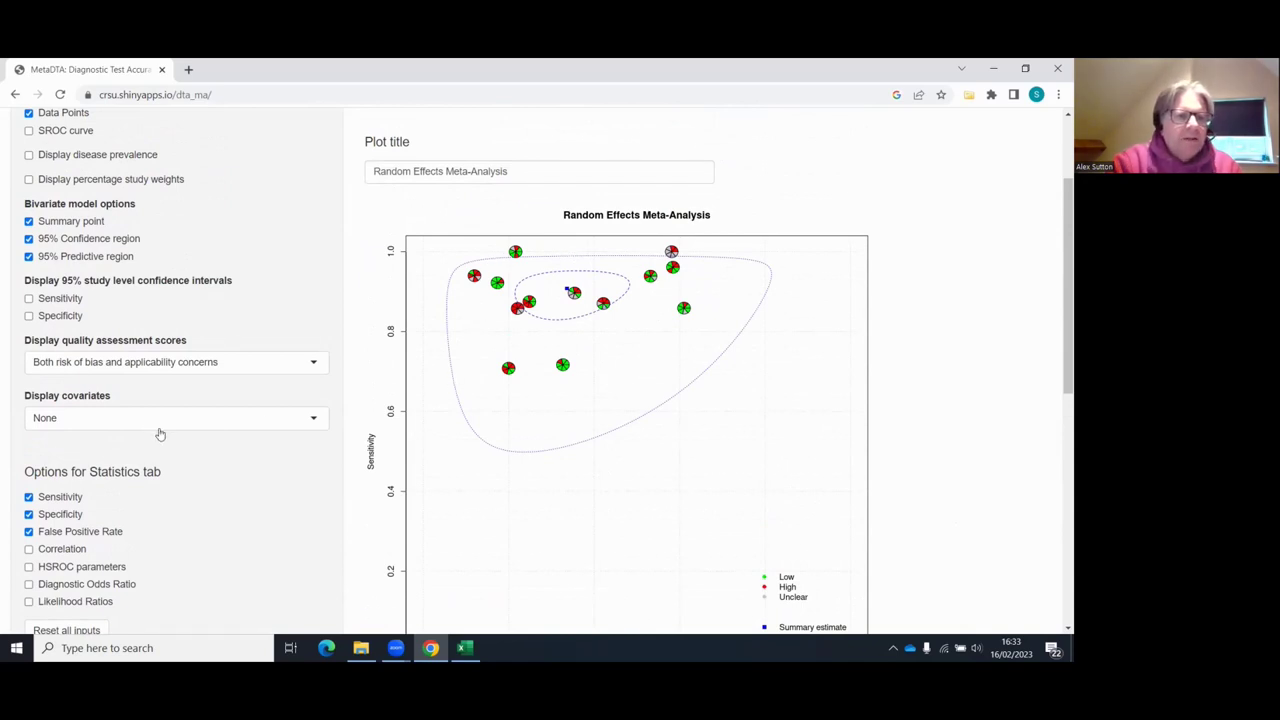
# Step: Set Display quality assessment scores to None to remove the pie markers from the SROC plot
pyautogui.click(183, 366)
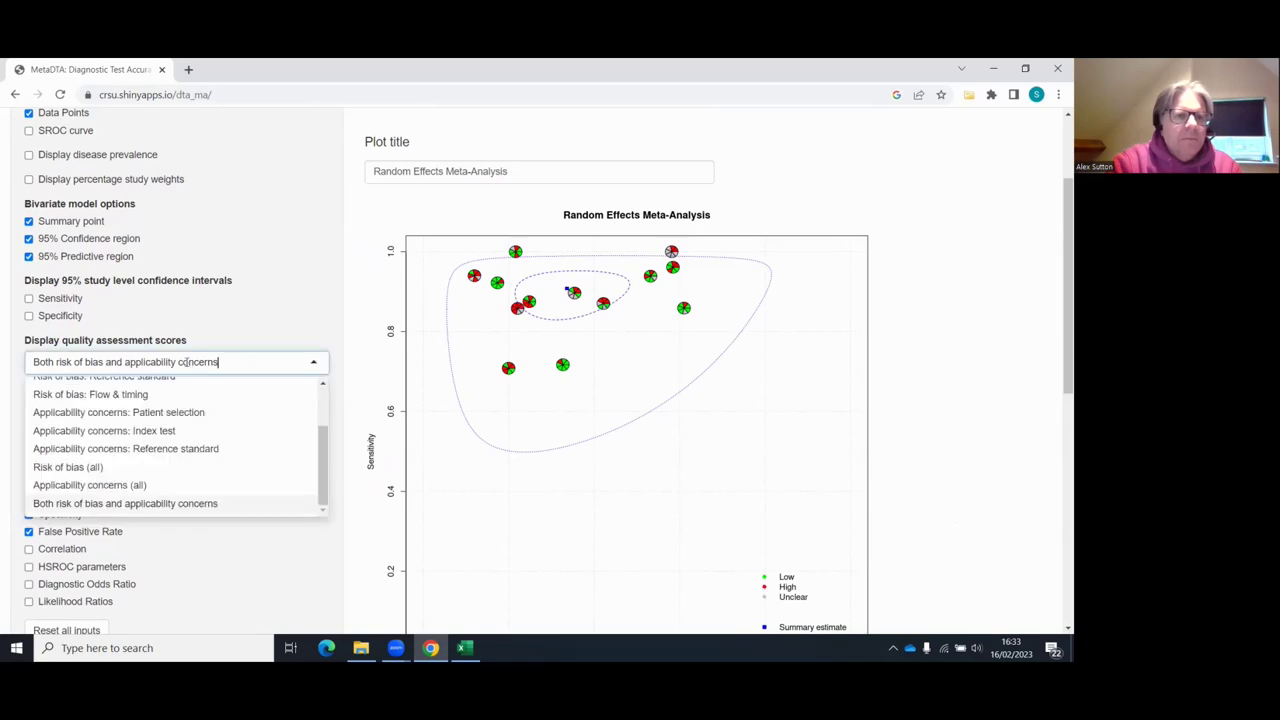
pyautogui.scroll(3, 140, 396)
pyautogui.click(120, 388)
# Step: Show the Threshold covariate on the SROC plot as coloured points
pyautogui.click(120, 420)
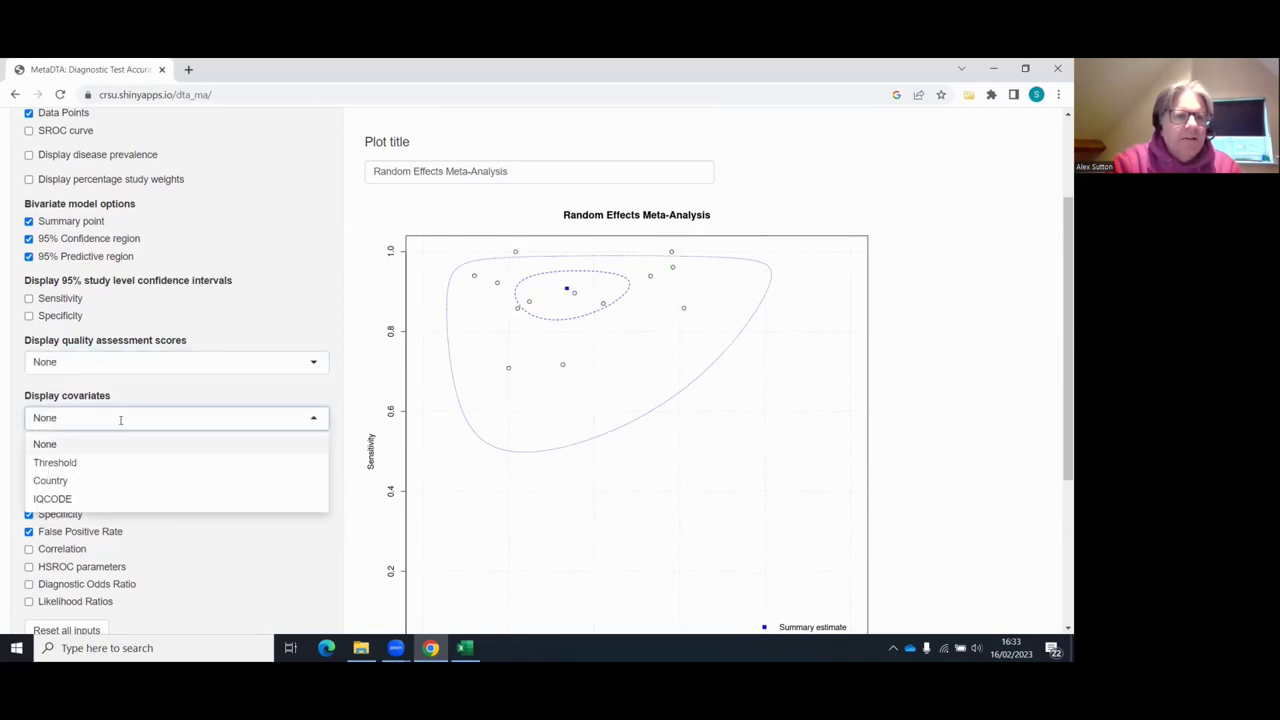
pyautogui.click(86, 466)
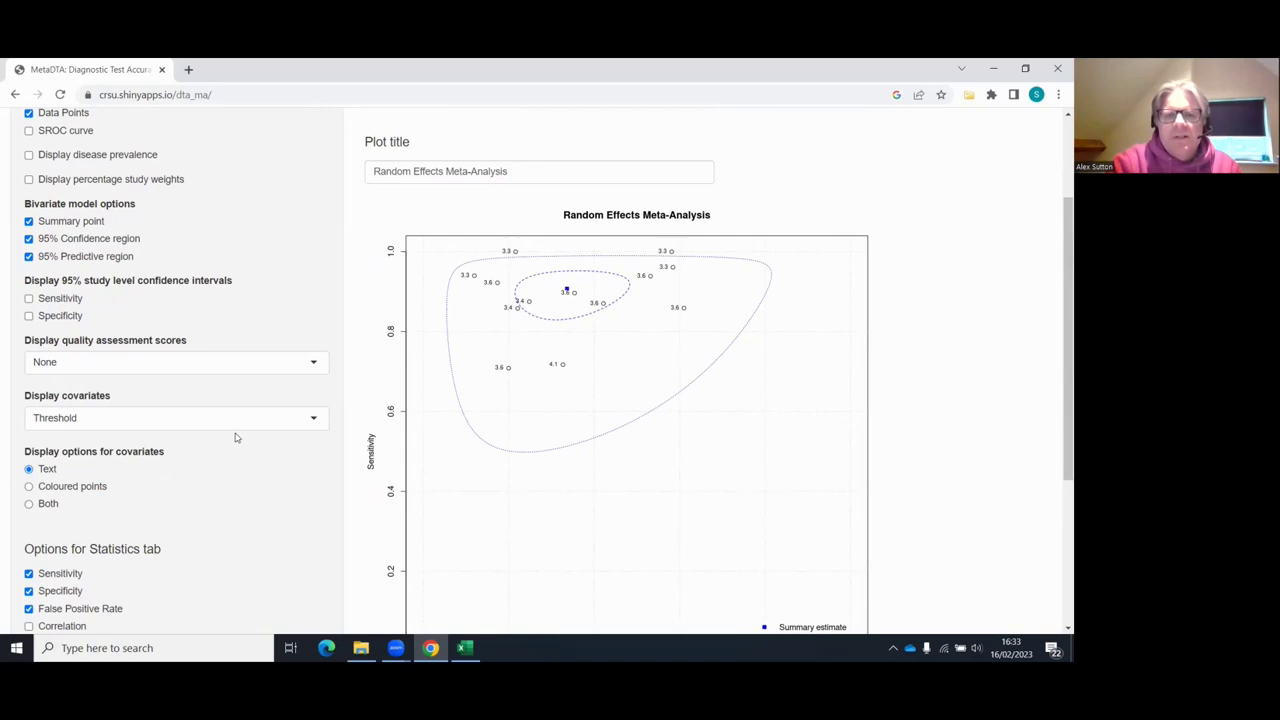
pyautogui.scroll(-1, 380, 408)
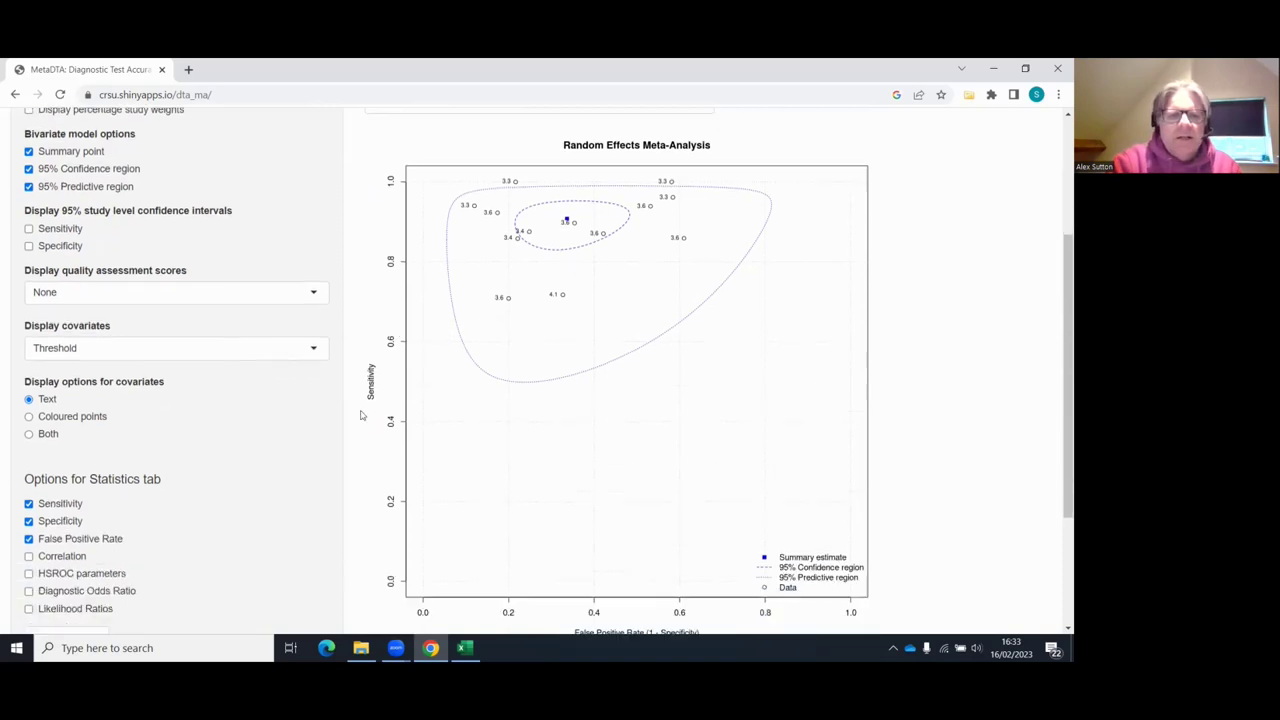
pyautogui.click(65, 418)
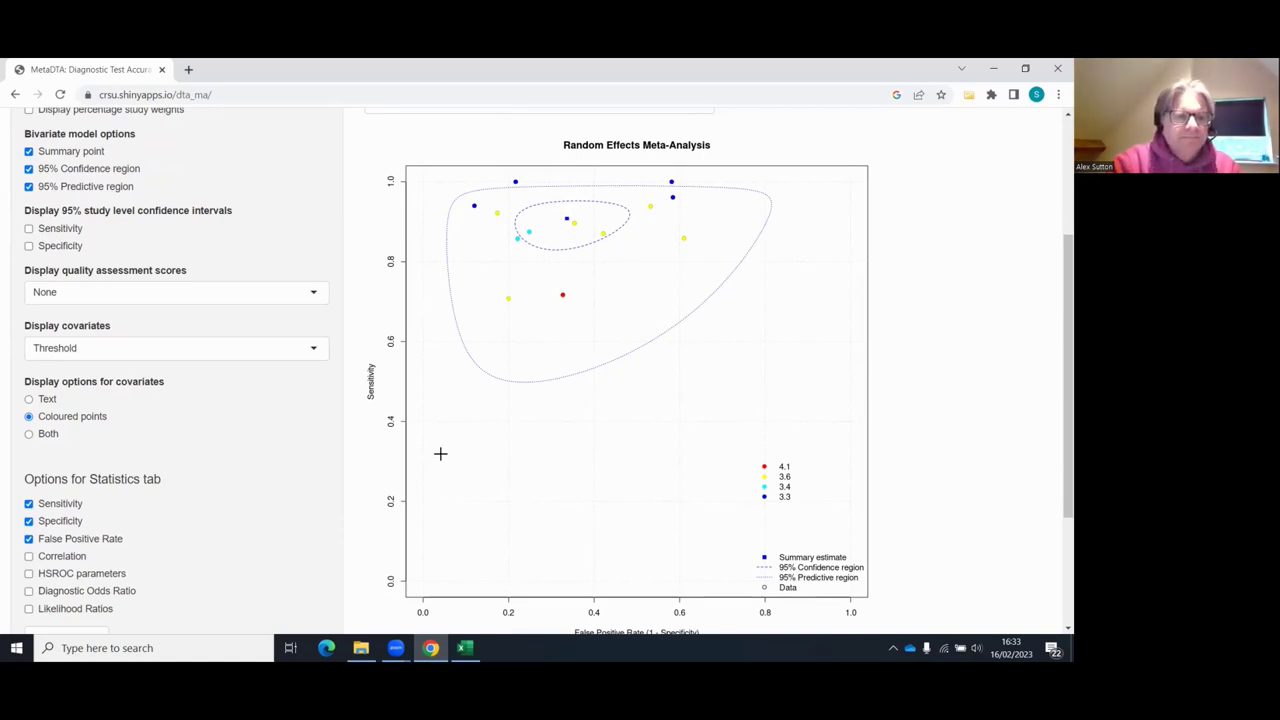
# Step: Switch the displayed covariate to Country, shown as text labels on each study point
pyautogui.click(170, 354)
pyautogui.click(90, 409)
pyautogui.click(30, 399)
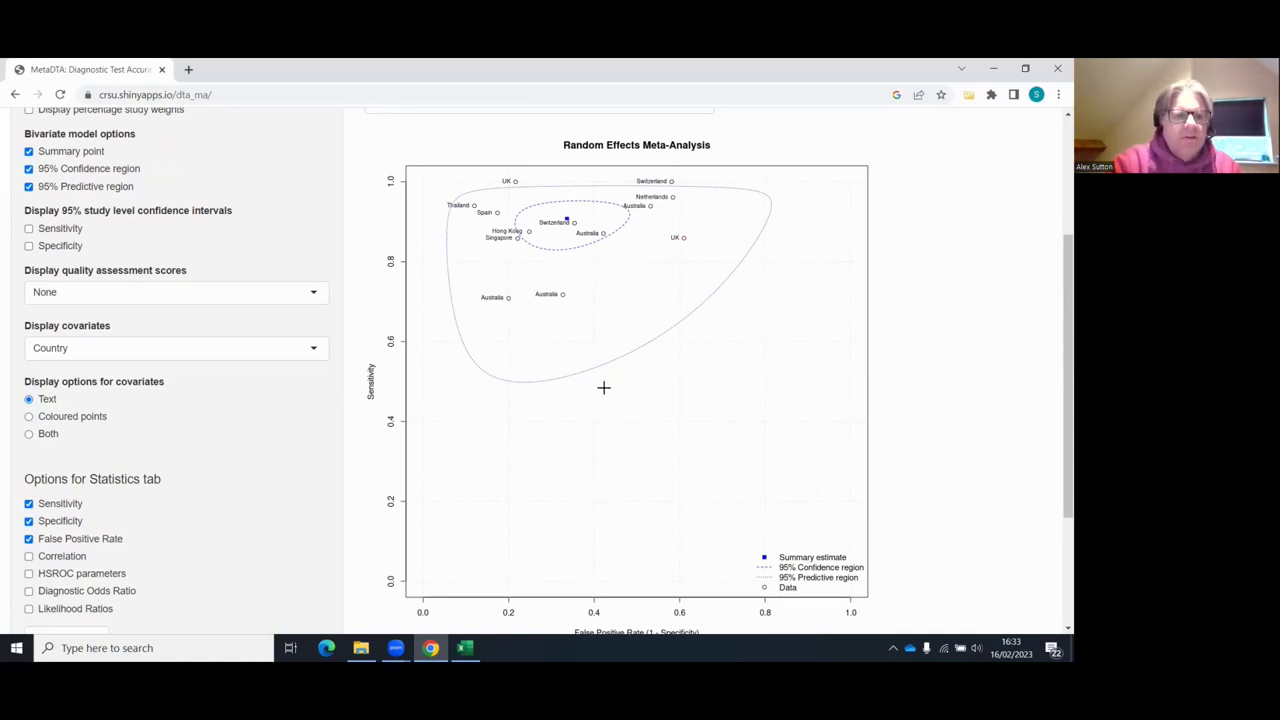
pyautogui.scroll(3, 603, 387)
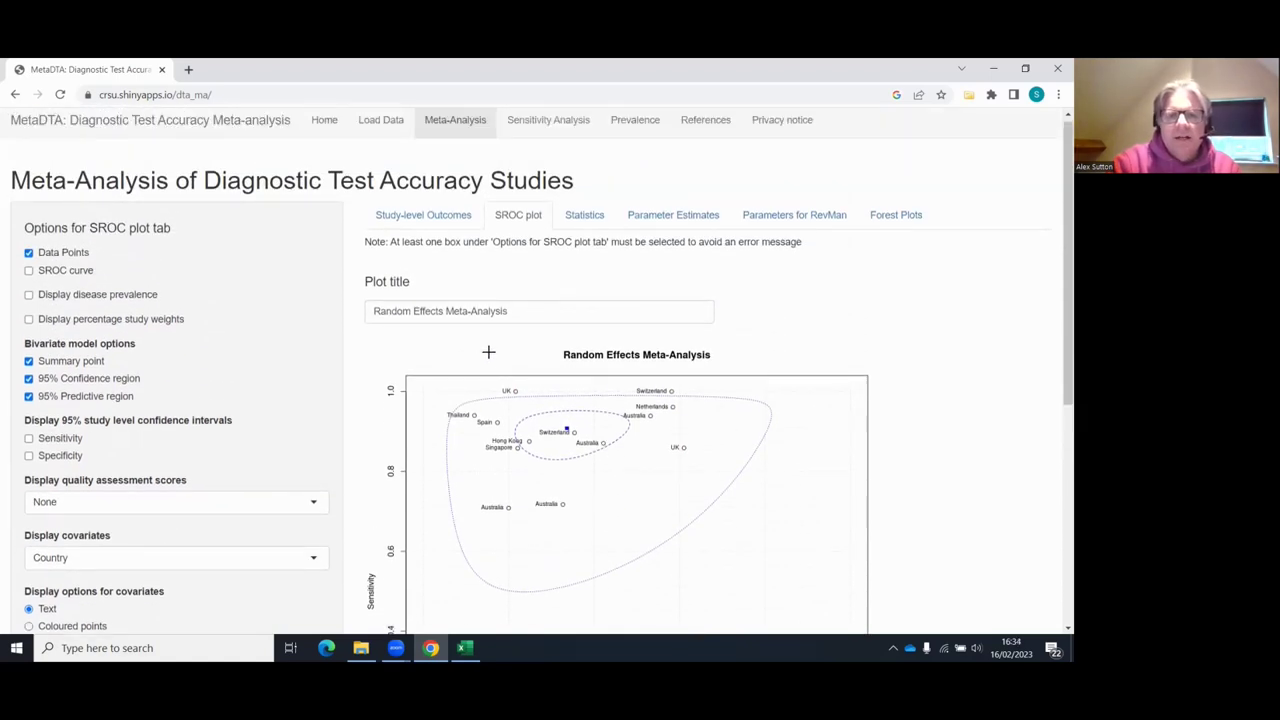
# Step: In Statistics, tick Correlation, HSROC parameters, Diagnostic Odds Ratio and Likelihood Ratios
pyautogui.click(586, 219)
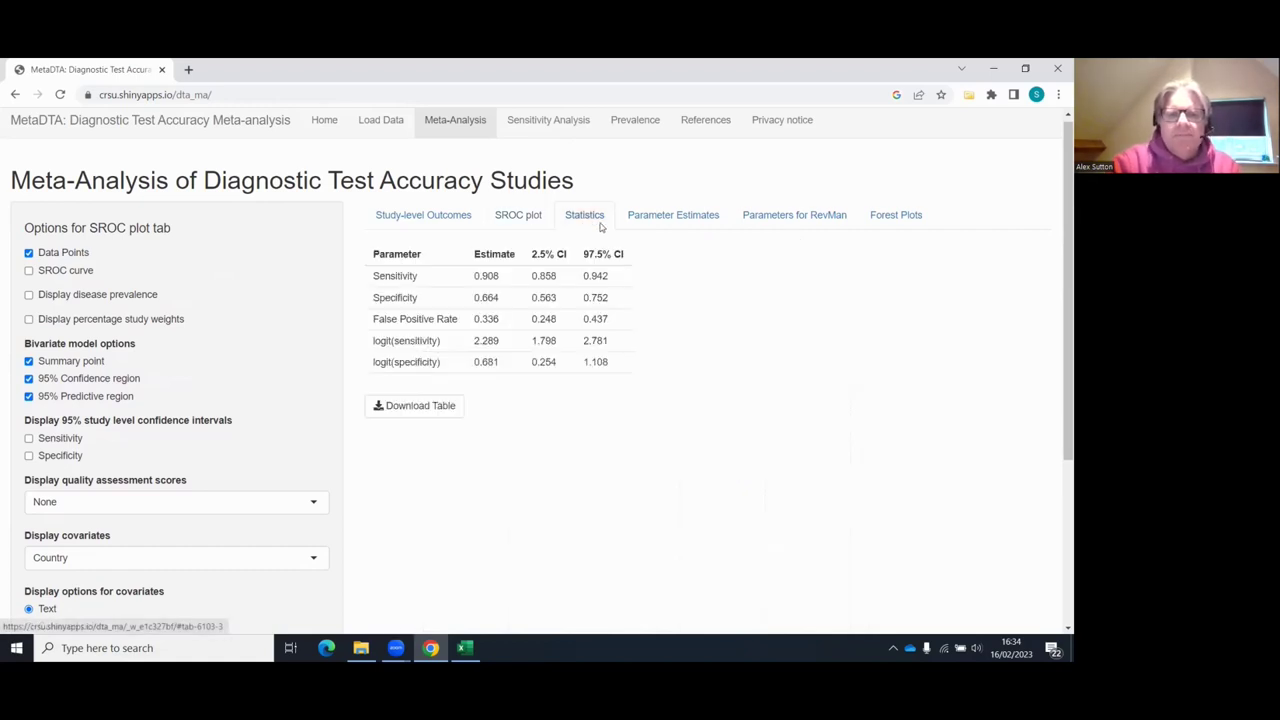
pyautogui.scroll(-2, 378, 262)
pyautogui.scroll(-1, 376, 264)
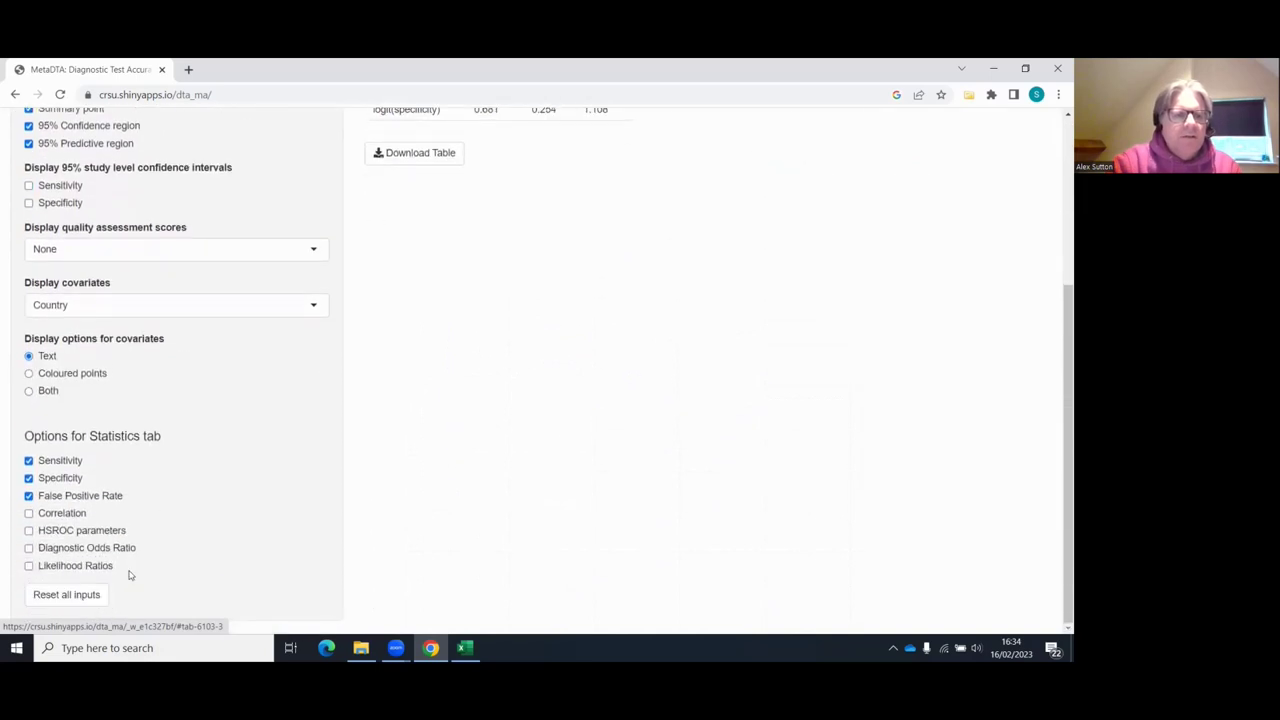
pyautogui.click(66, 513)
pyautogui.click(70, 532)
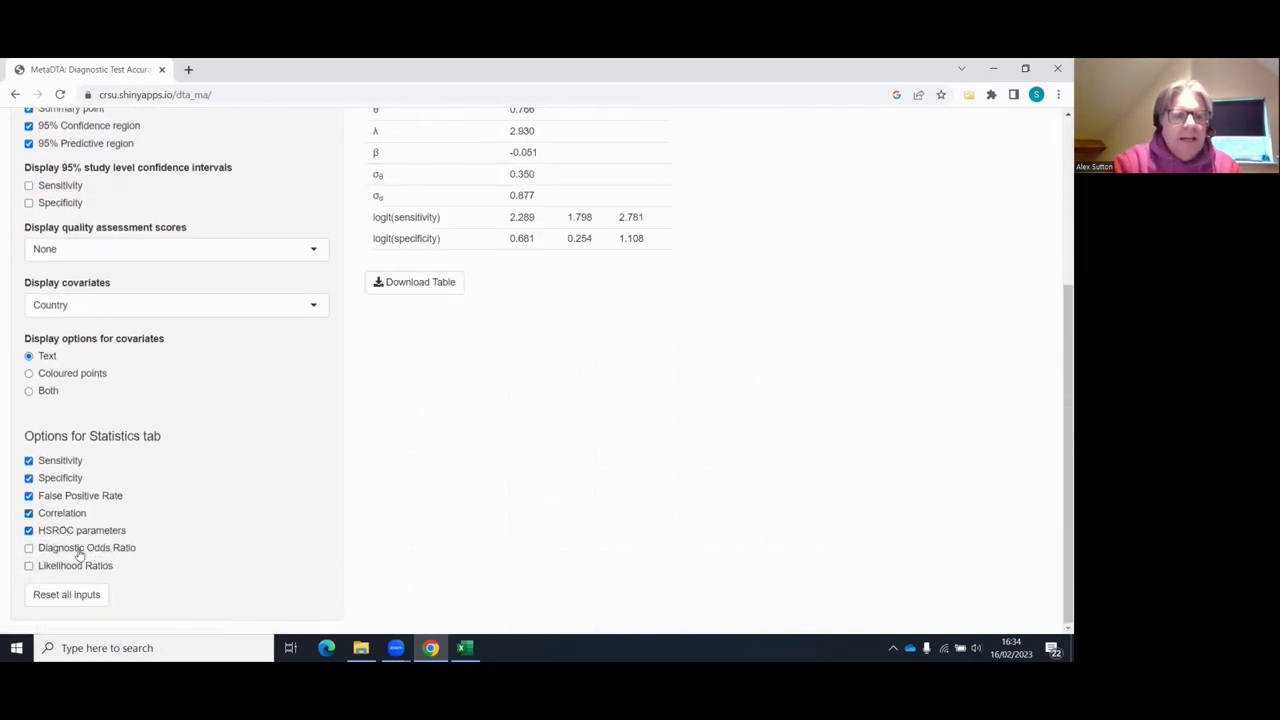
pyautogui.click(72, 548)
pyautogui.click(76, 566)
# Step: Show the bivariate parameter estimates: logit(sens) 2.289, logit(spec) 0.681, covariance -0.010
pyautogui.scroll(2, 297, 471)
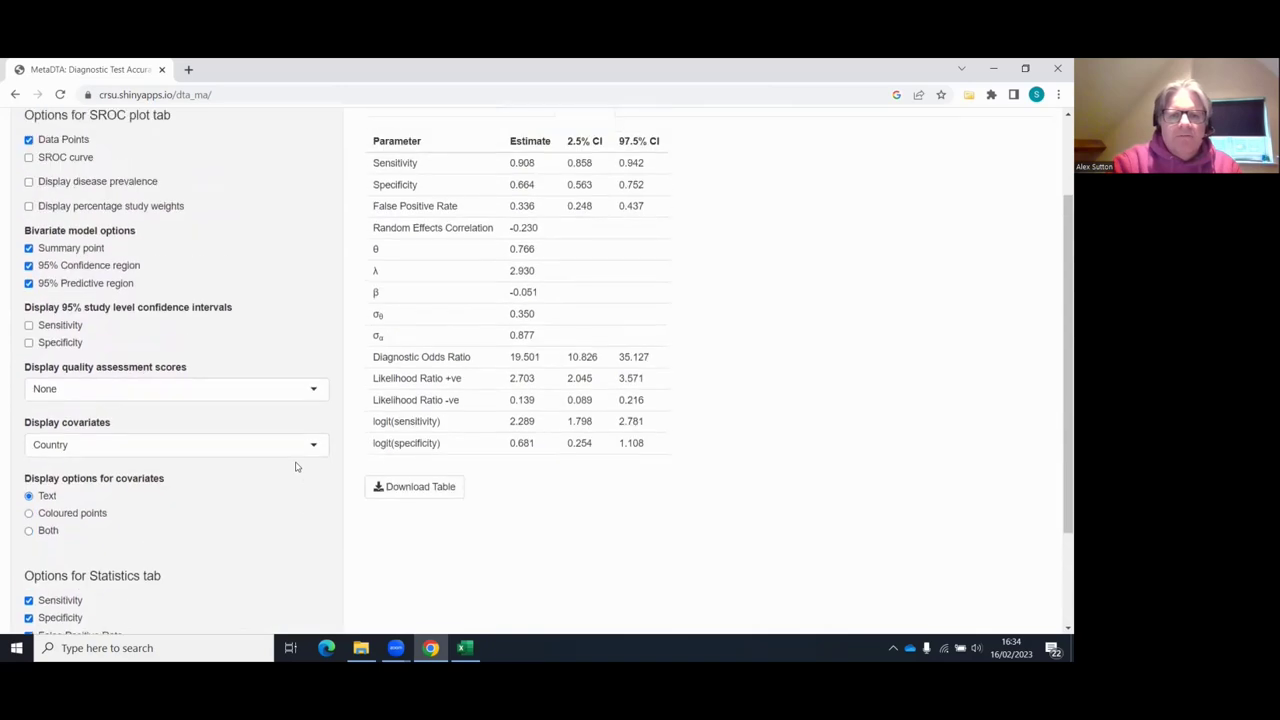
pyautogui.scroll(1, 297, 467)
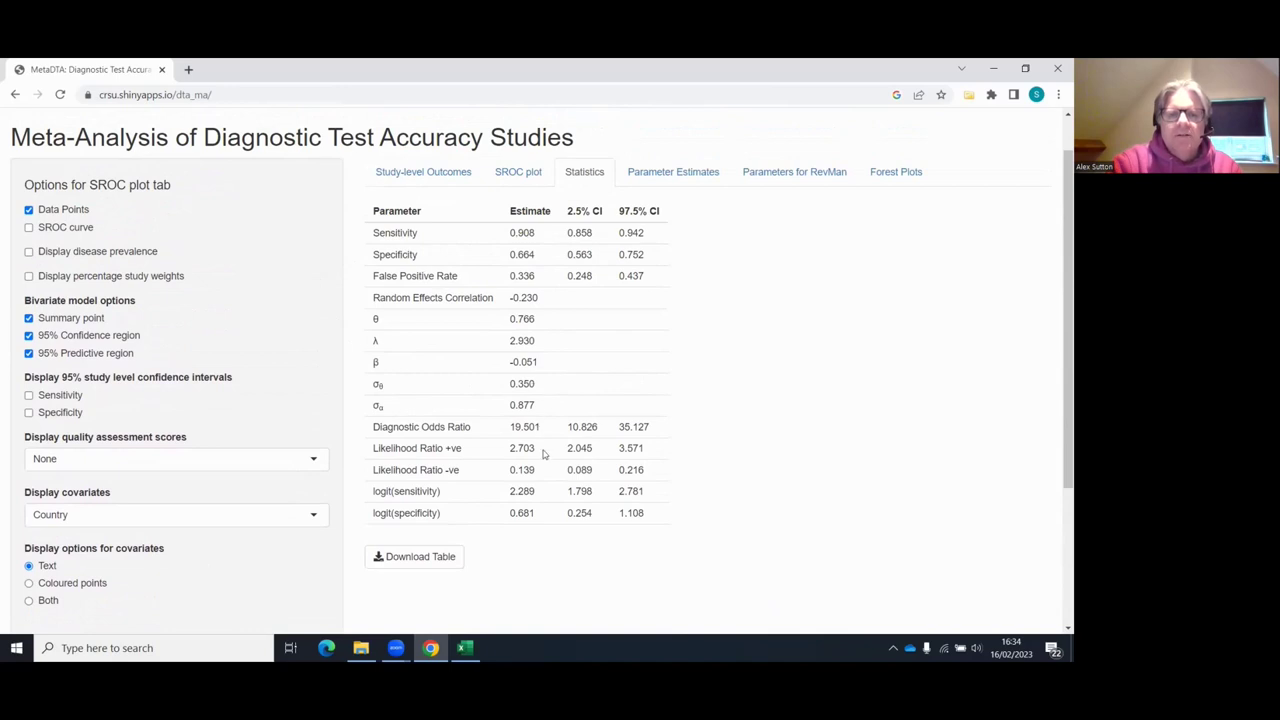
pyautogui.click(673, 174)
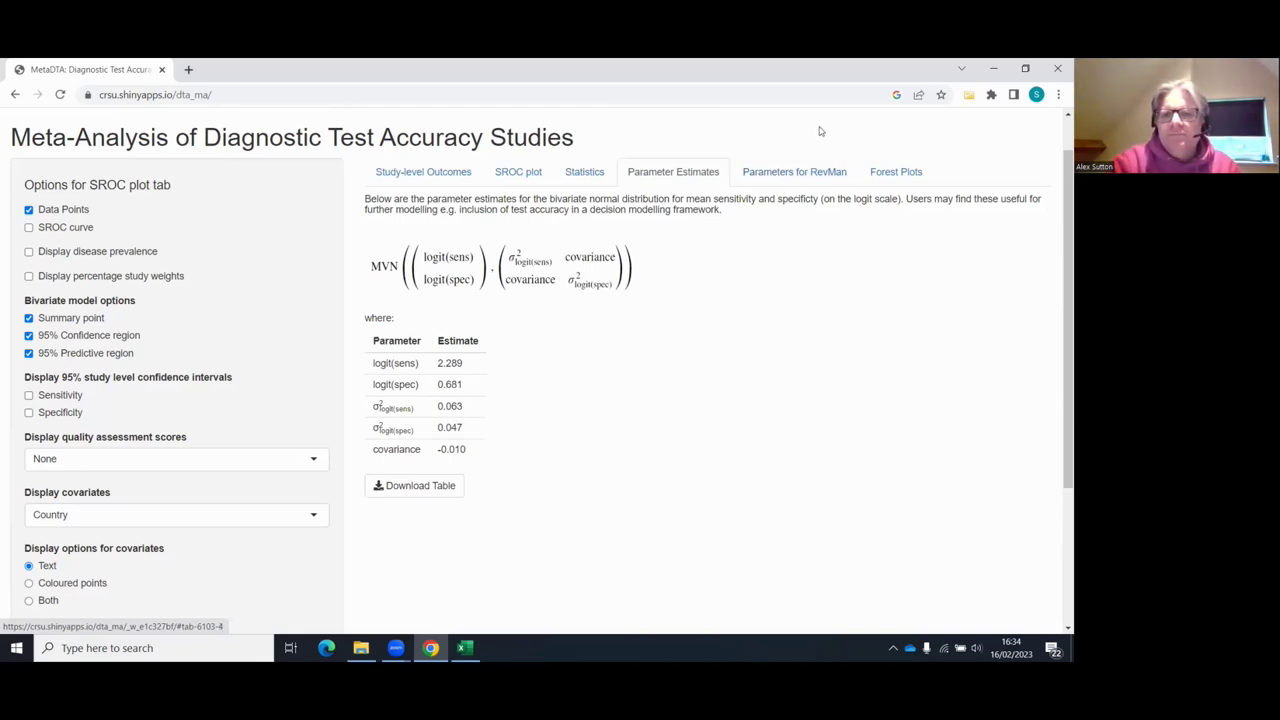
# Step: Show the RevMan parameter table with E(logitSe) 2.289147 and E(logitSp) 0.681313
pyautogui.click(772, 175)
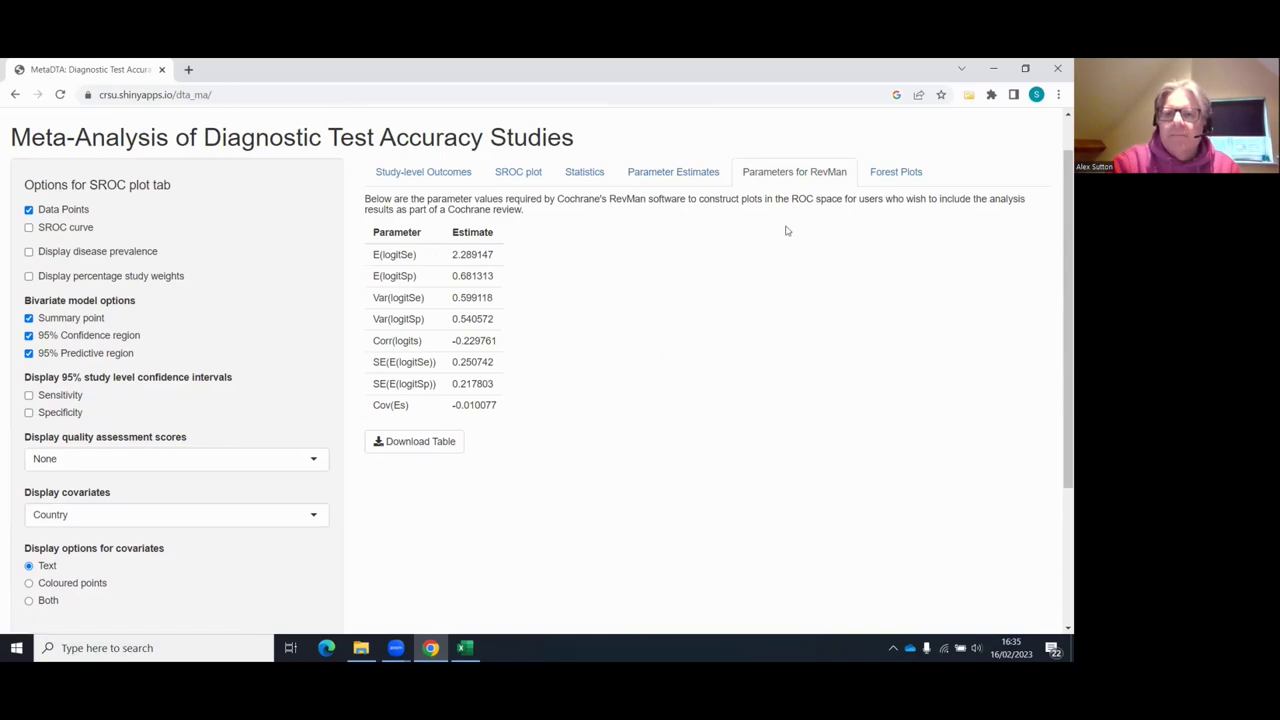
# Step: Show sensitivity and specificity forest plots for all 13 studies
pyautogui.click(894, 172)
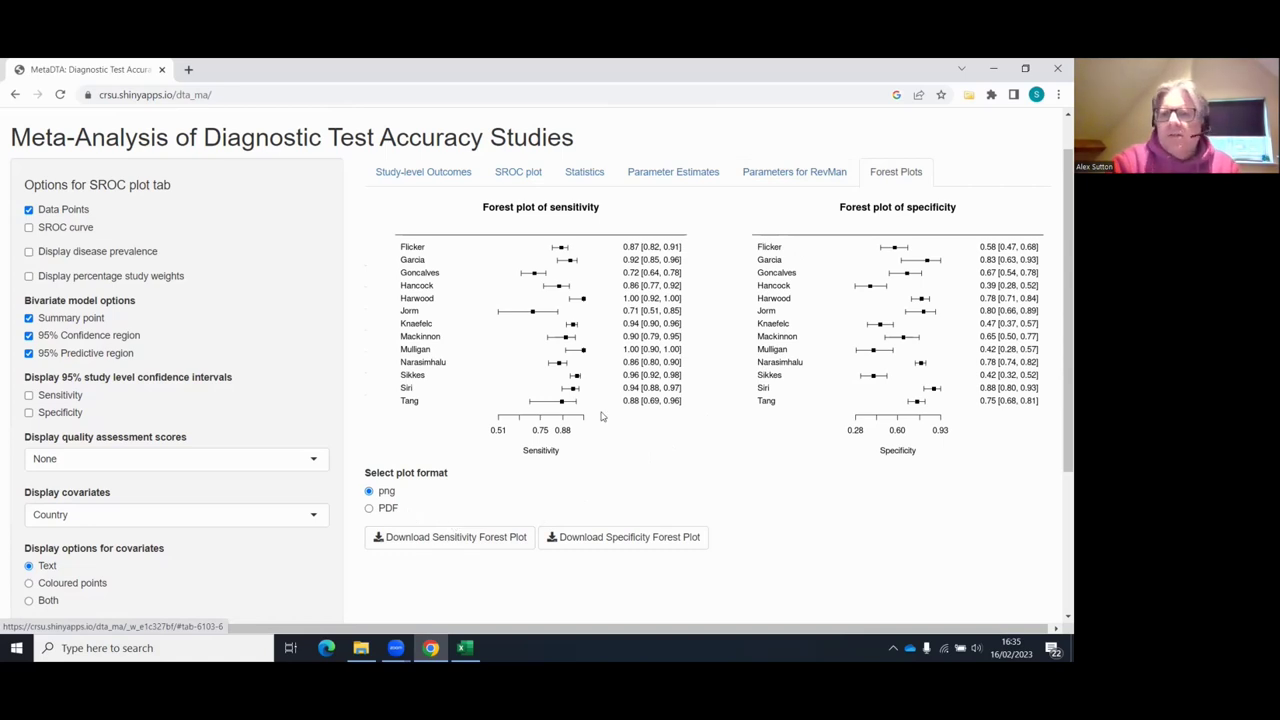
pyautogui.scroll(1, 603, 418)
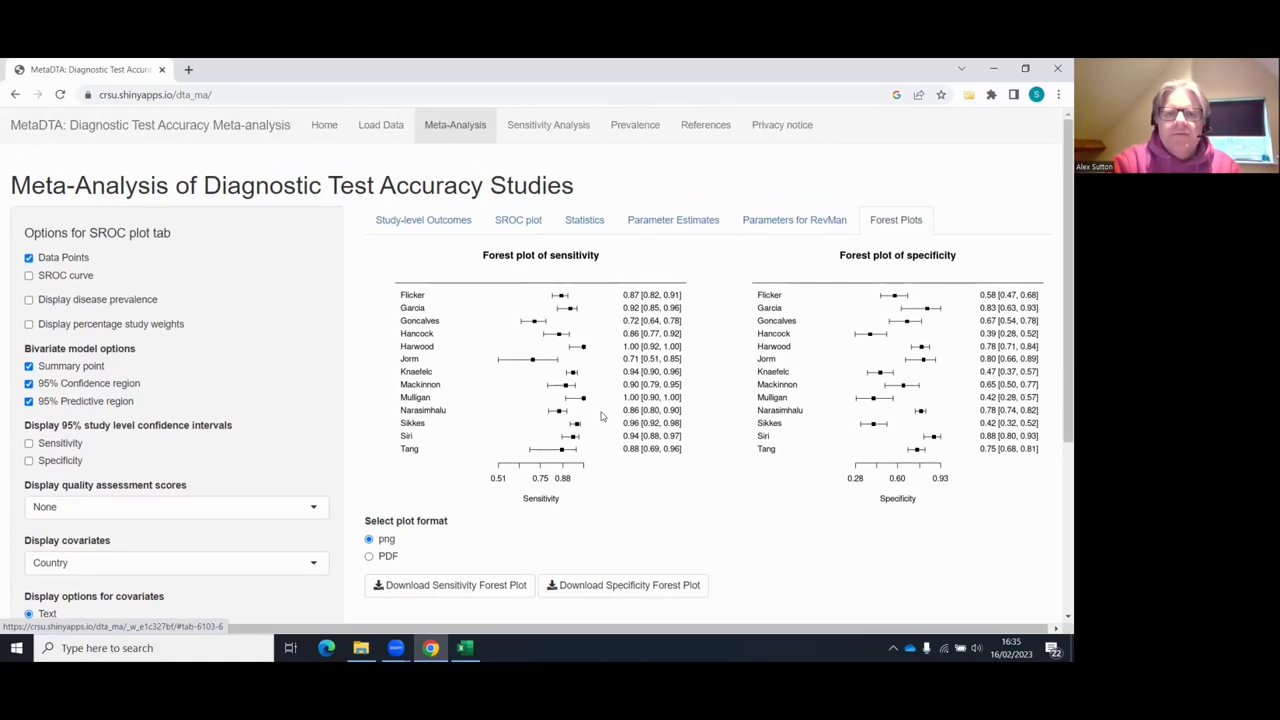
# Step: Show the Sensitivity Analysis SROC plot and scroll to the Select studies to include list
pyautogui.click(538, 130)
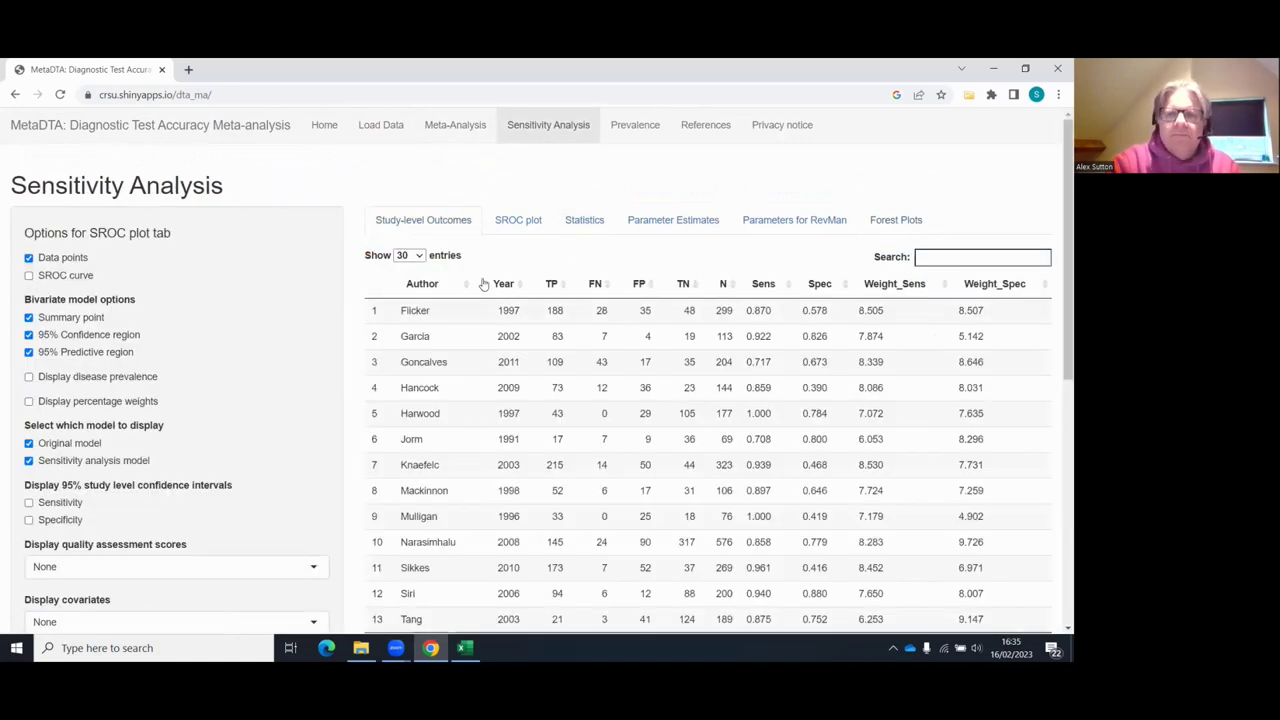
pyautogui.scroll(-5, 483, 284)
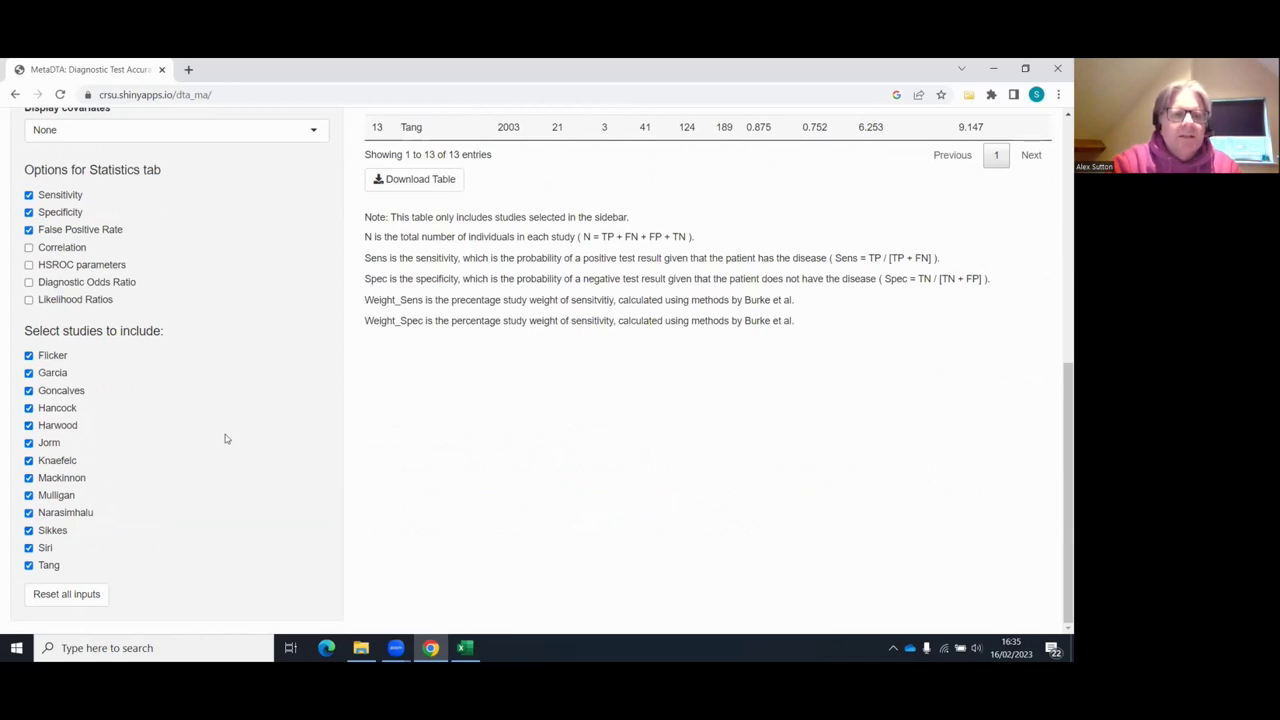
pyautogui.scroll(1, 225, 438)
pyautogui.scroll(3, 225, 438)
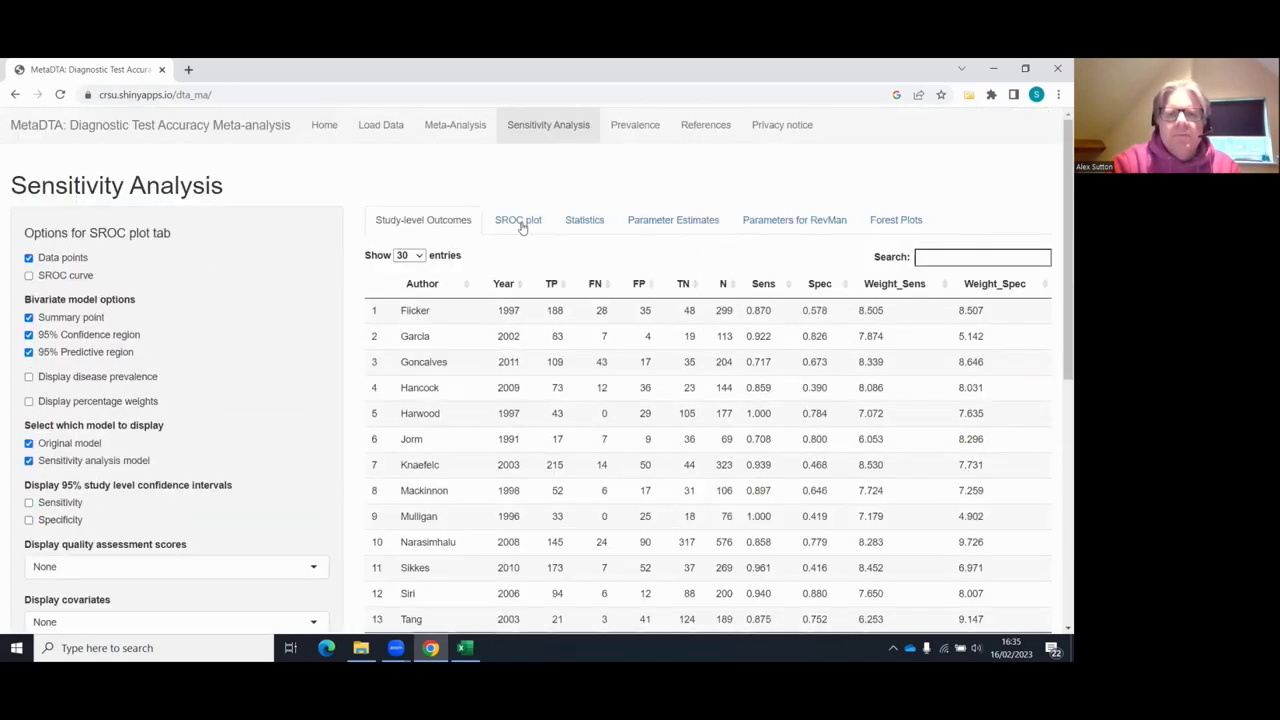
pyautogui.click(520, 222)
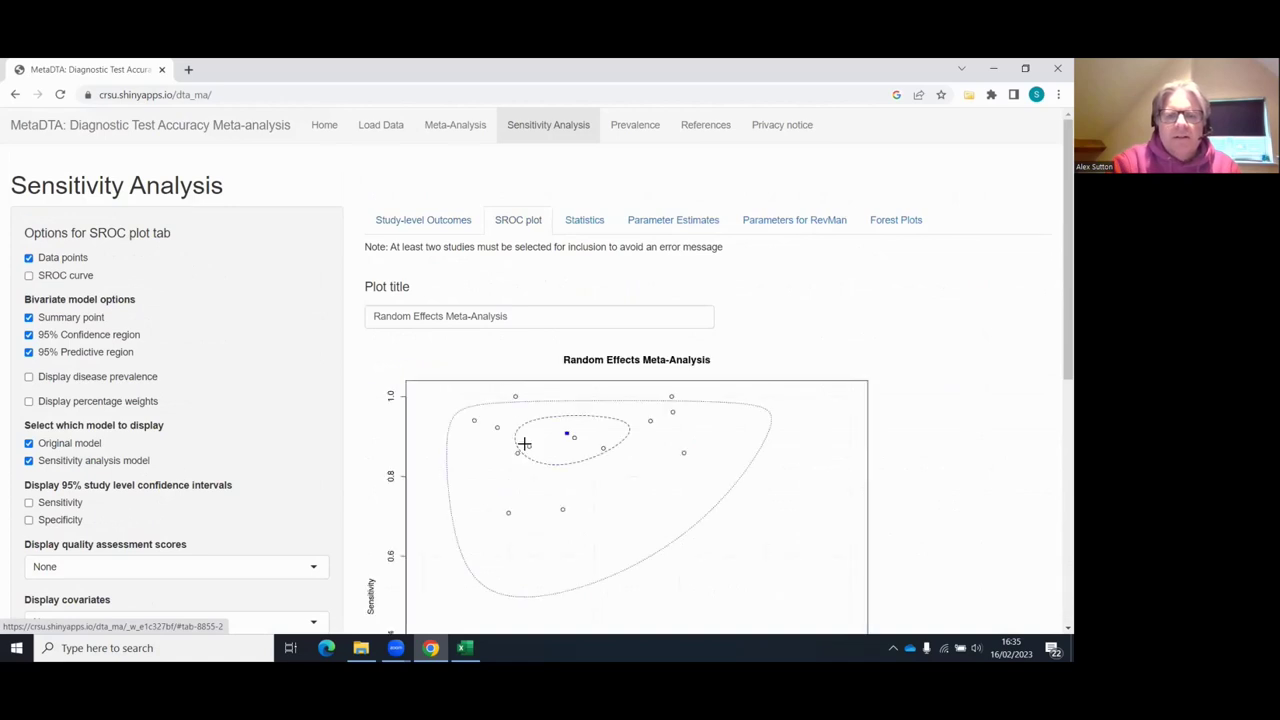
pyautogui.scroll(-2, 514, 342)
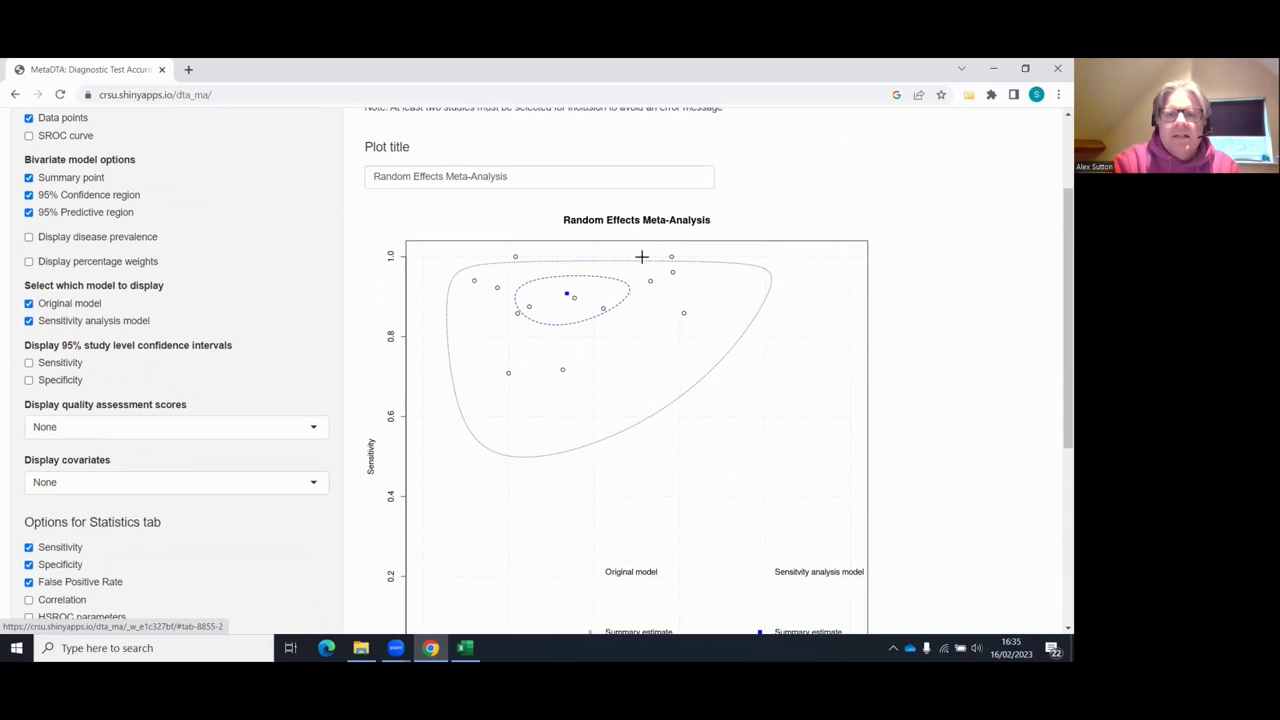
pyautogui.scroll(-3, 518, 232)
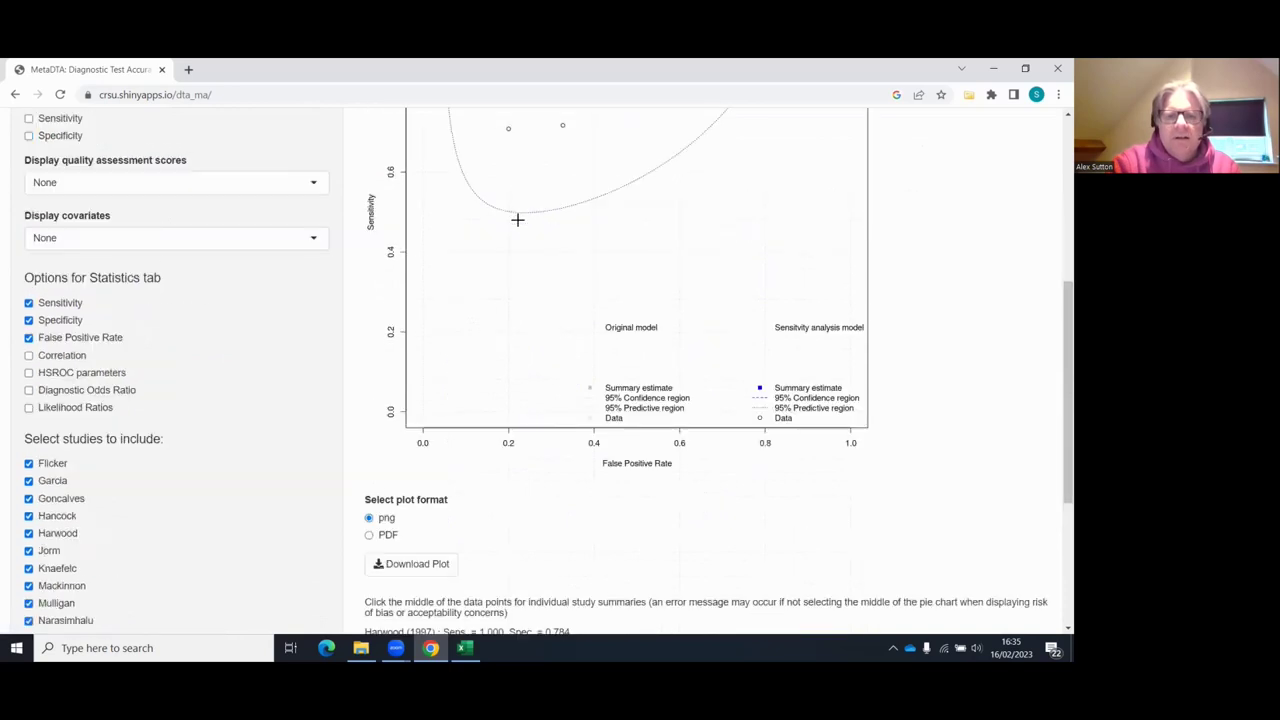
pyautogui.scroll(-3, 517, 219)
pyautogui.scroll(6, 510, 222)
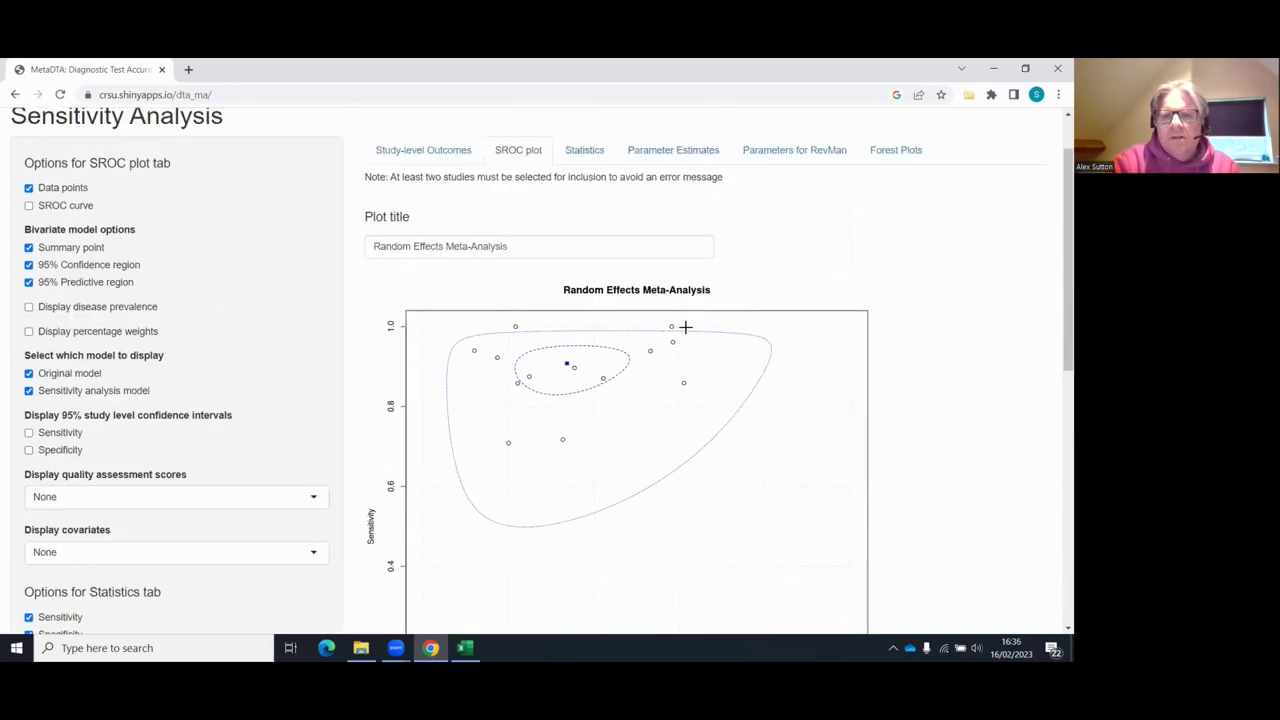
pyautogui.scroll(-5, 663, 283)
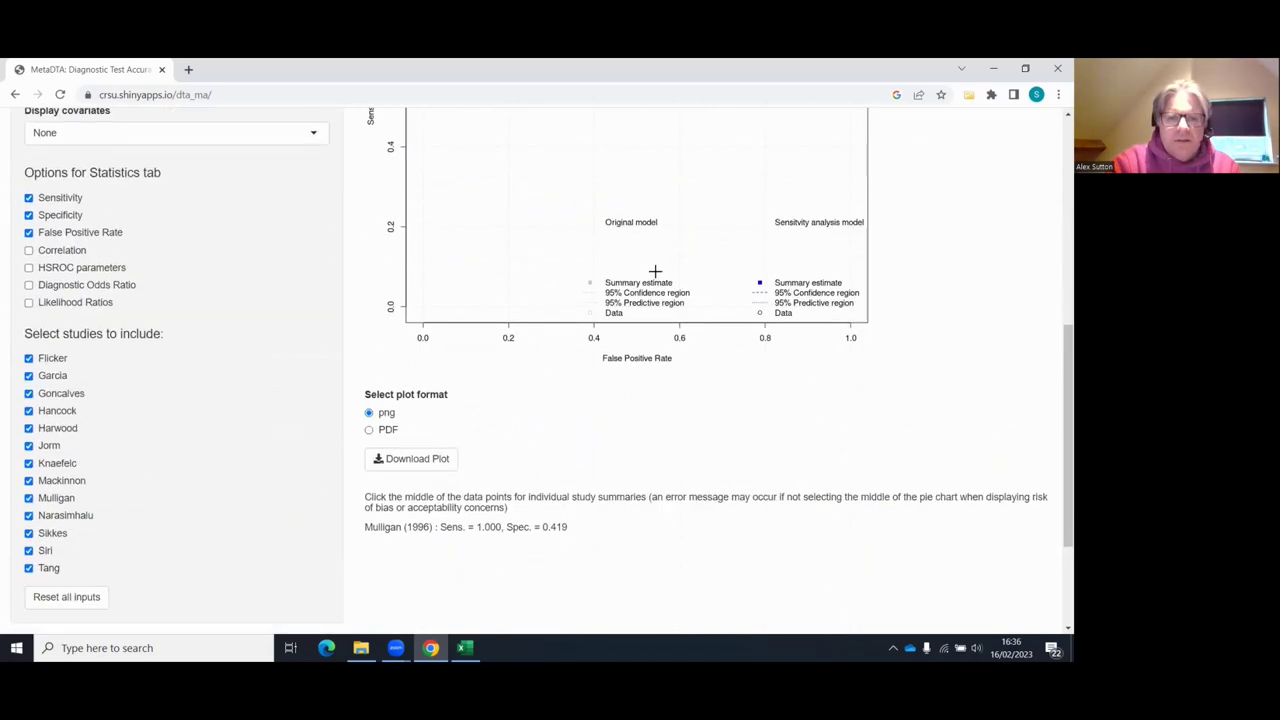
pyautogui.click(44, 499)
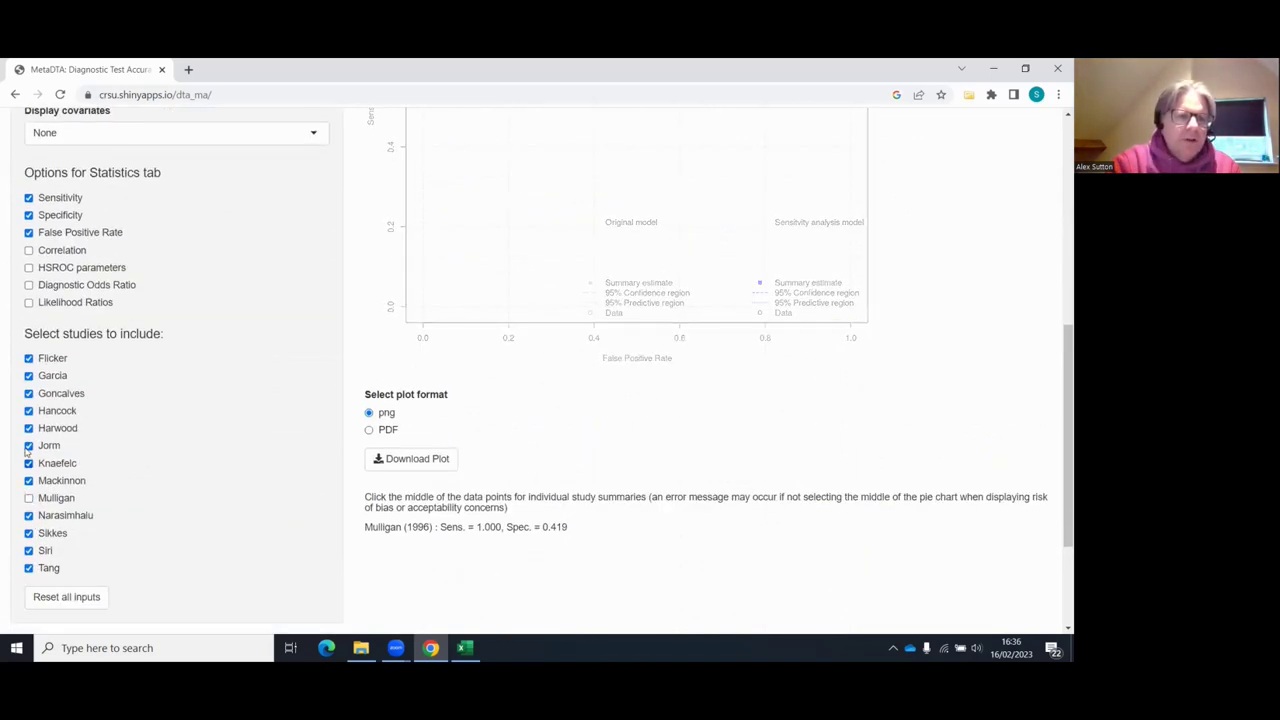
pyautogui.scroll(4, 577, 336)
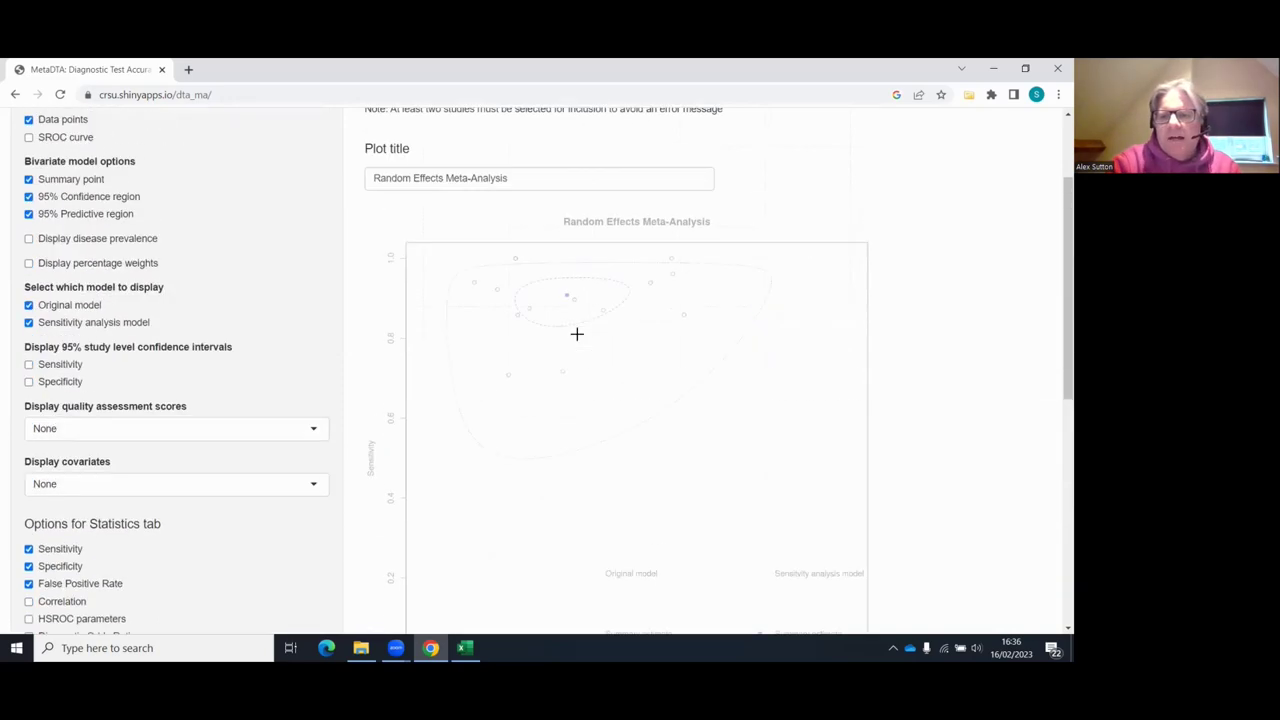
pyautogui.scroll(2, 577, 334)
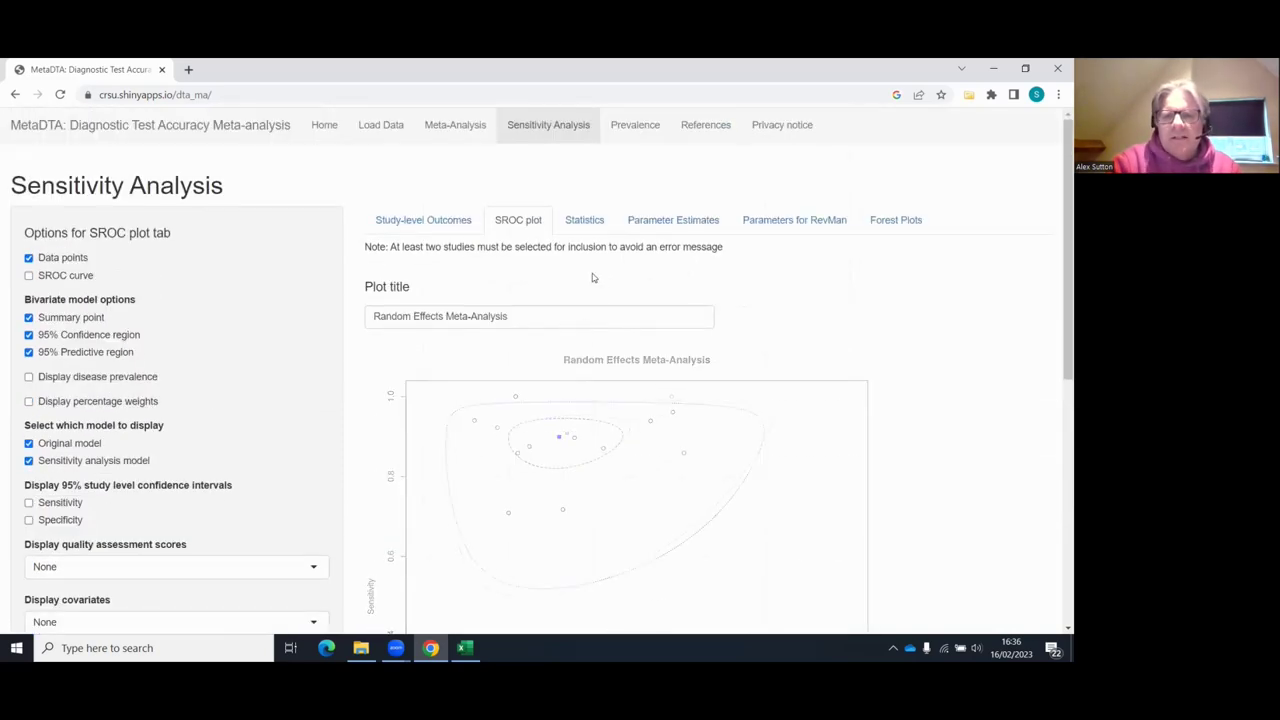
pyautogui.scroll(-2, 584, 268)
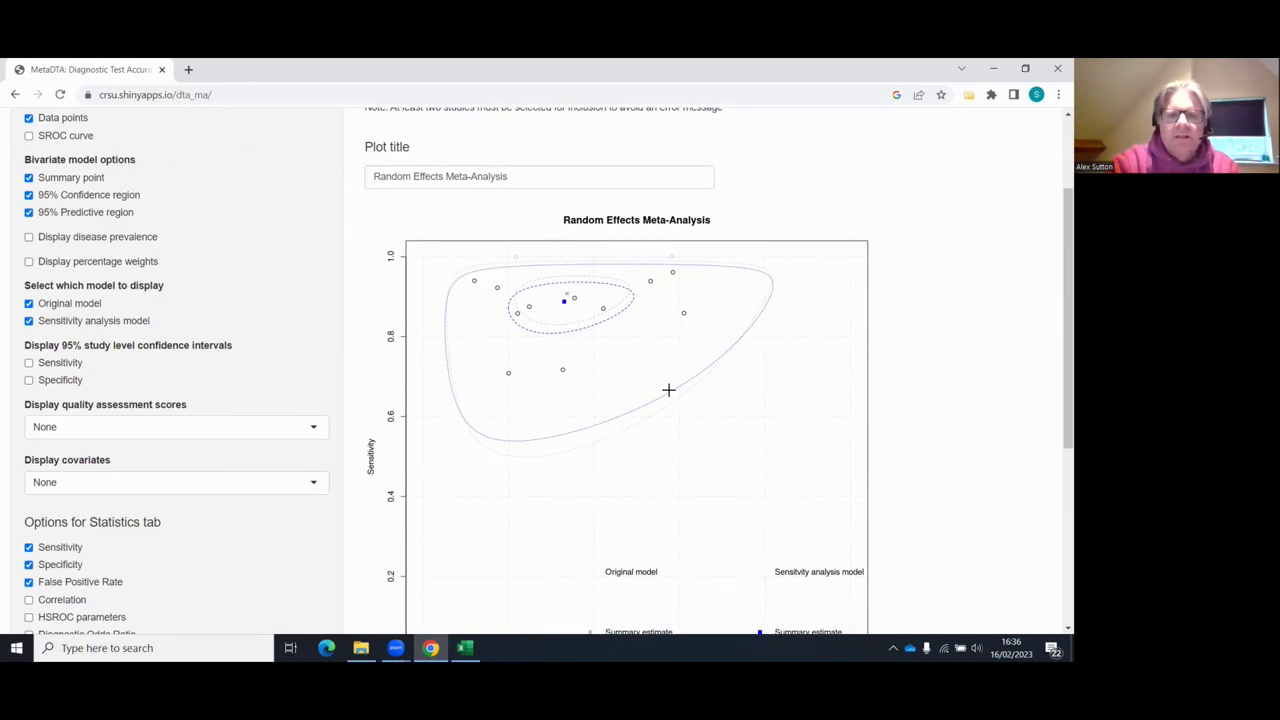
pyautogui.scroll(3, 663, 355)
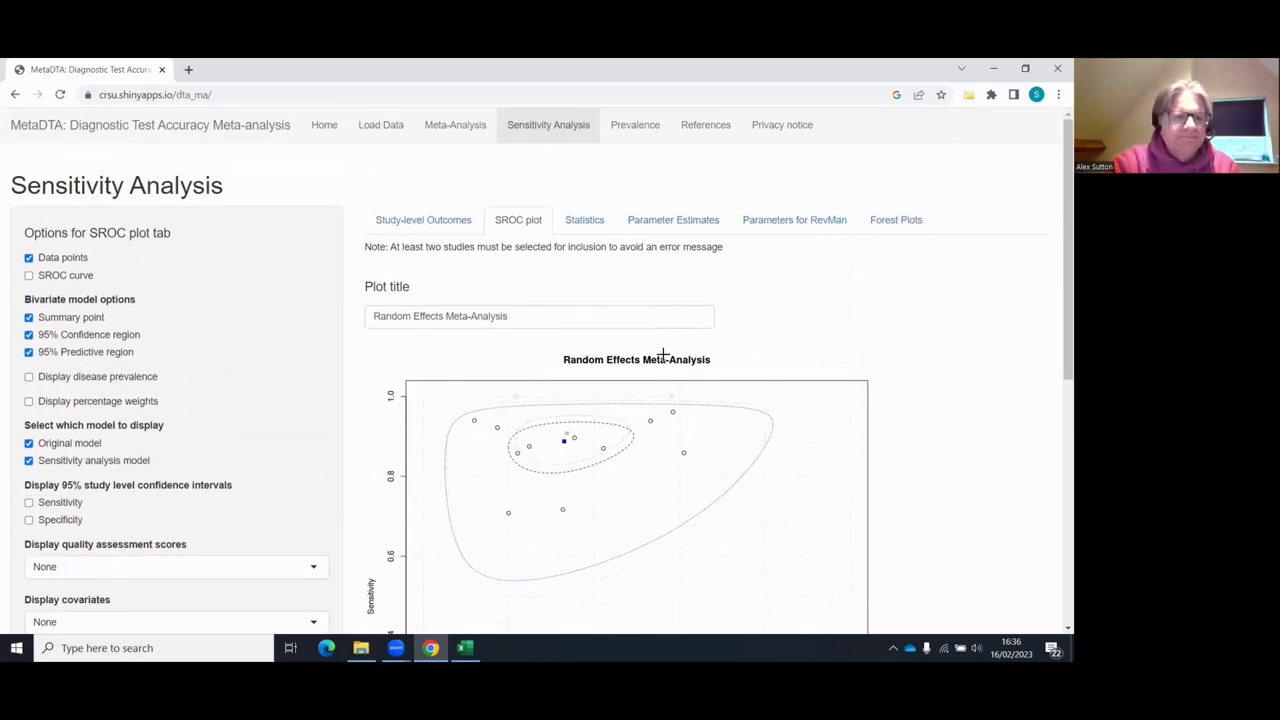
pyautogui.scroll(-3, 663, 355)
pyautogui.scroll(-3, 179, 472)
pyautogui.scroll(4, 384, 400)
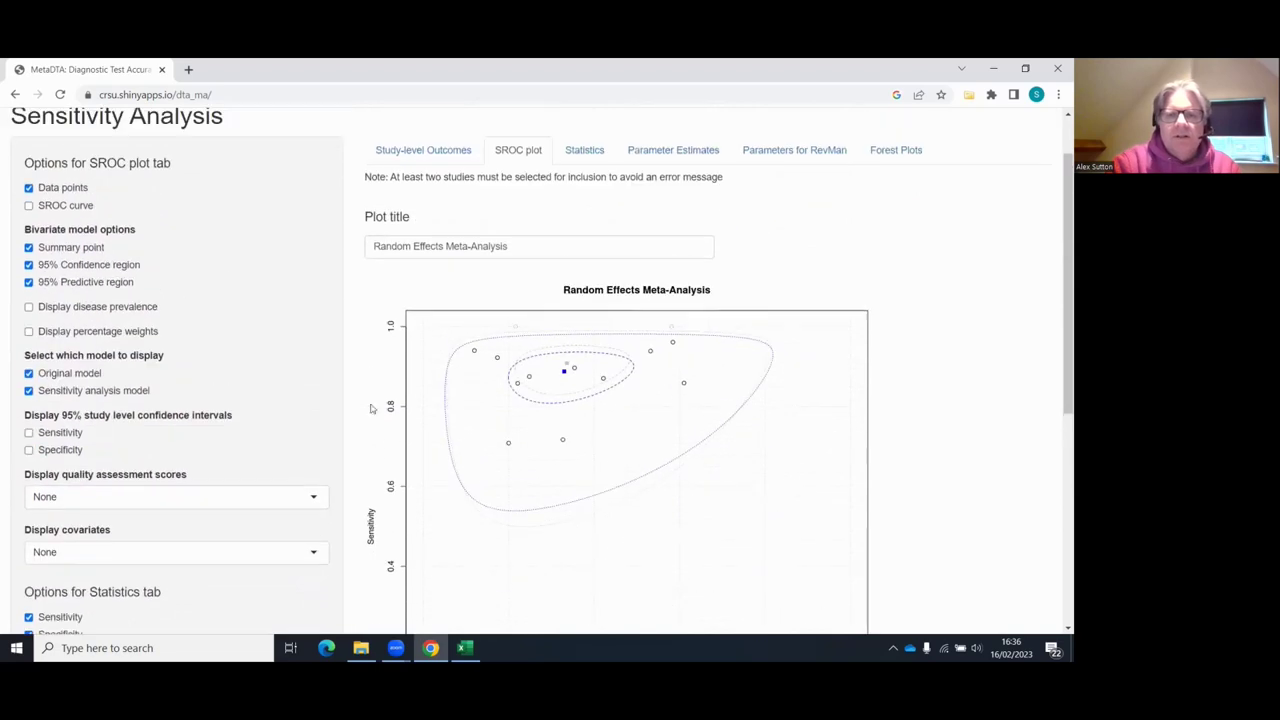
# Step: Compare sensitivity-analysis statistics: all studies (0.908, 0.664) versus selected studies (0.887, 0.670)
pyautogui.click(586, 150)
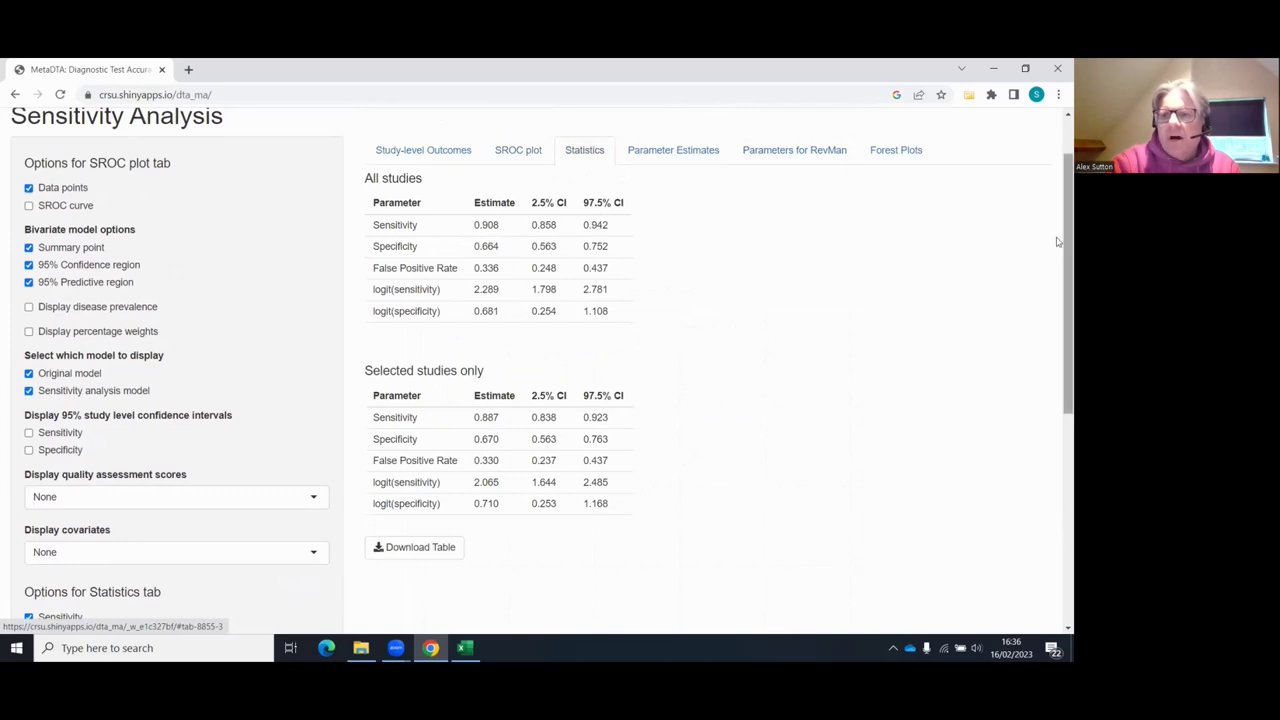
pyautogui.moveTo(1058, 240); pyautogui.dragTo(1058, 207)
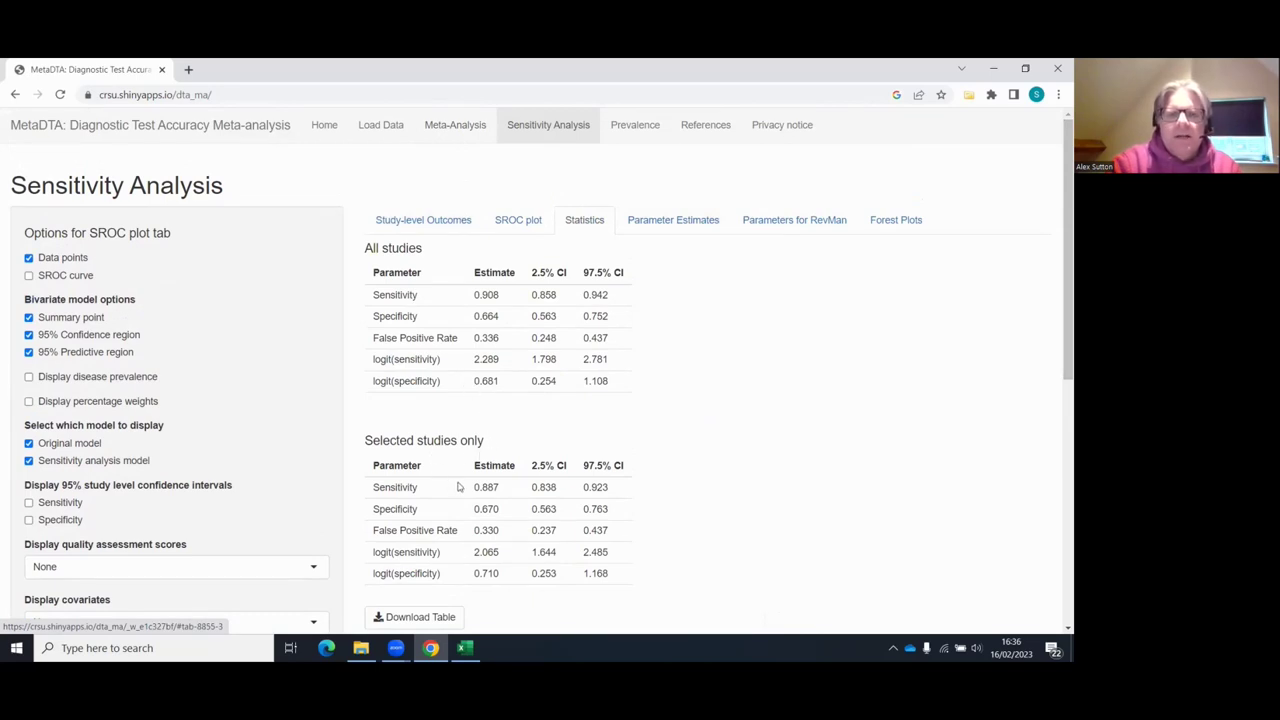
# Step: On the Prevalence page, set prevalence to 30% to see 507 test positive, 493 negative
pyautogui.click(630, 133)
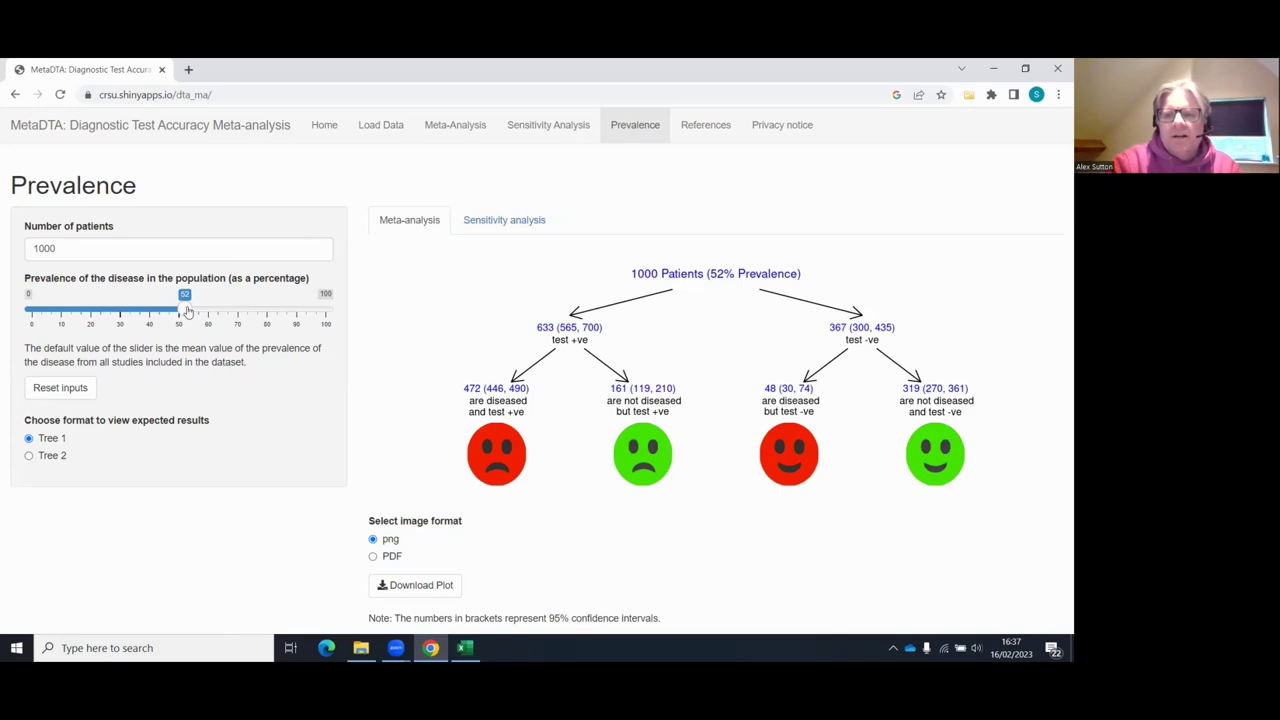
pyautogui.moveTo(187, 311); pyautogui.dragTo(120, 315)
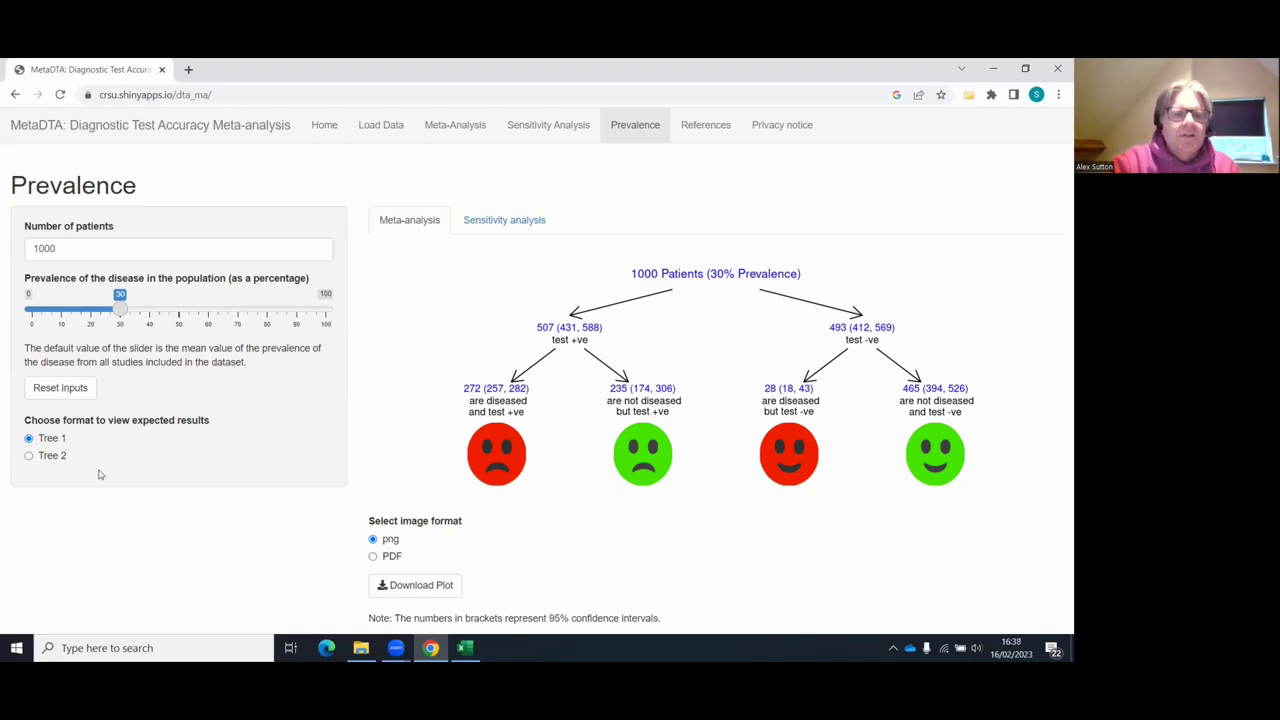
# Step: Show Tree 2 with sensitivity-analysis results: 300 diseased (266 positive, 34 negative), 700 healthy
pyautogui.click(30, 456)
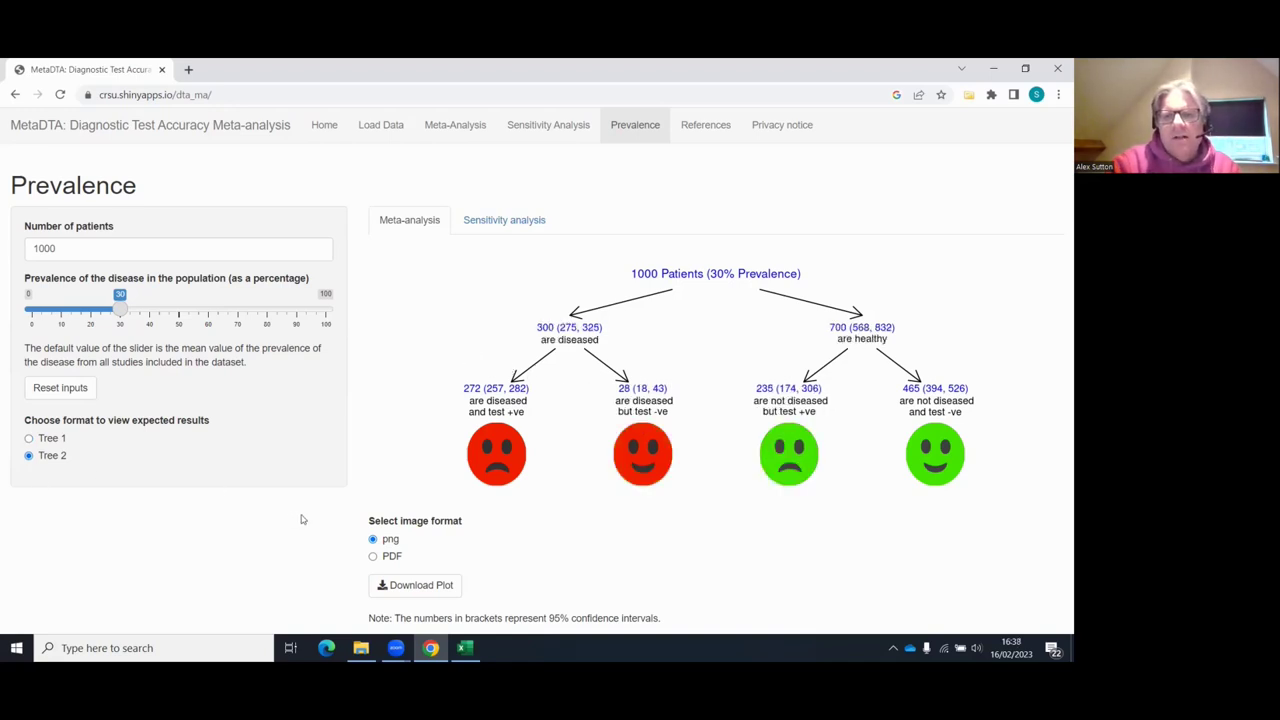
pyautogui.click(525, 222)
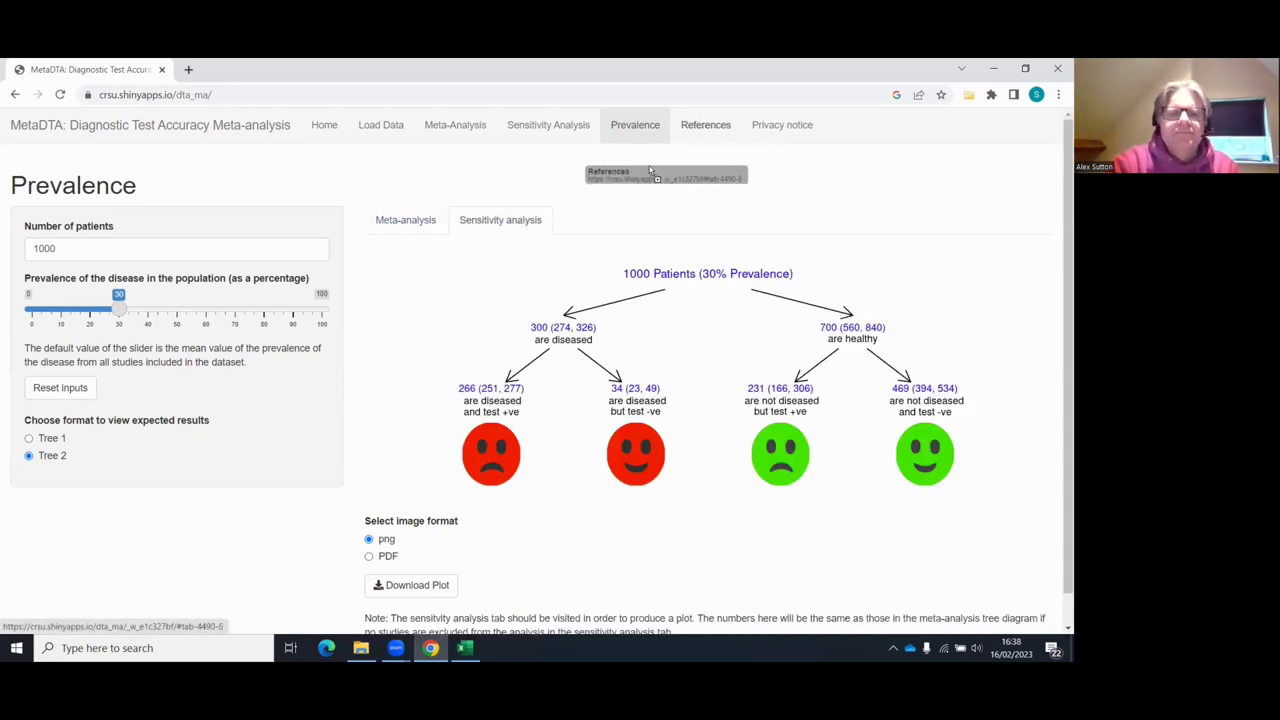
pyautogui.moveTo(705, 127); pyautogui.dragTo(684, 128)
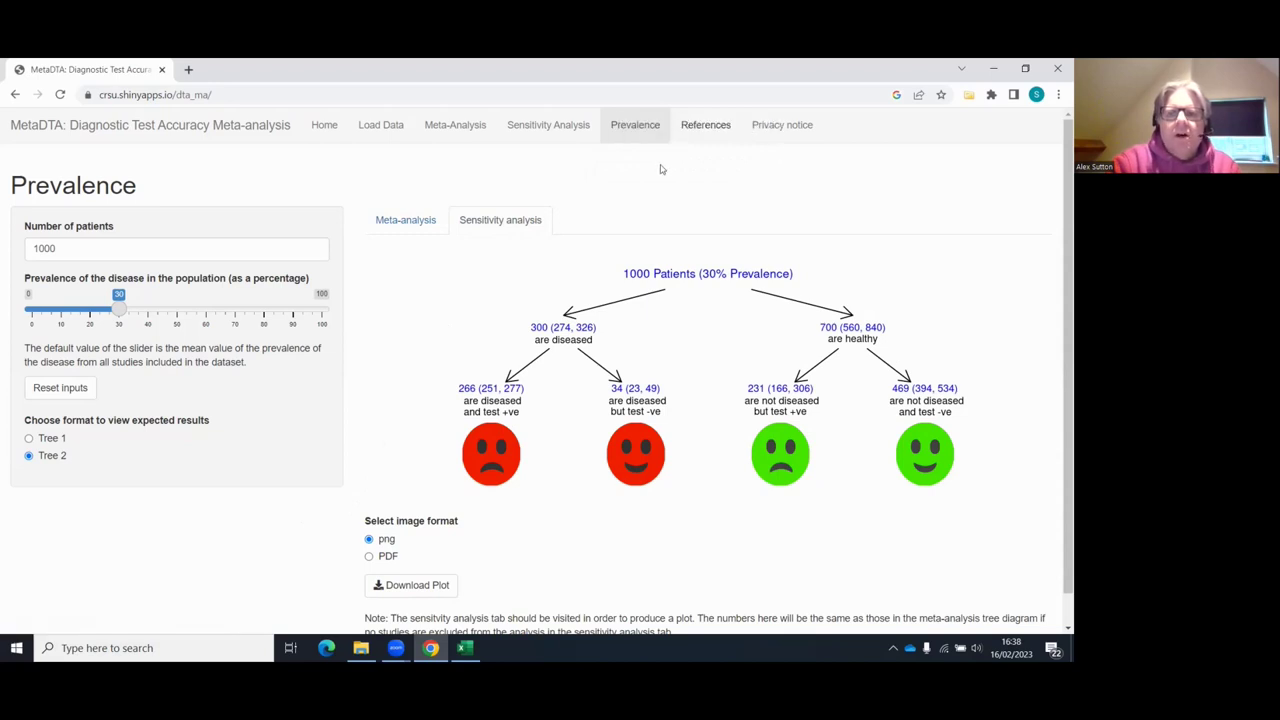
# Step: Browse the References page's cited papers and R packages list, from abind to yaml
pyautogui.click(705, 128)
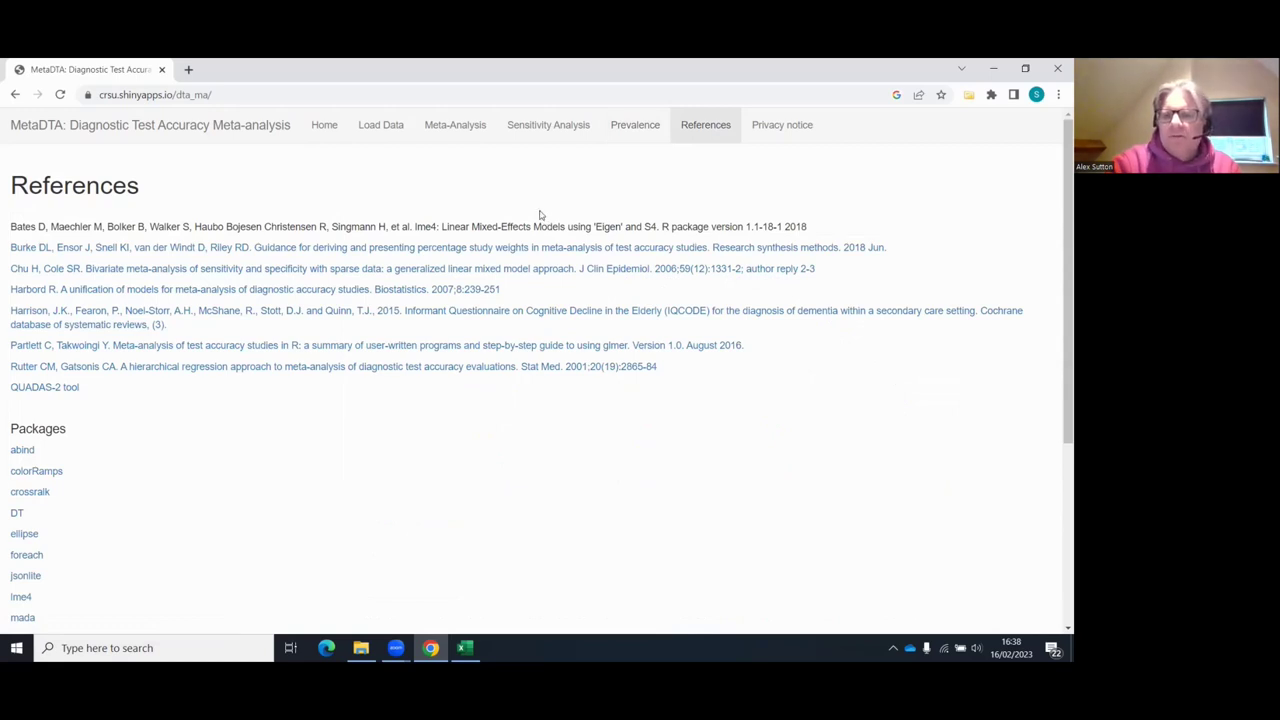
pyautogui.scroll(-4, 538, 216)
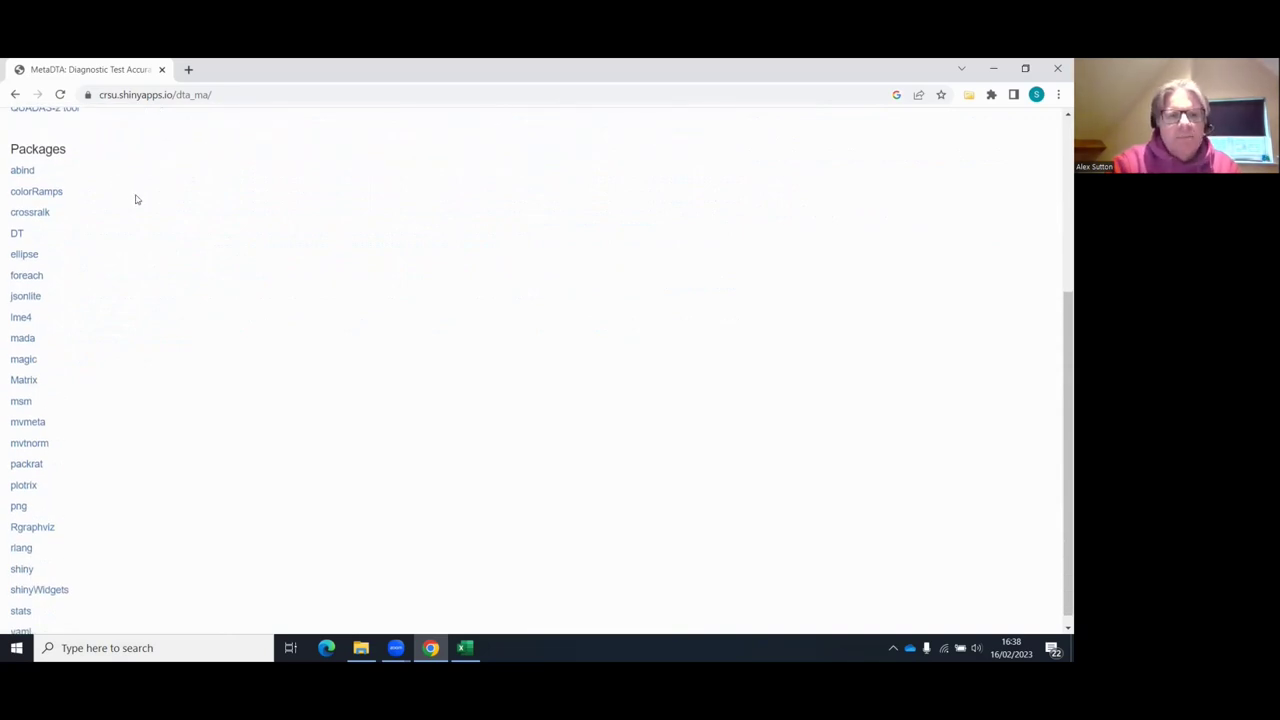
pyautogui.scroll(-1, 136, 208)
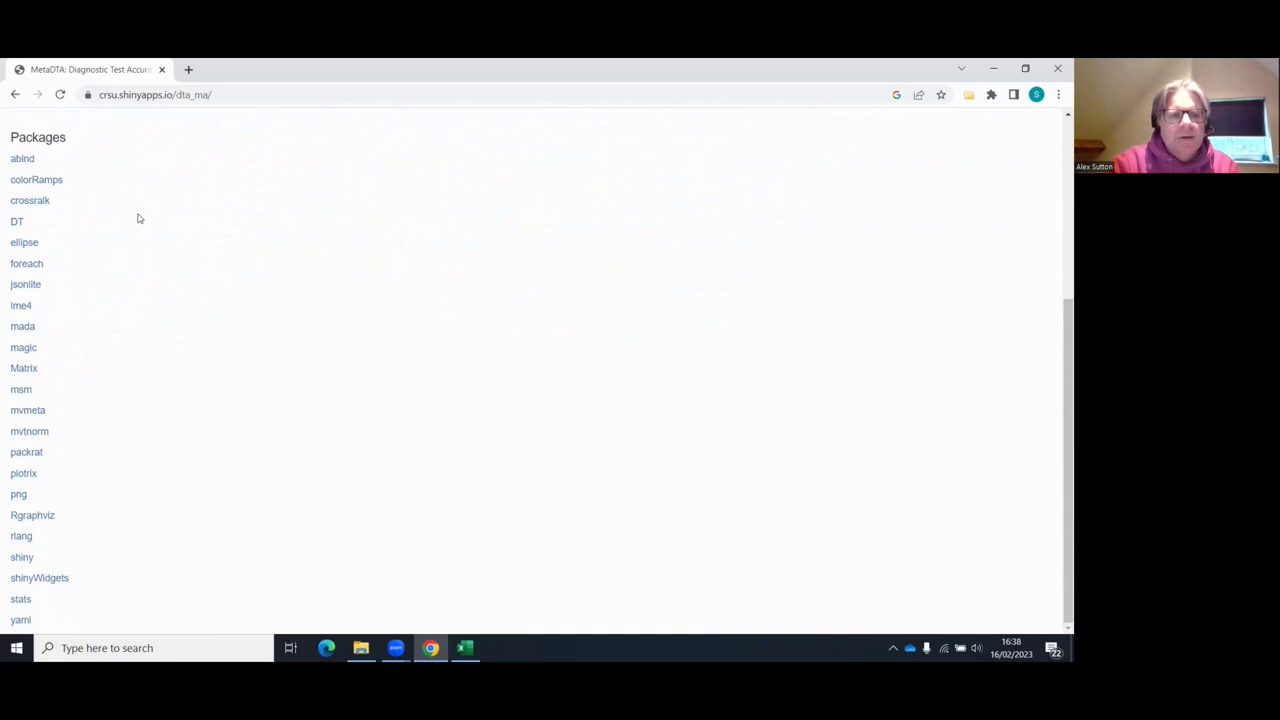
pyautogui.scroll(5, 139, 218)
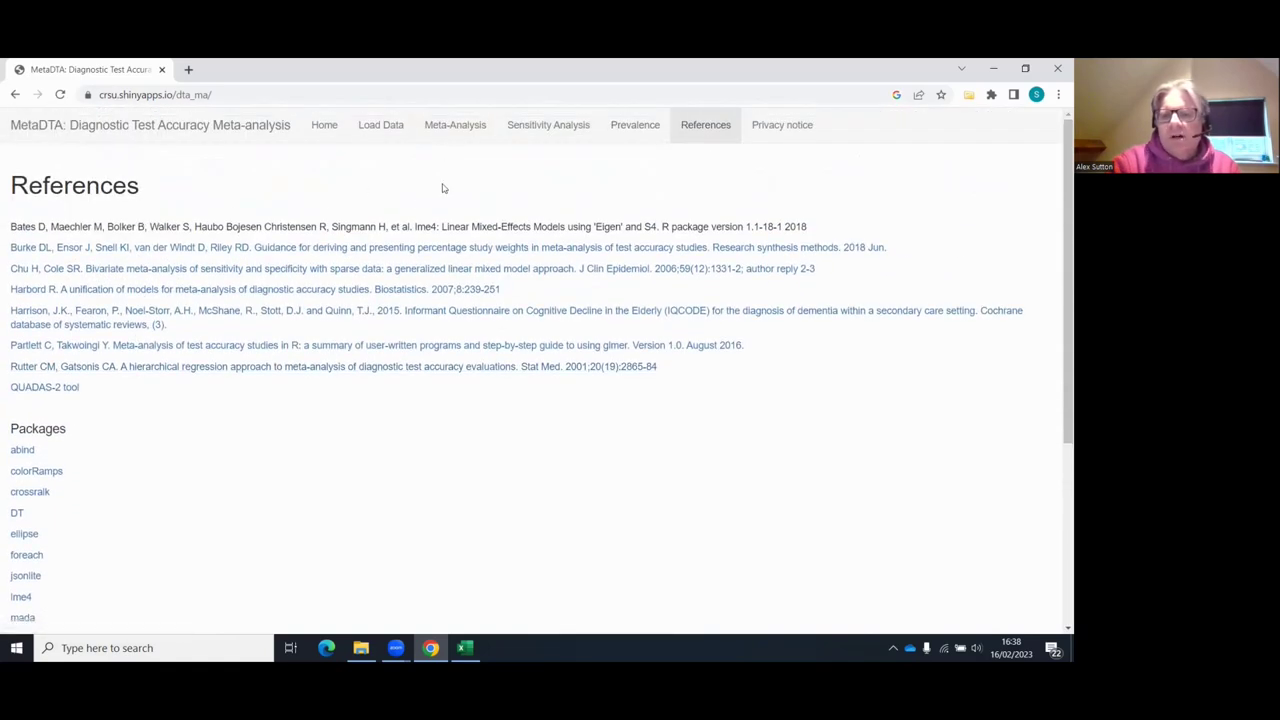
# Step: View the Privacy notice and Home page, then return to Load Data's 13-study table
pyautogui.click(781, 133)
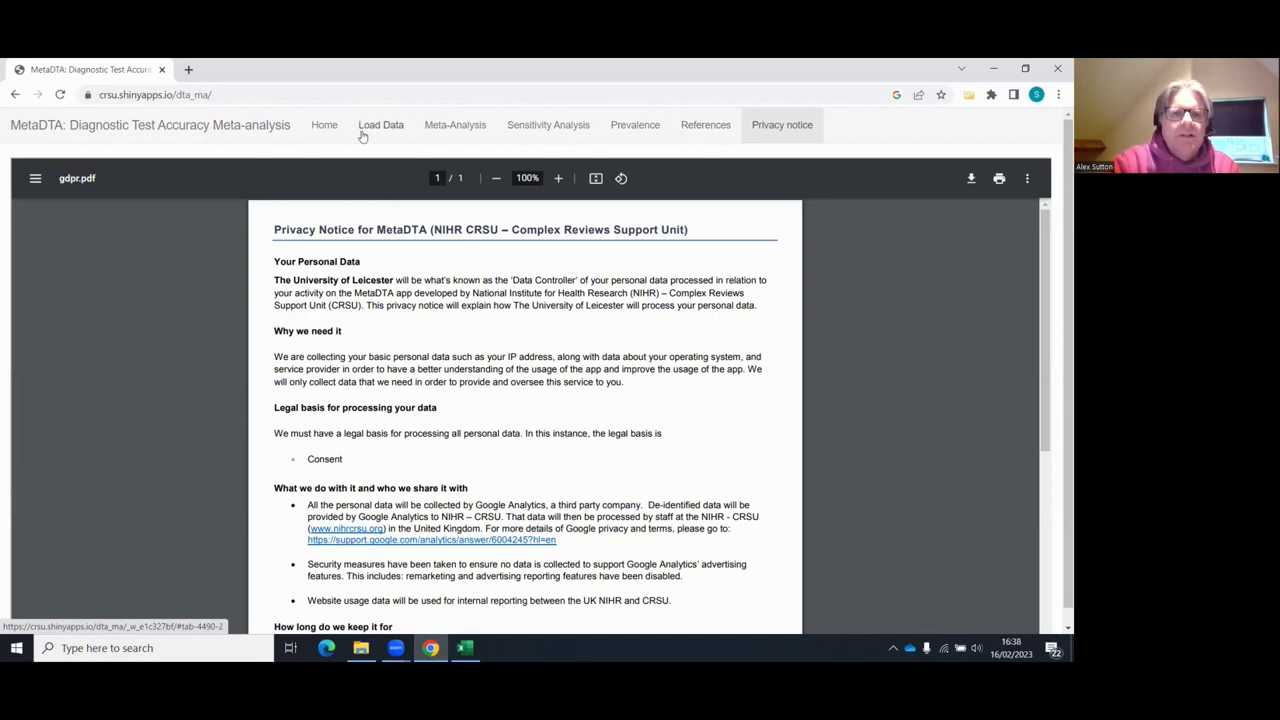
pyautogui.click(322, 133)
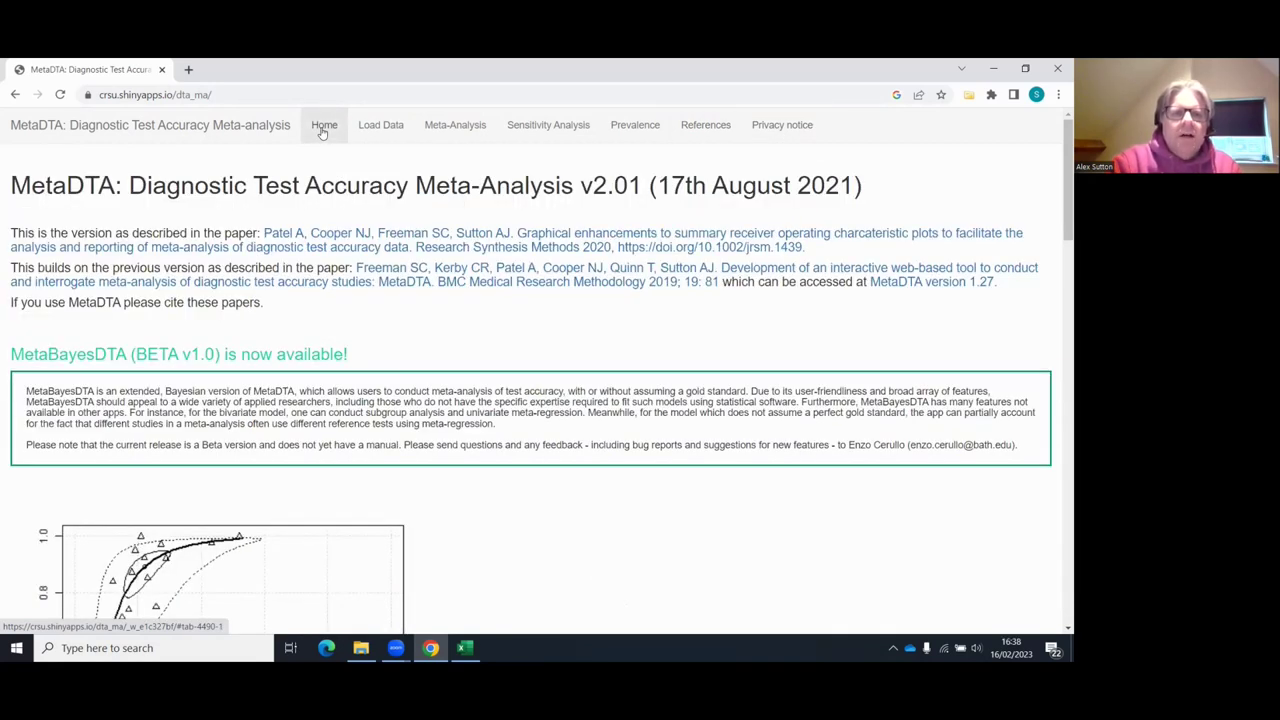
pyautogui.click(378, 126)
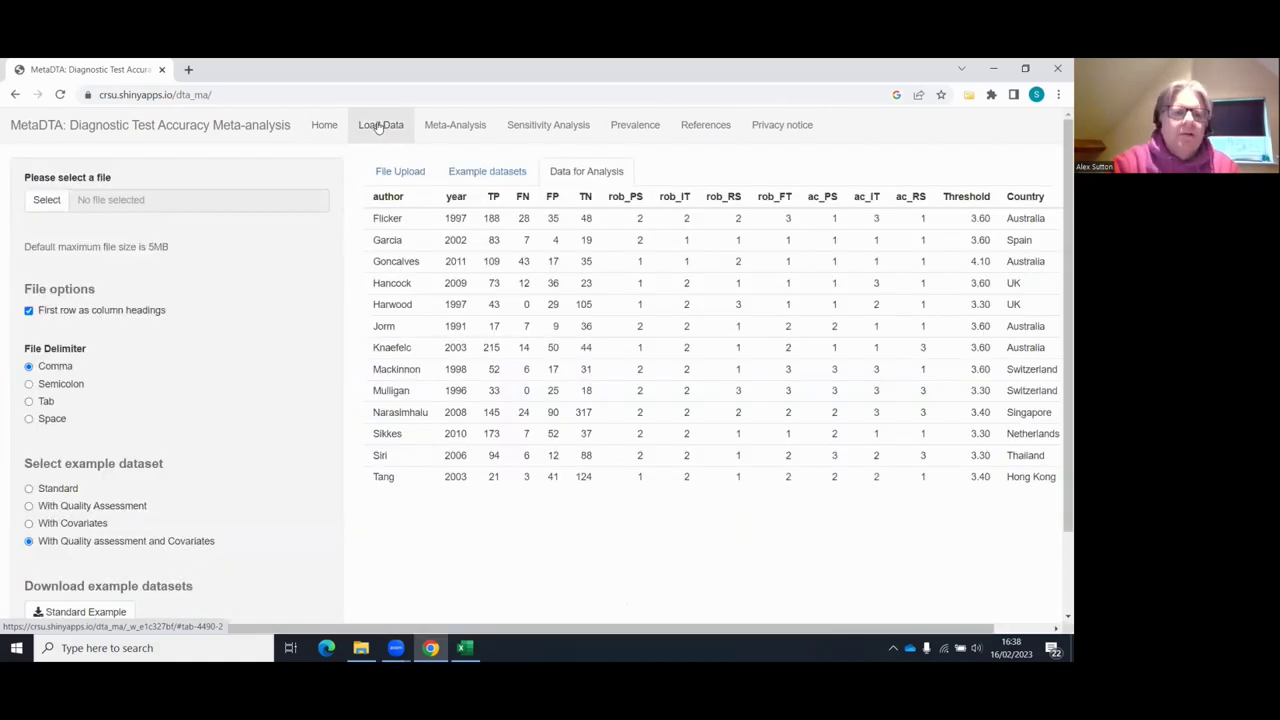
# Step: Download MetaDTA's Standard example dataset as Standard (1).csv and open it in Excel
pyautogui.scroll(-1, 258, 275)
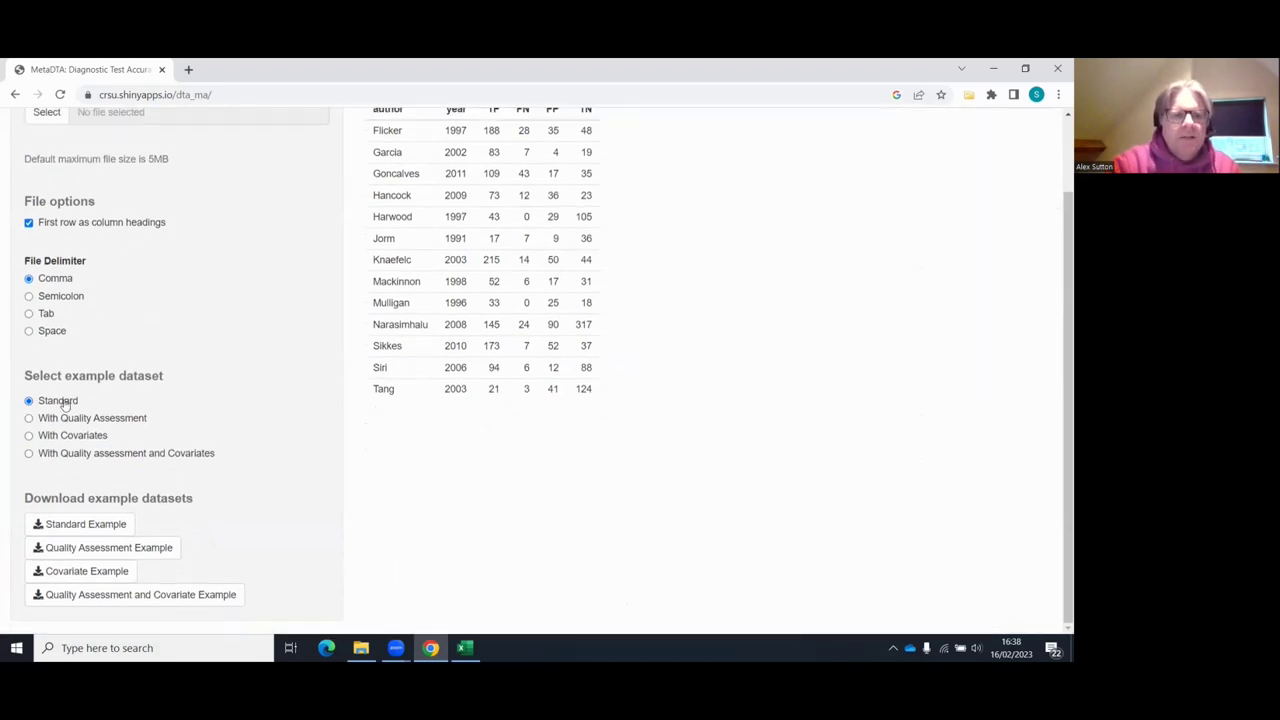
pyautogui.click(82, 526)
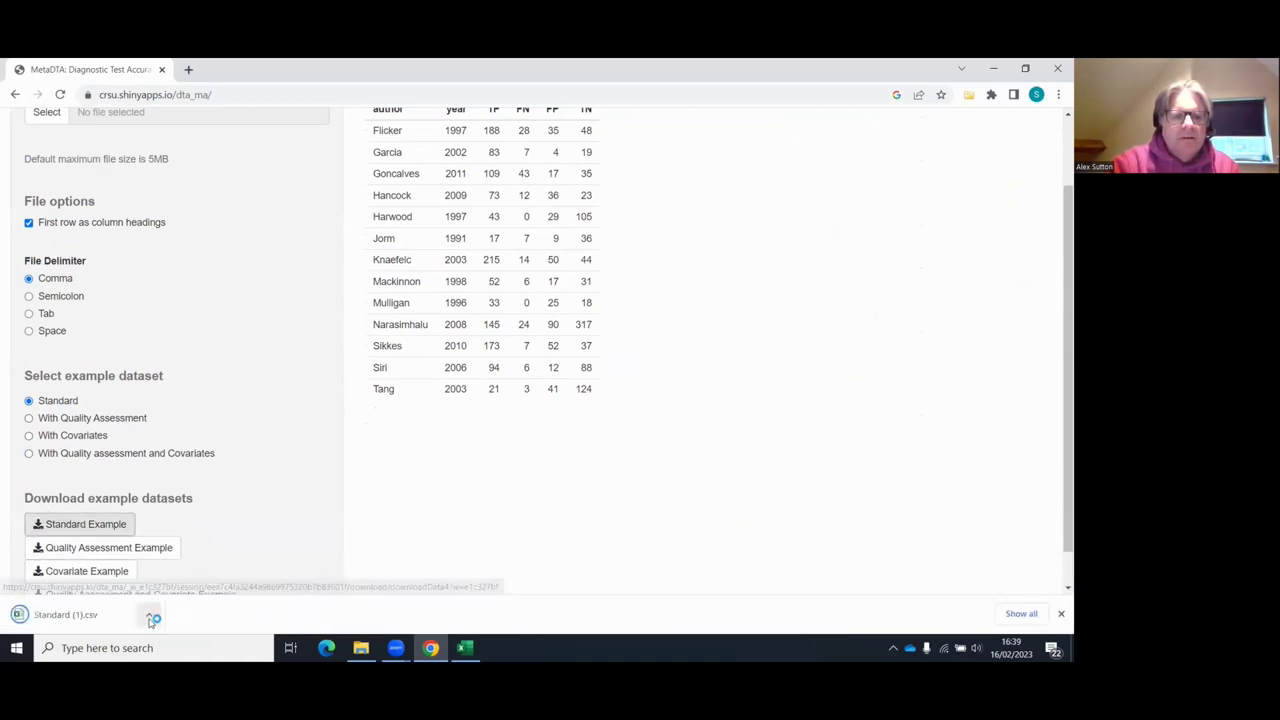
pyautogui.click(150, 618)
pyautogui.click(178, 513)
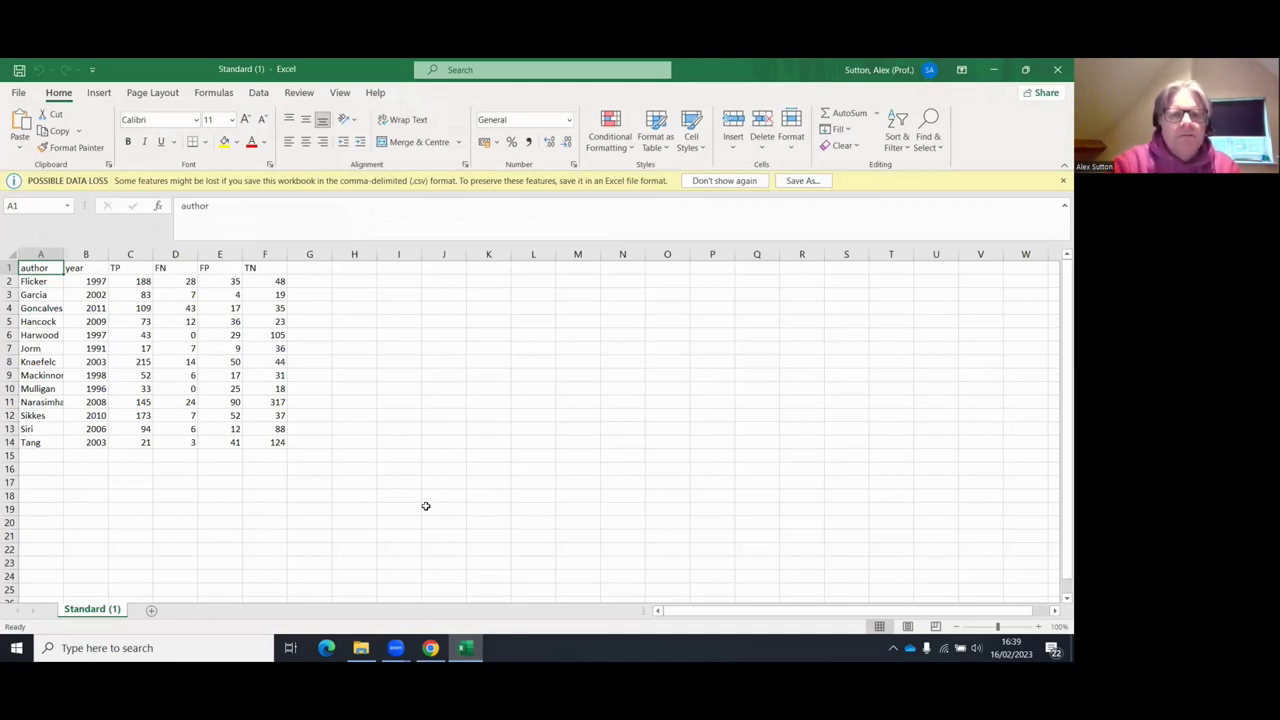
# Step: Start a new study in row 15 with its author name, year 2021 and TP 20
pyautogui.click(40, 453)
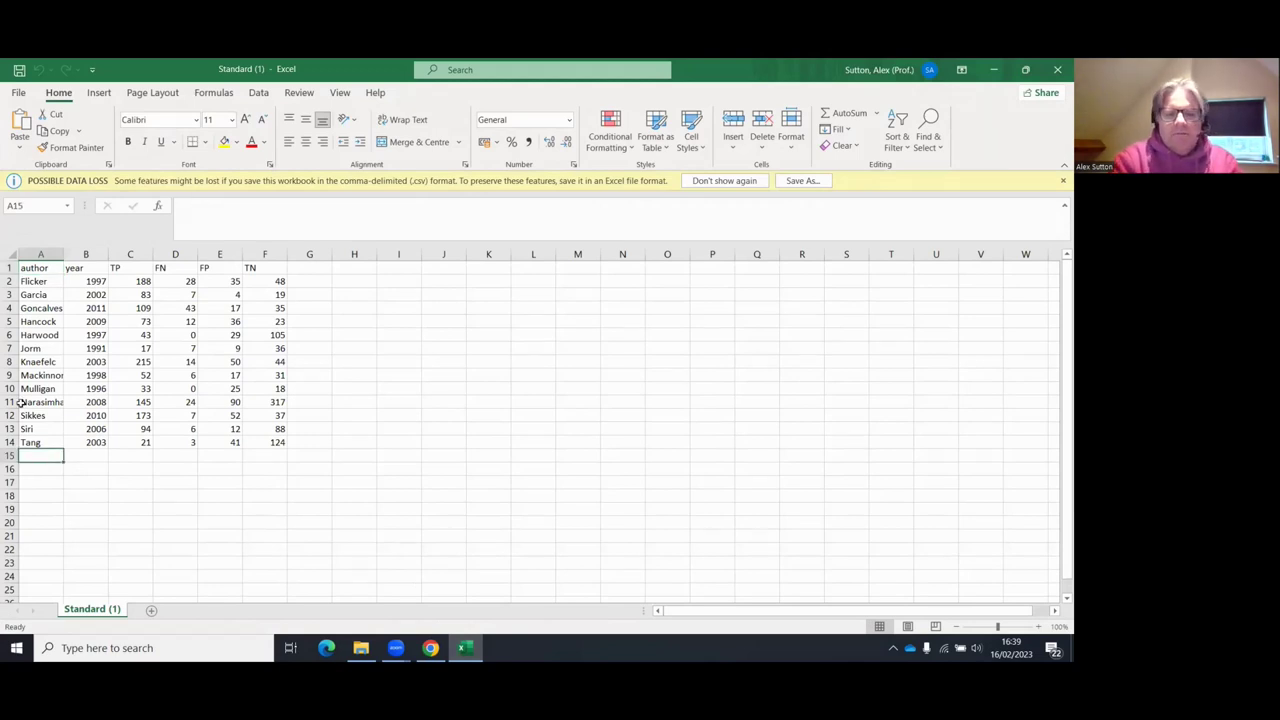
pyautogui.write('Zed')
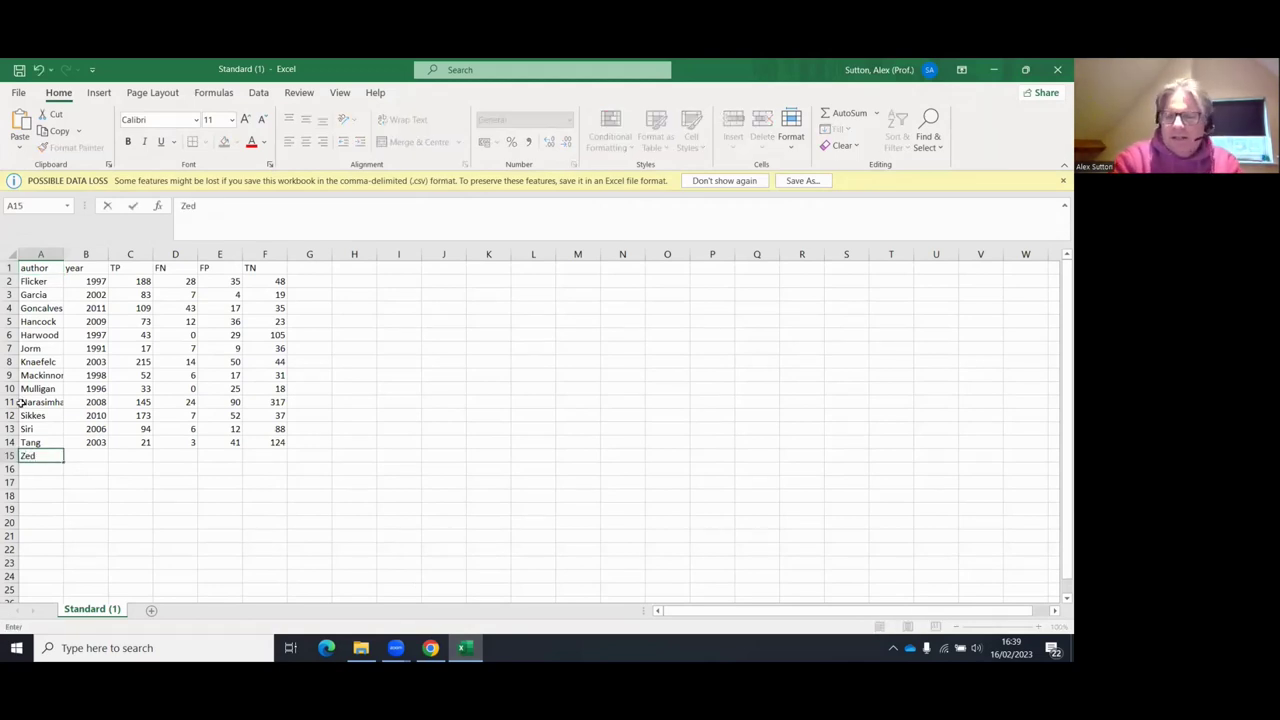
pyautogui.press('Tab')
pyautogui.write('2021')
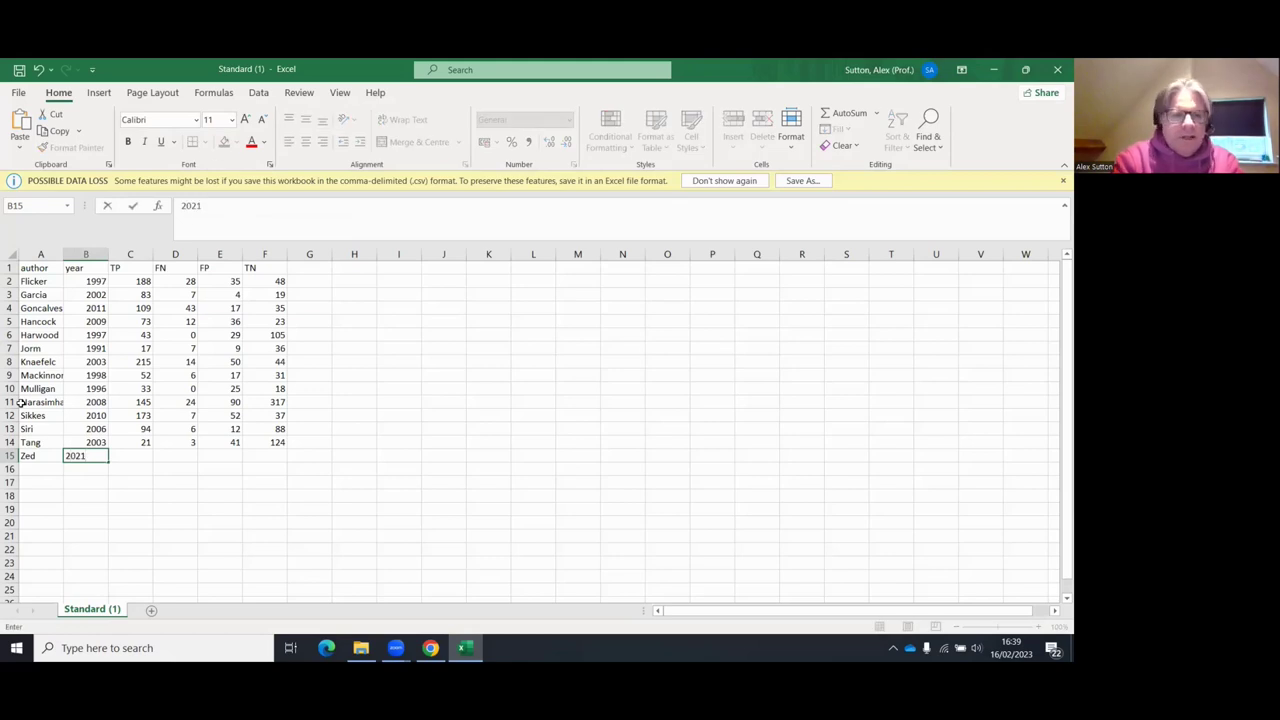
pyautogui.press('Tab')
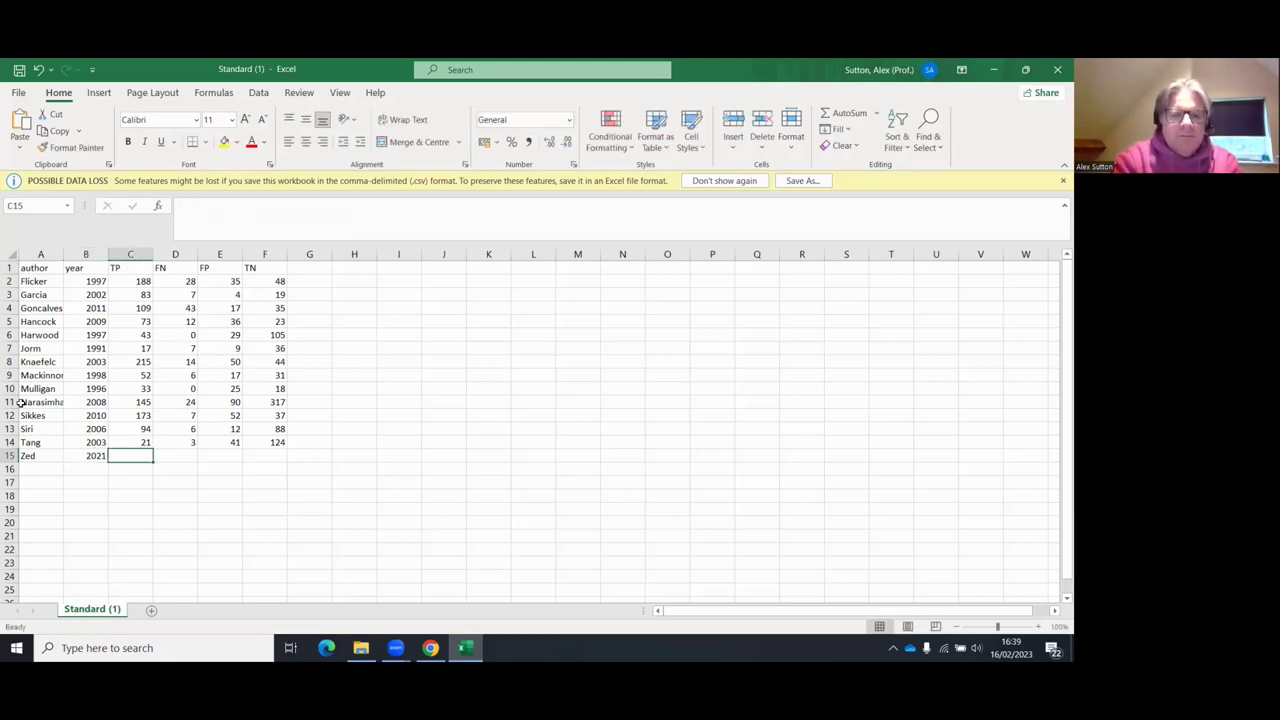
pyautogui.write('20')
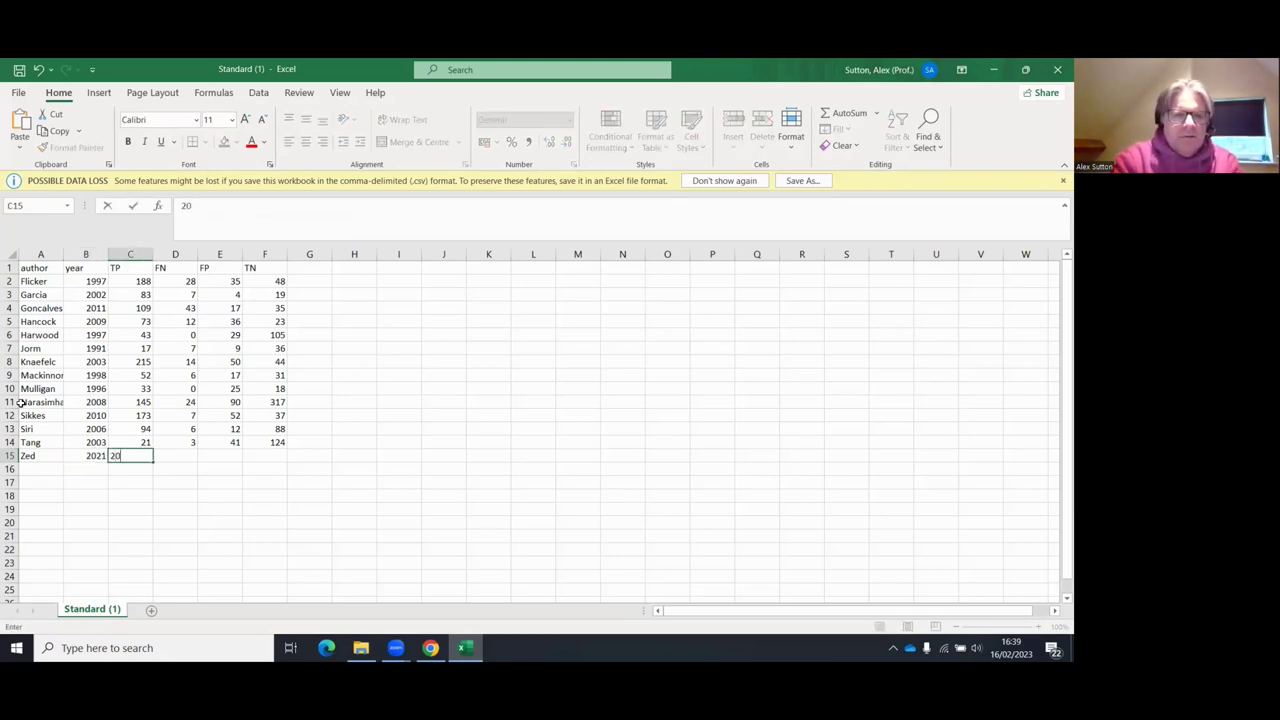
pyautogui.press('Tab')
pyautogui.press('Tab')
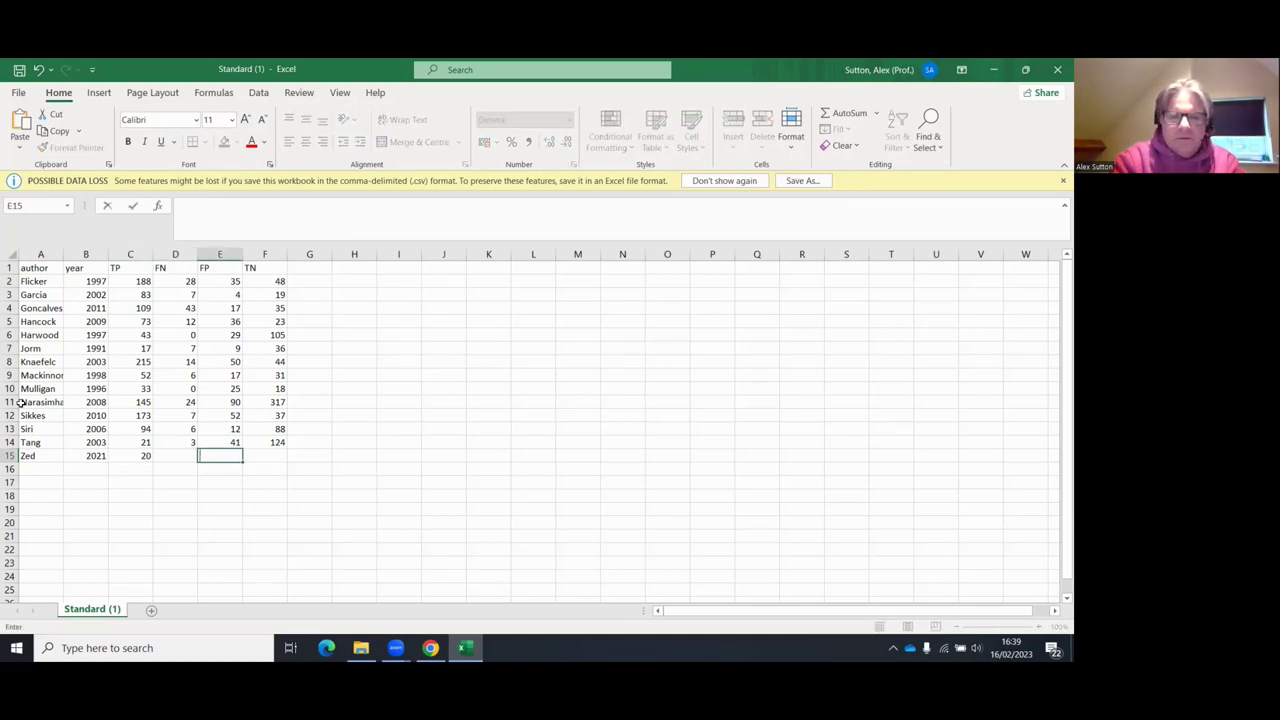
# Step: Fill in FN 300, FP 300 and TN 200 for the new 2021 study
pyautogui.write('300')
pyautogui.press('Left')
pyautogui.press('Left')
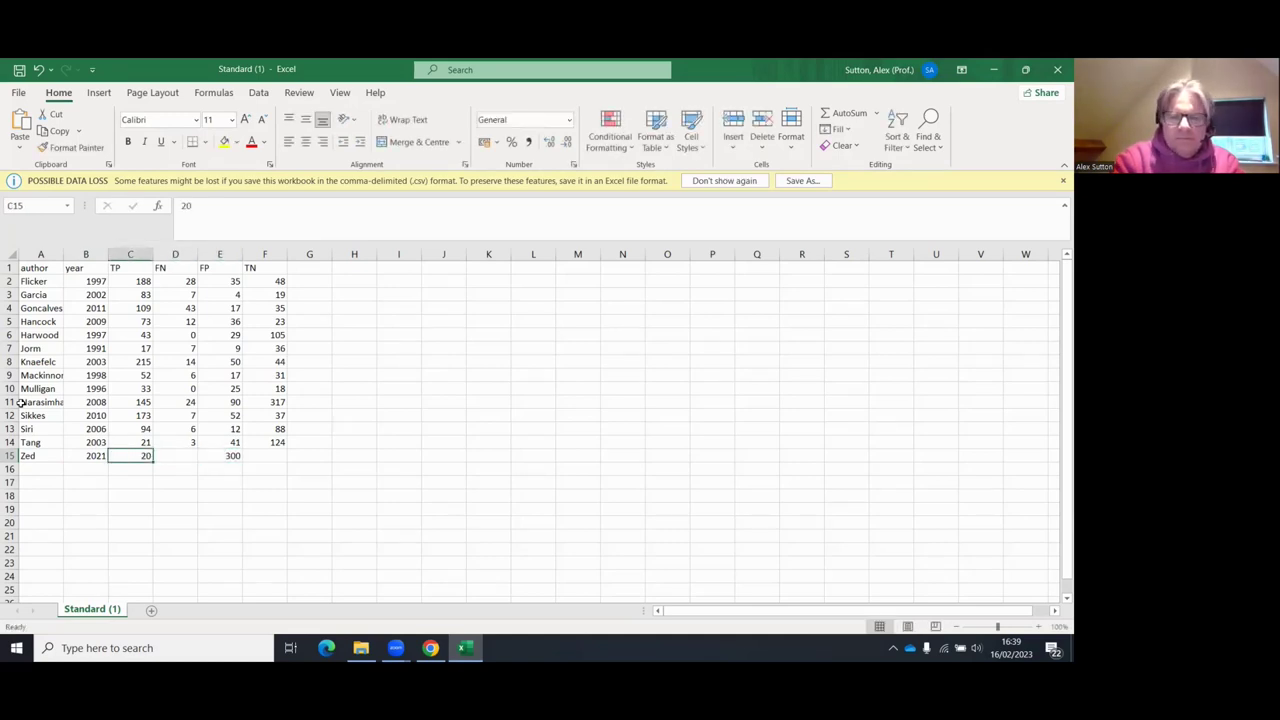
pyautogui.press('Right')
pyautogui.write('300')
pyautogui.press('Right')
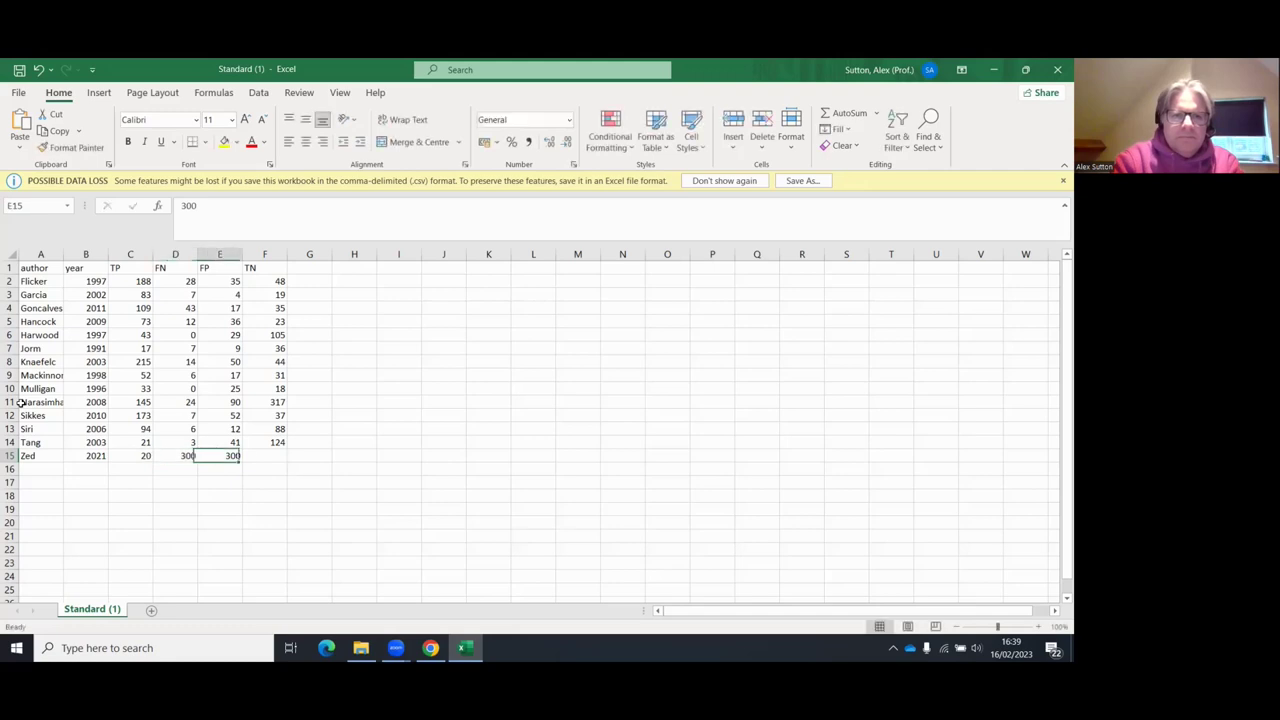
pyautogui.press('Right')
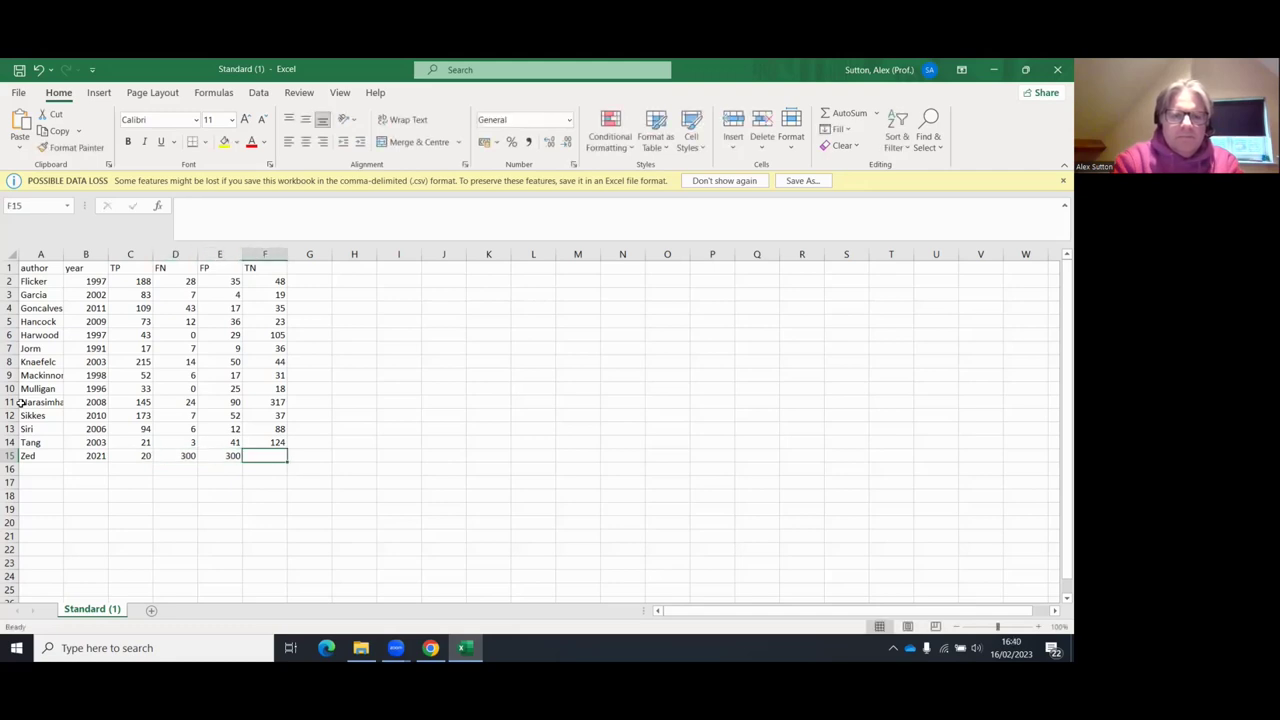
pyautogui.write('200')
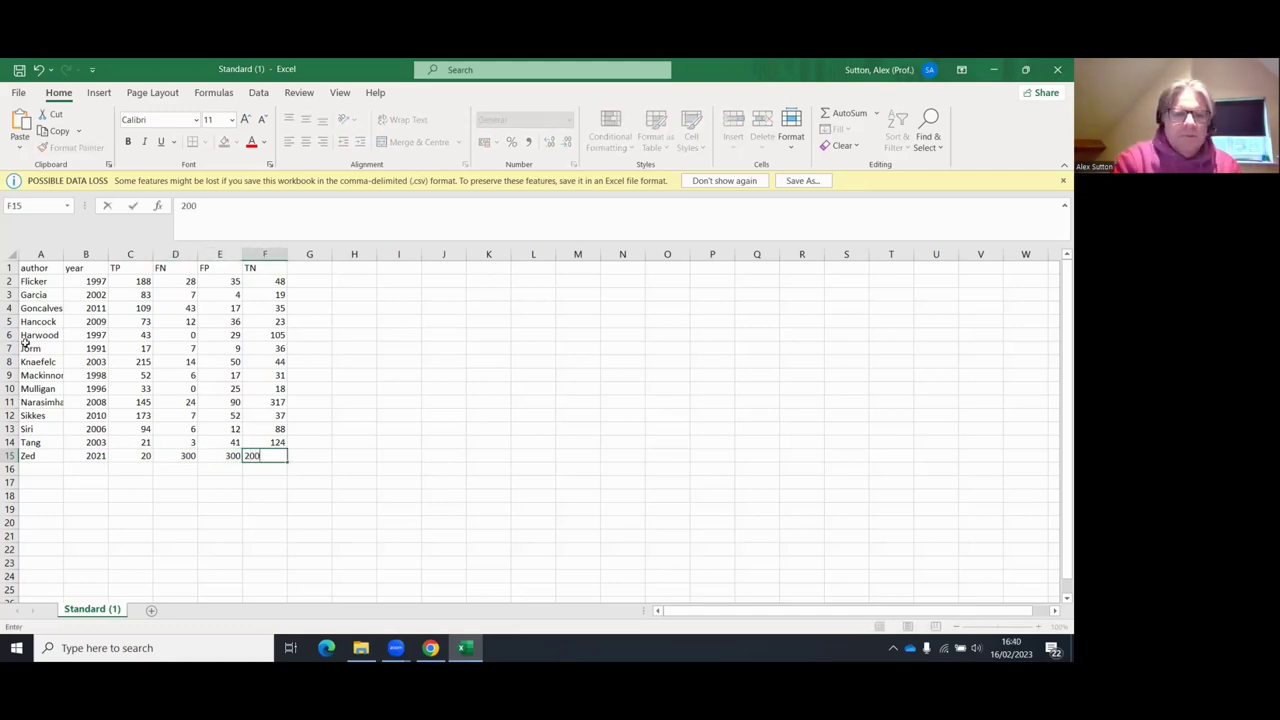
pyautogui.press('Return')
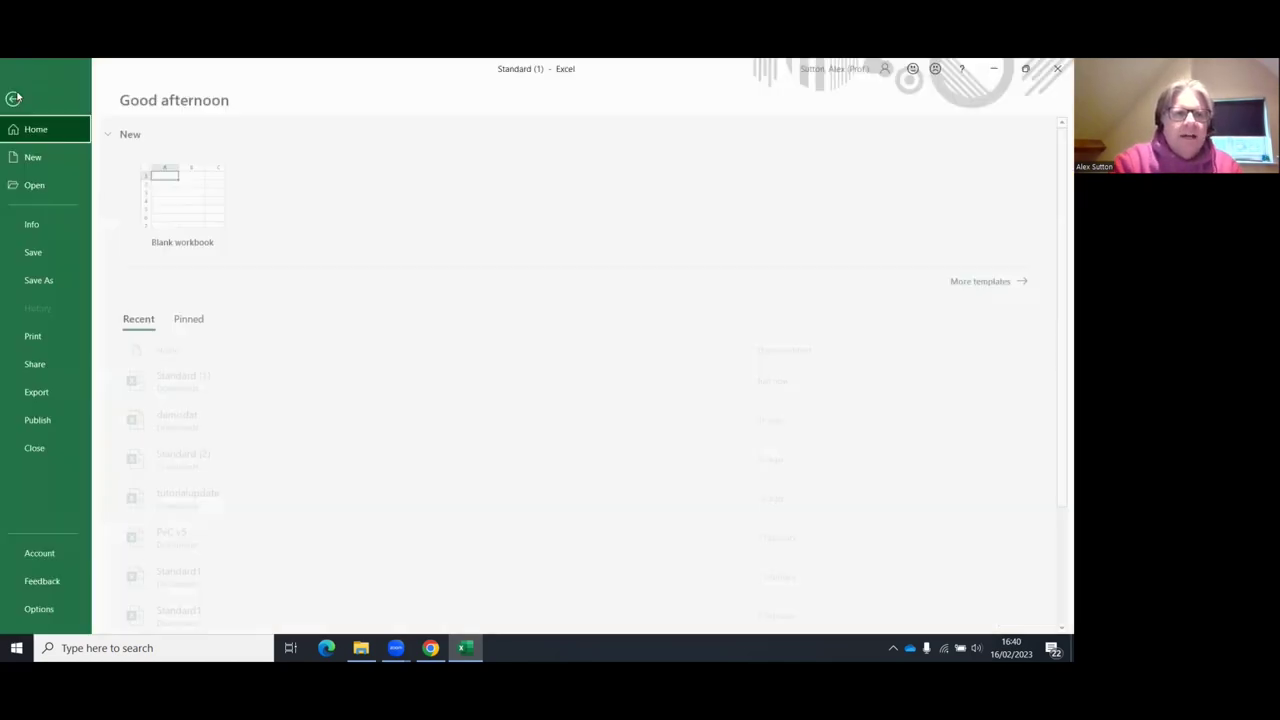
# Step: Save the edited sheet to Documents as demoupdate in CSV (Comma delimited) format
pyautogui.click(18, 93)
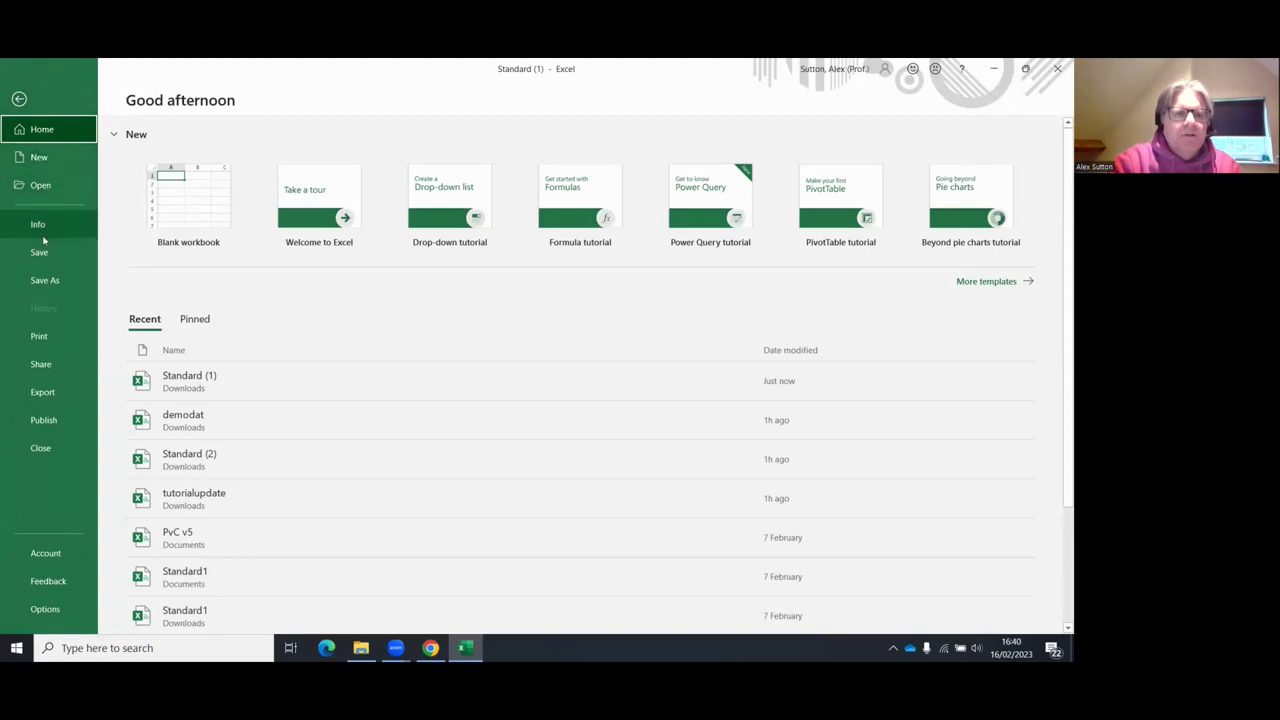
pyautogui.click(44, 280)
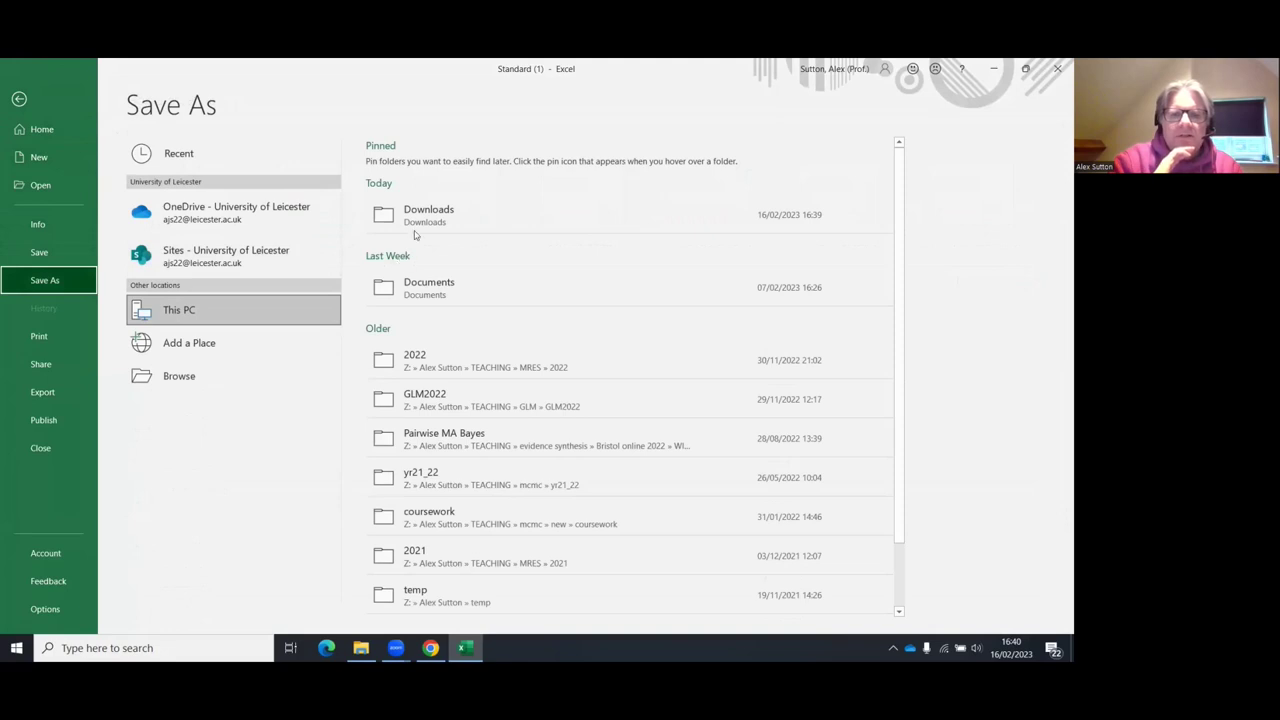
pyautogui.click(424, 283)
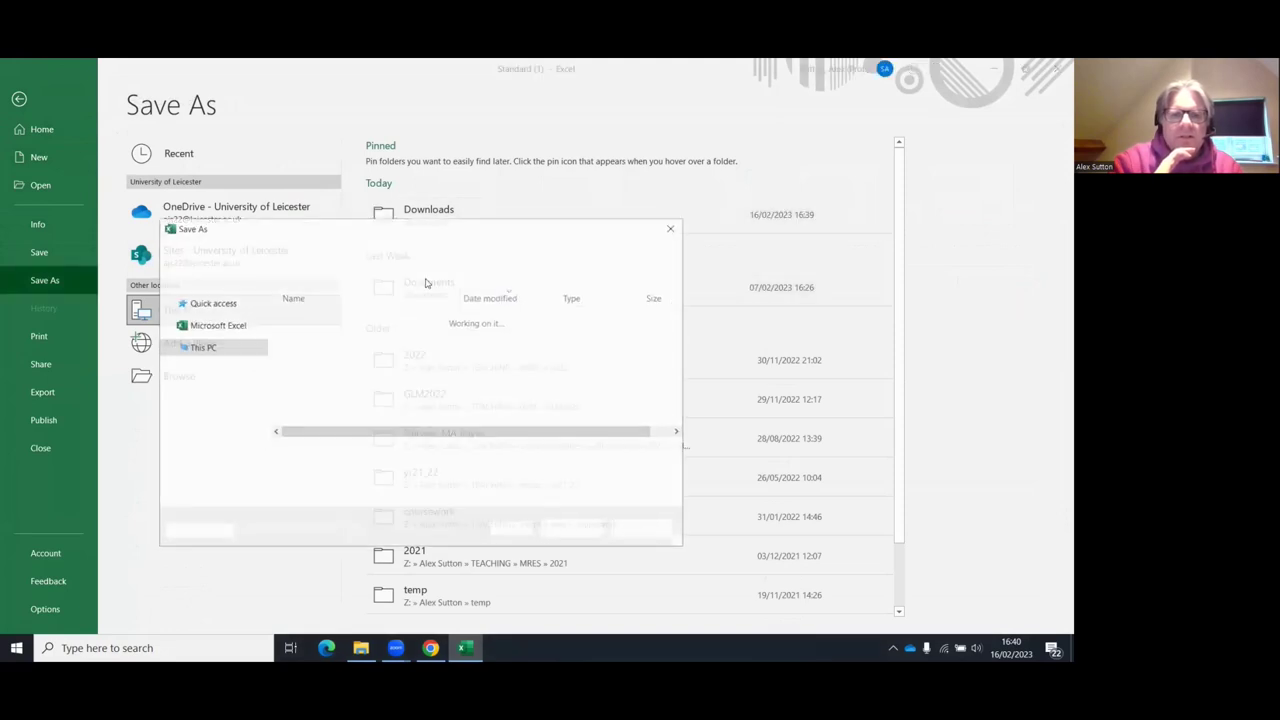
pyautogui.write('demoupdate')
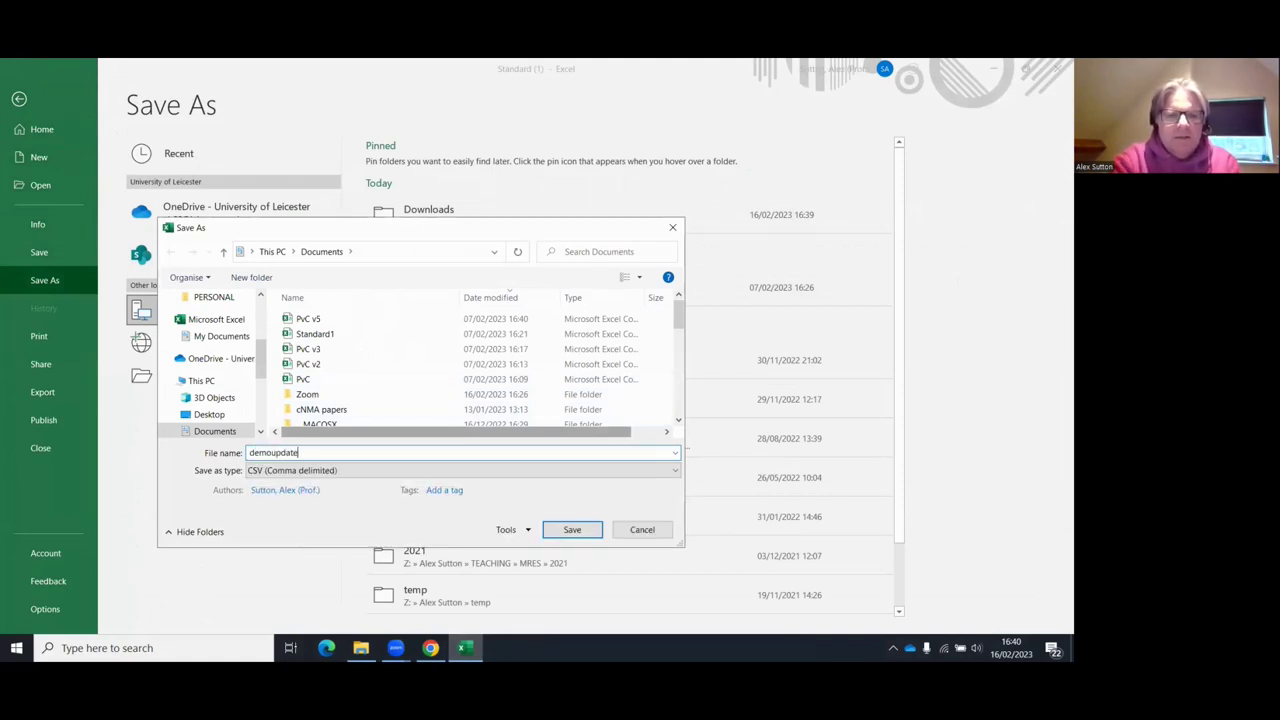
pyautogui.click(579, 535)
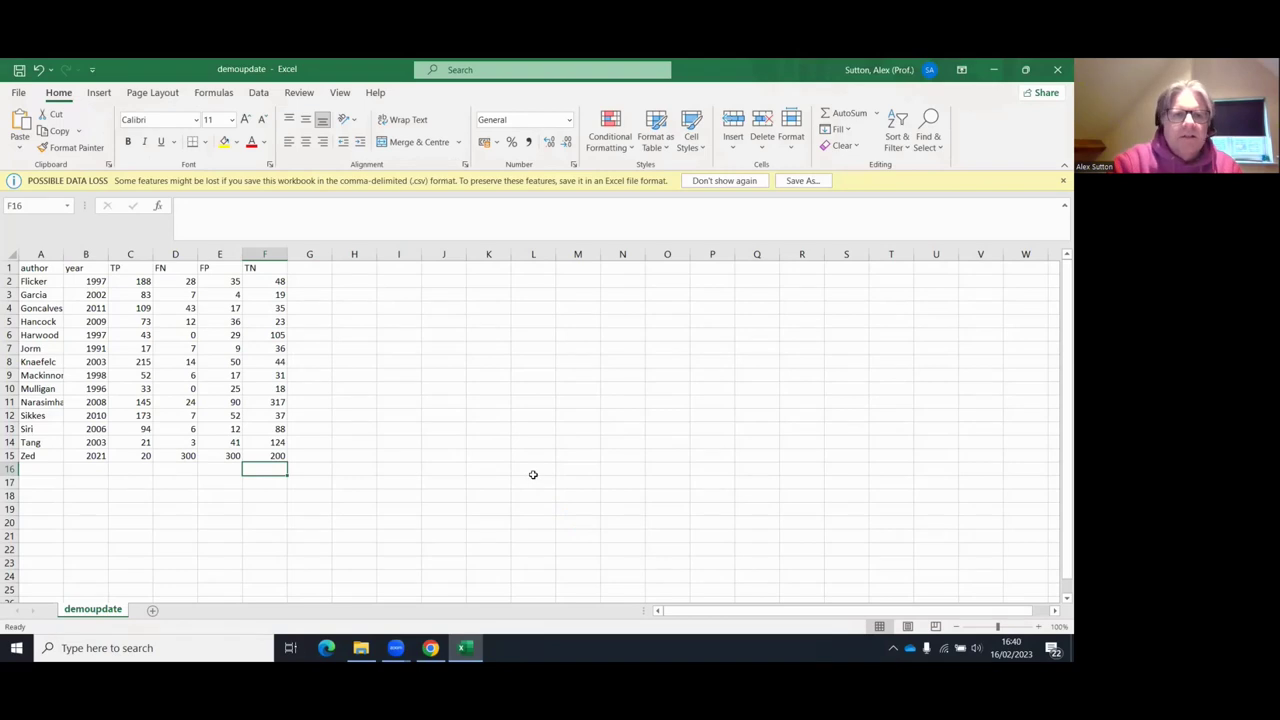
# Step: Upload demoupdate.csv from the Documents folder into MetaDTA
pyautogui.click(430, 648)
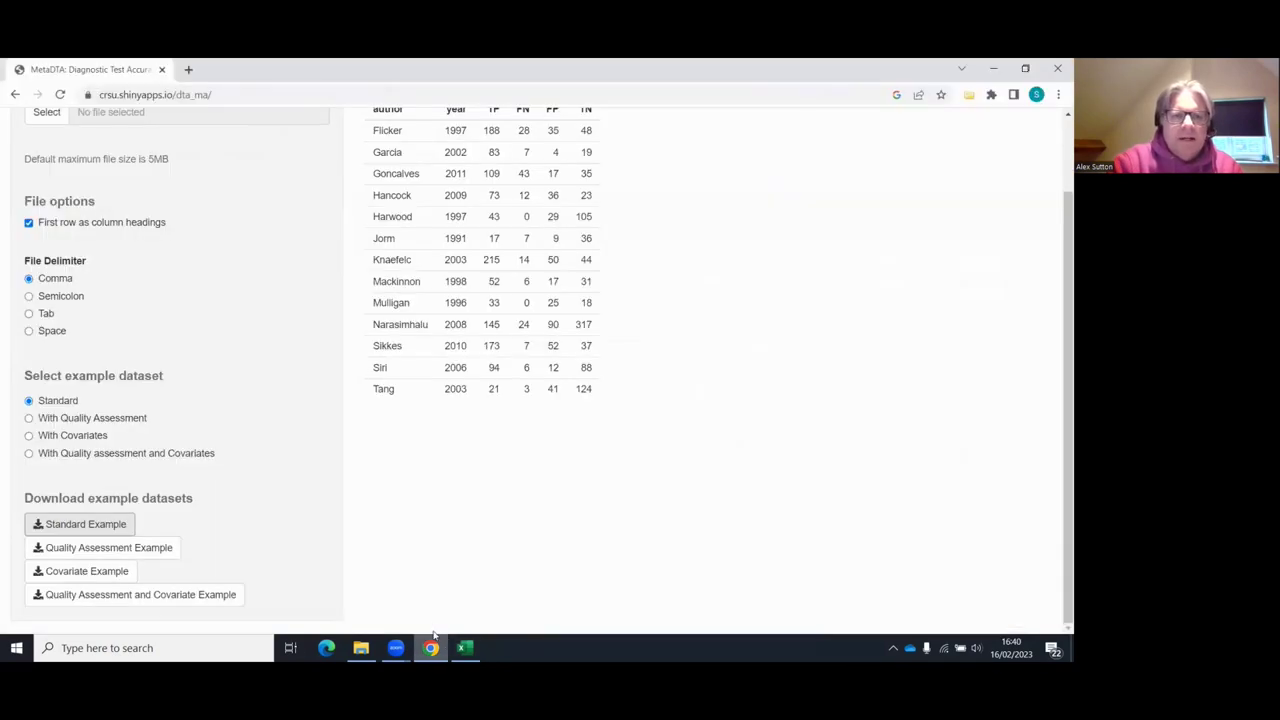
pyautogui.scroll(1, 300, 468)
pyautogui.scroll(1, 300, 468)
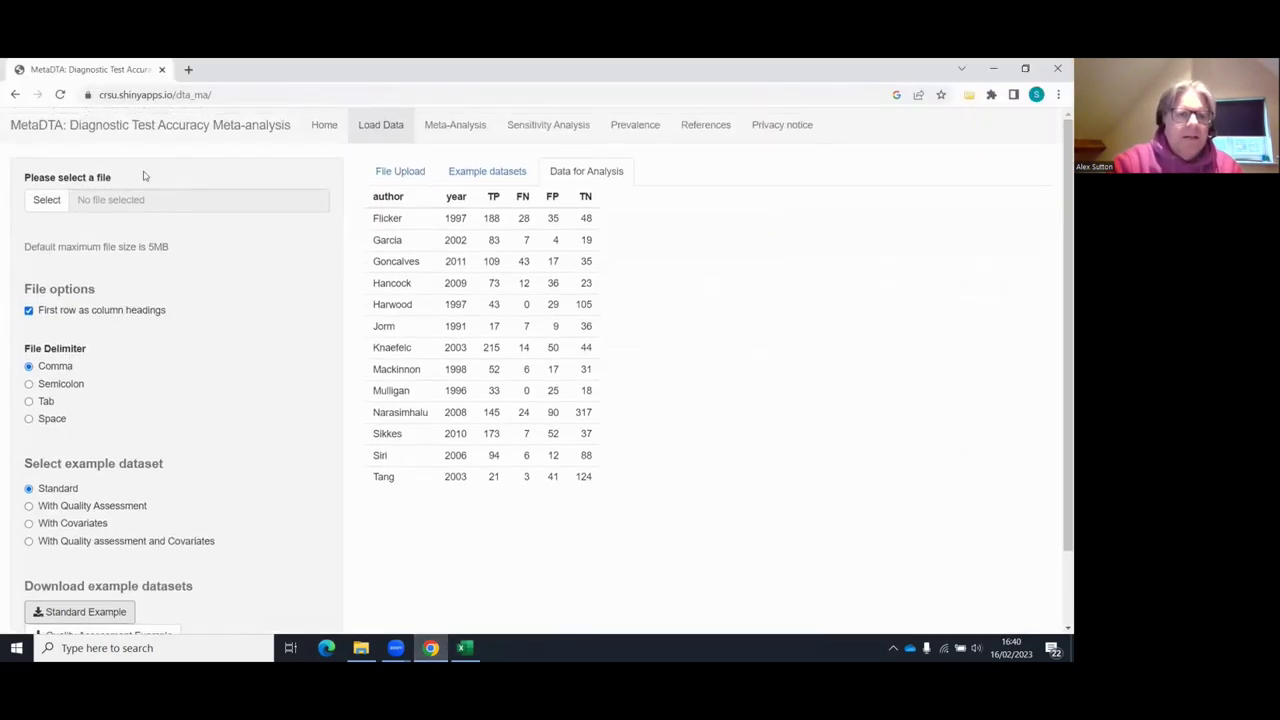
pyautogui.click(48, 203)
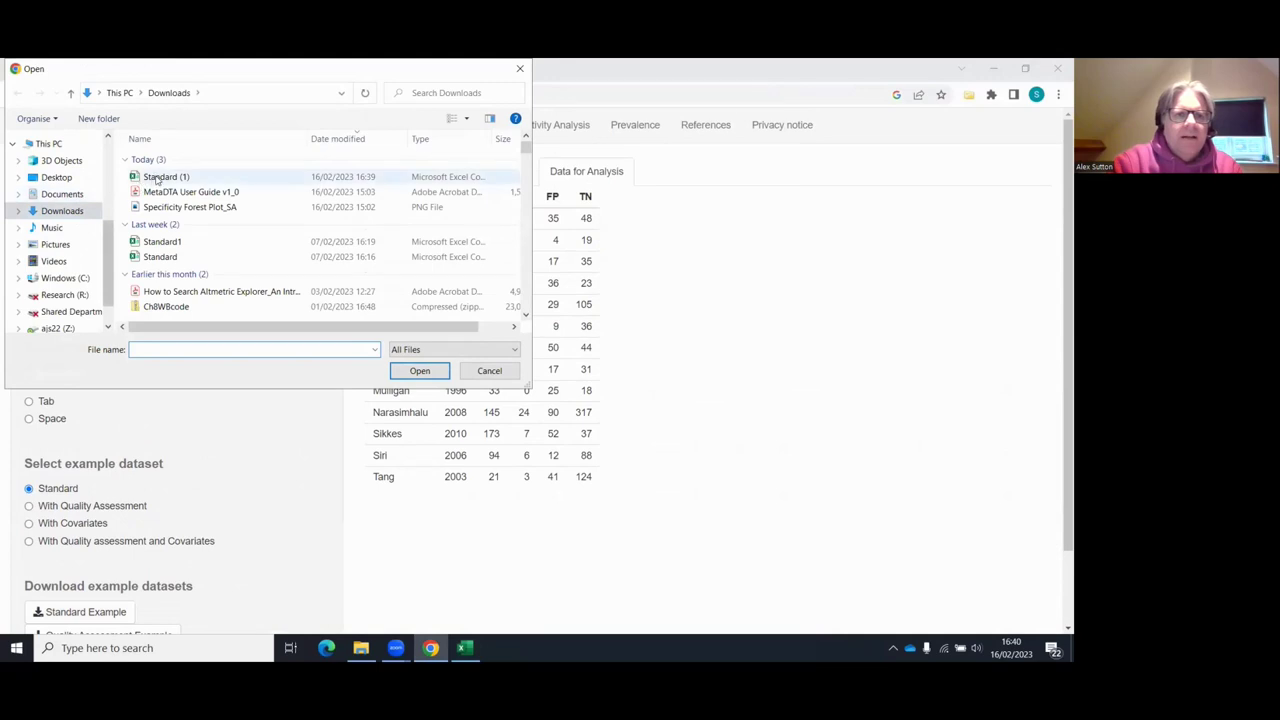
pyautogui.click(119, 92)
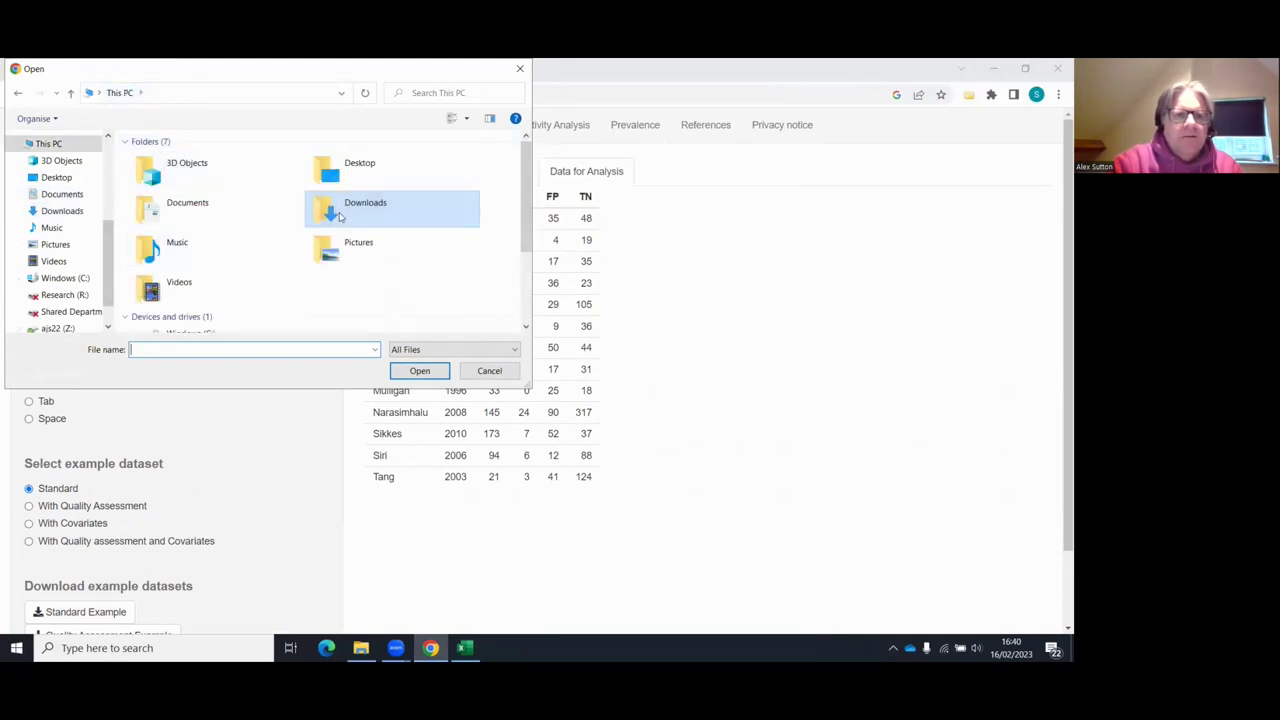
pyautogui.doubleClick(200, 207)
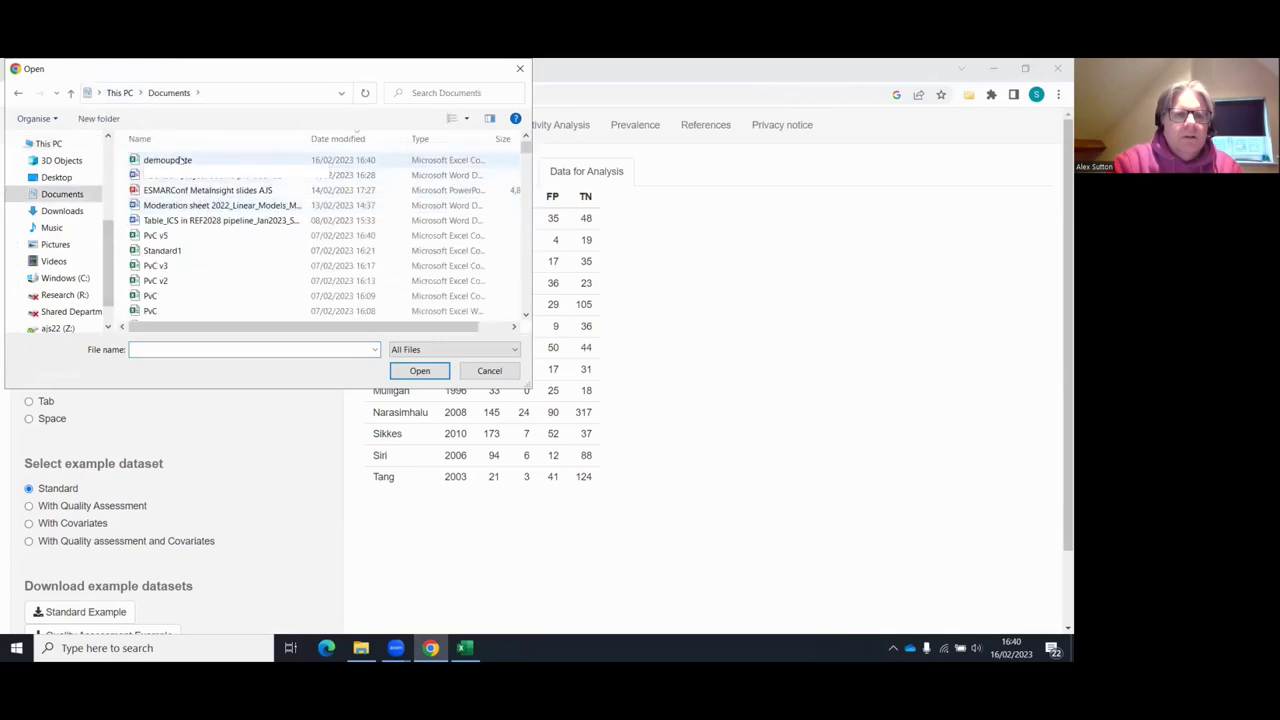
pyautogui.doubleClick(178, 161)
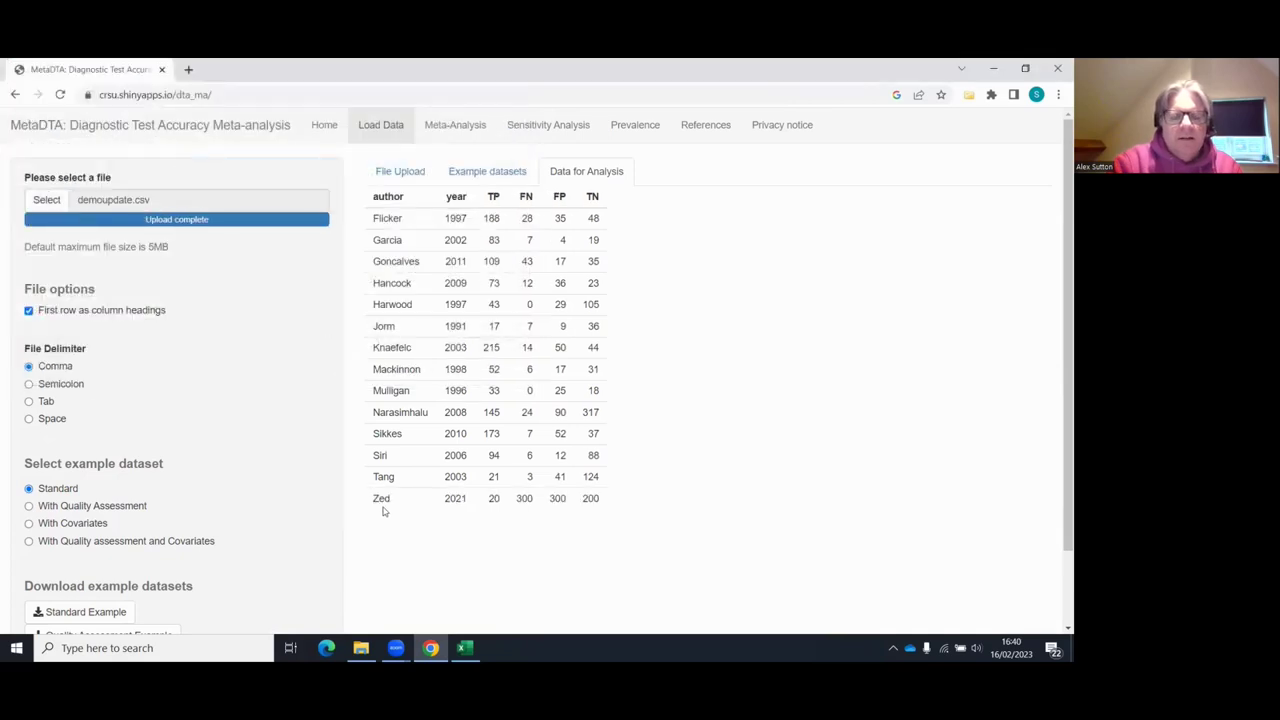
# Step: Review the updated Meta-Analysis forest plots and SROC plot including the new study
pyautogui.click(451, 131)
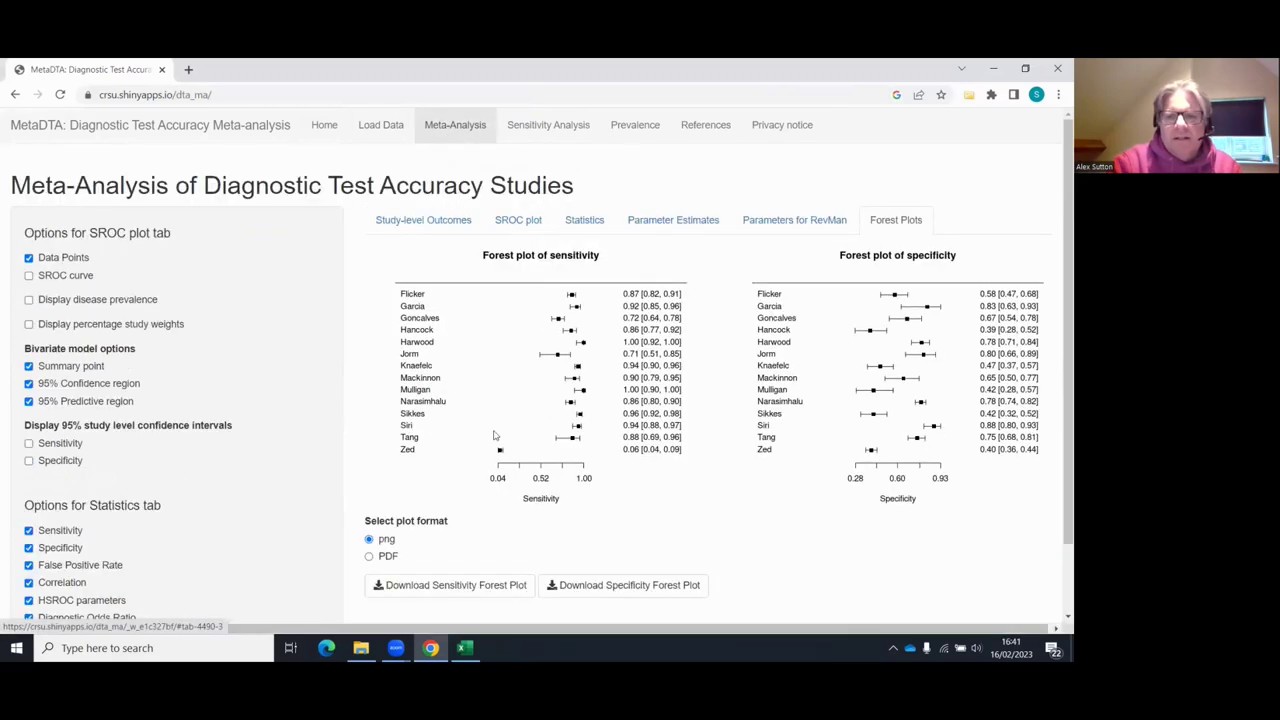
pyautogui.scroll(-1, 502, 432)
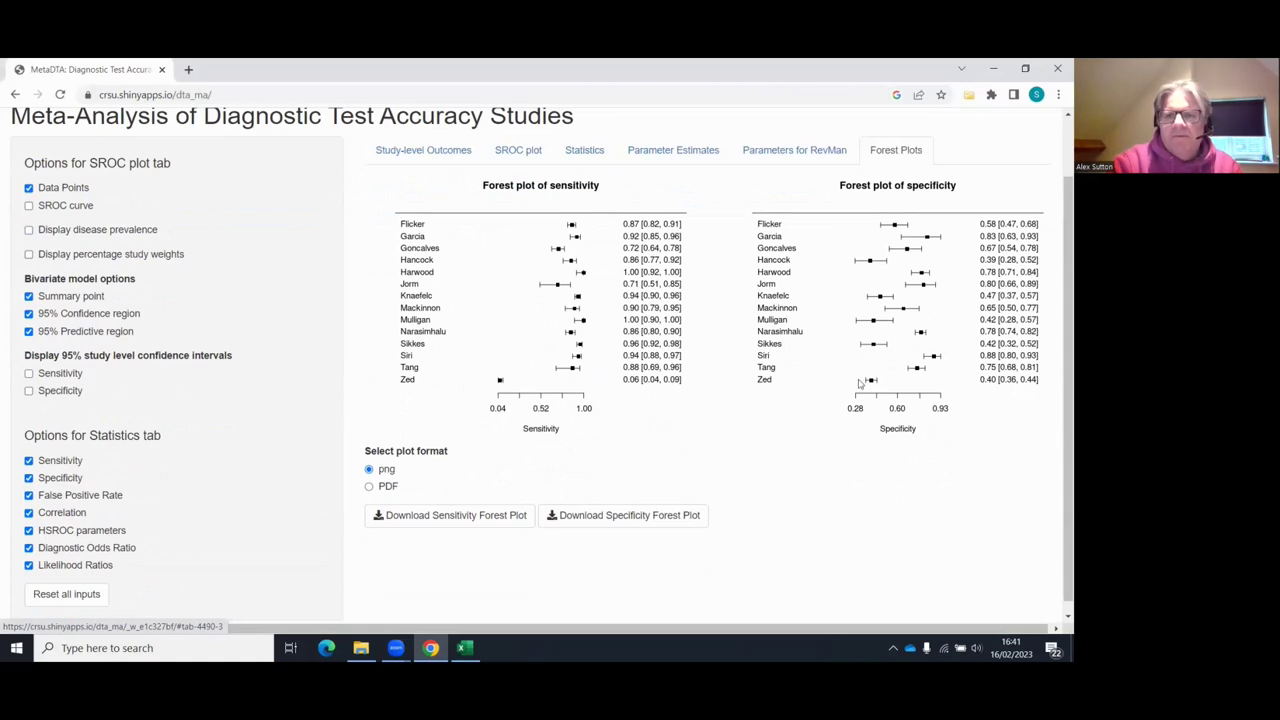
pyautogui.click(521, 155)
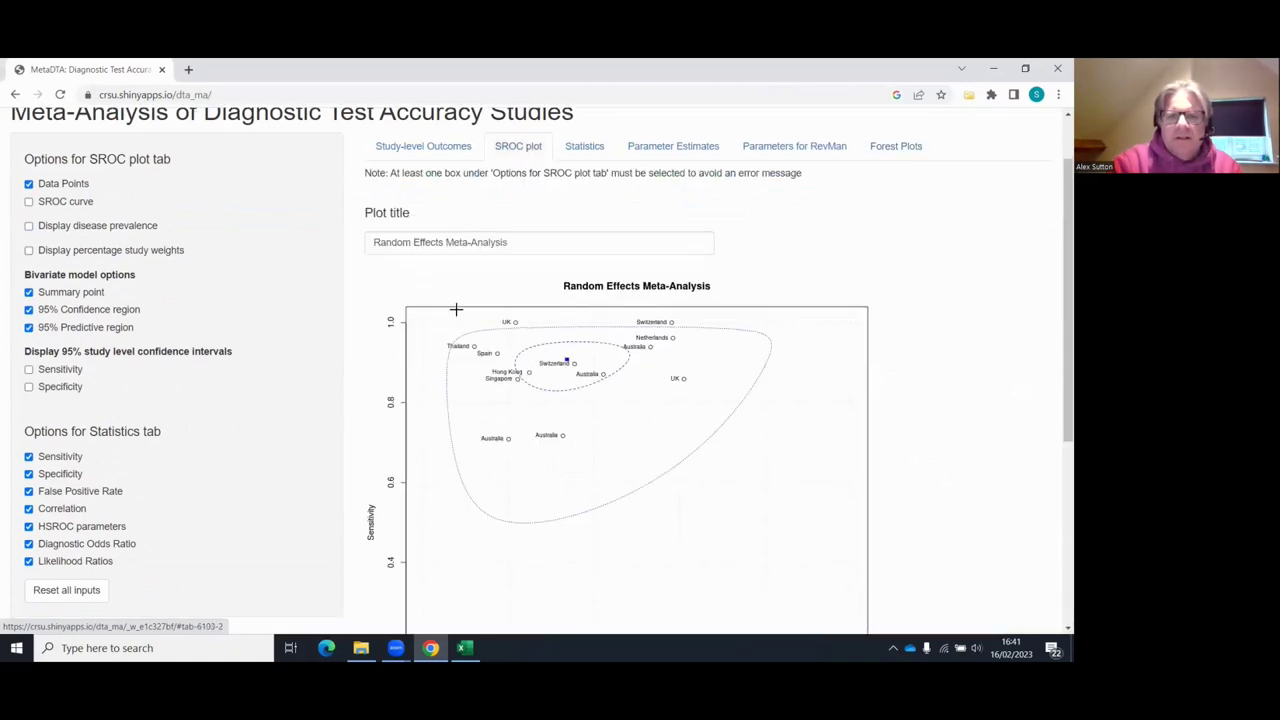
pyautogui.scroll(-2, 457, 306)
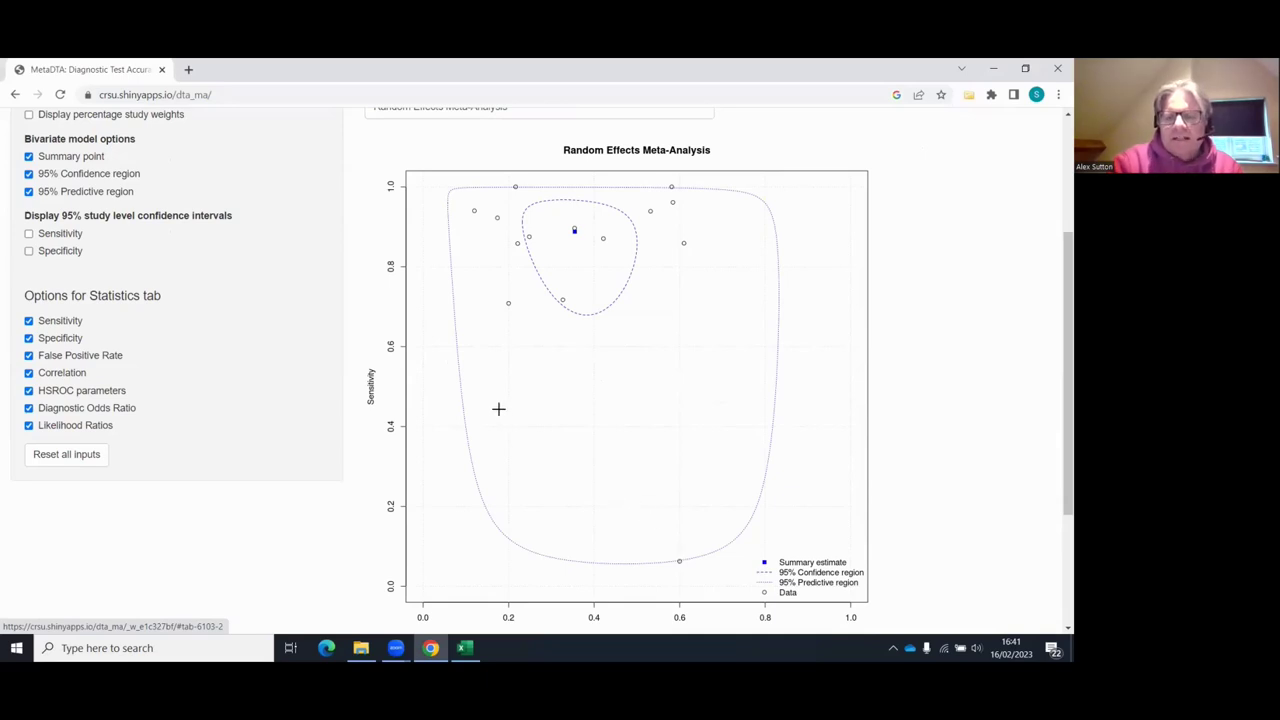
pyautogui.scroll(1, 500, 408)
pyautogui.scroll(2, 507, 403)
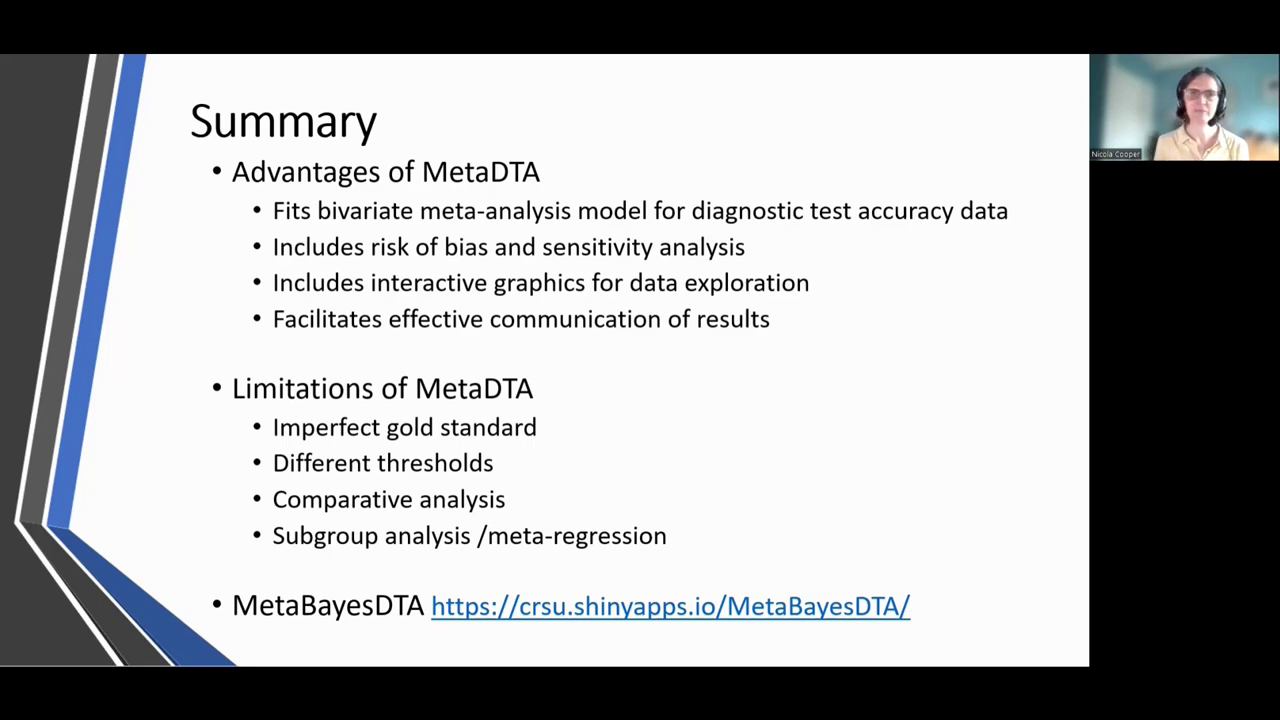
# Step: Advance the slideshow to the Resources slide
pyautogui.press('Right')
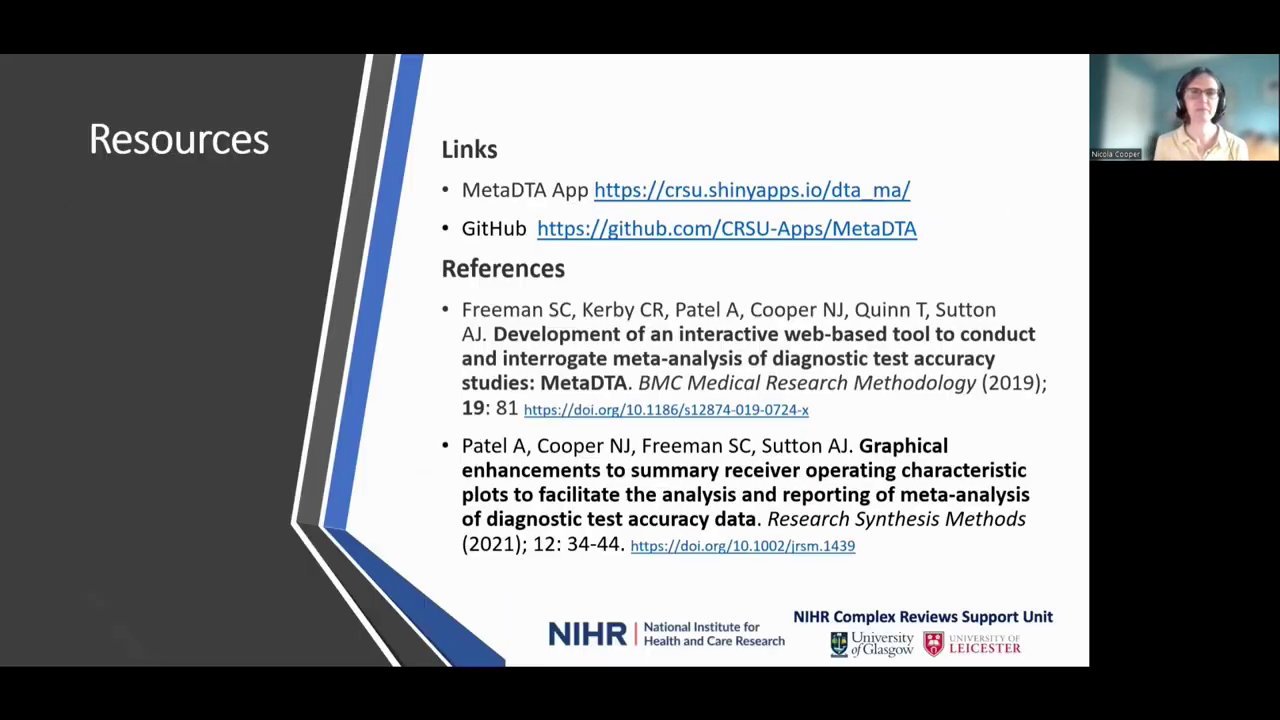